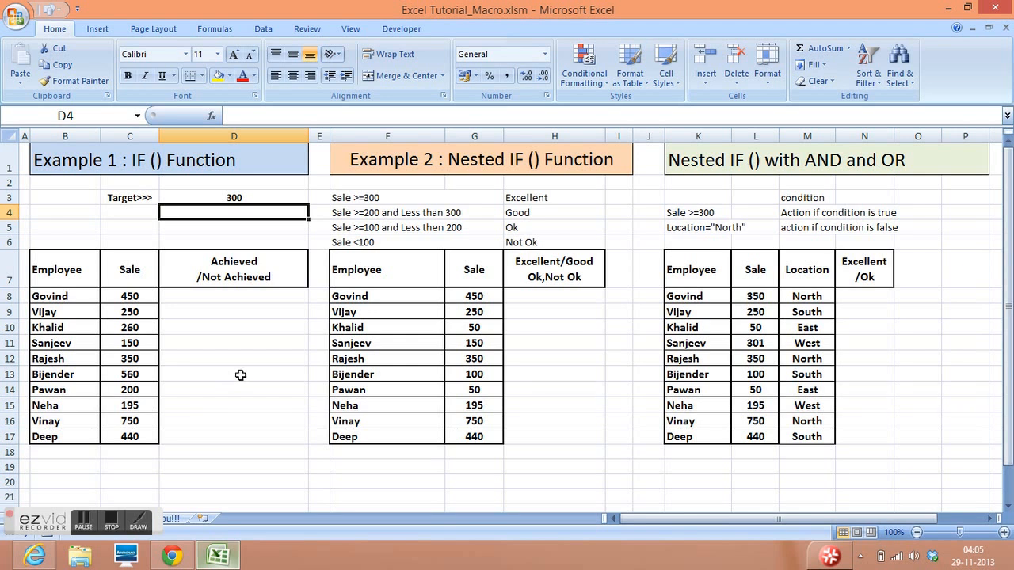
- Examine the result columns of the three IF examples, and Example 1's Employee, Sale and Achieved/Not Achieved headers with its target cell
click(240, 375)
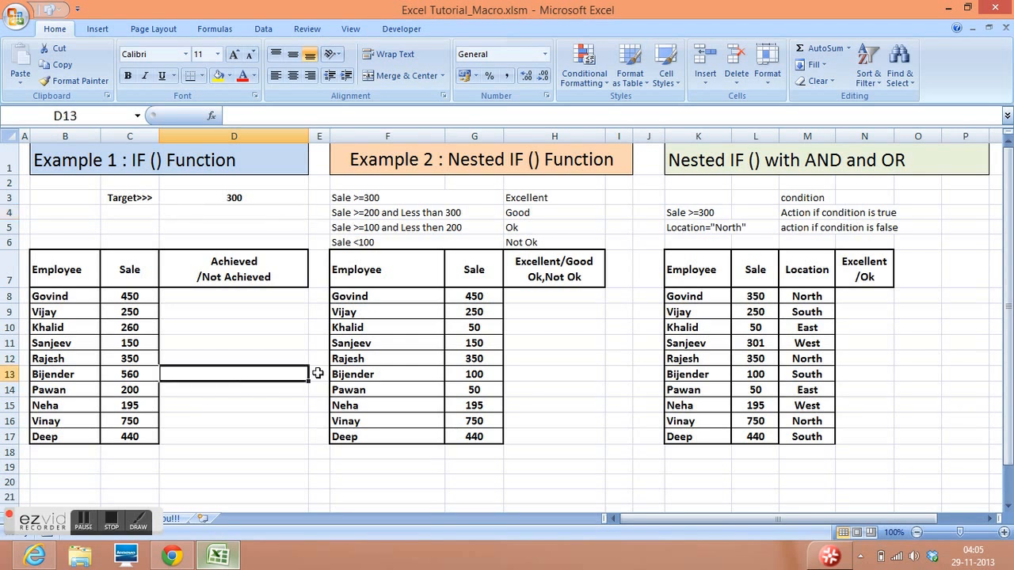
click(537, 370)
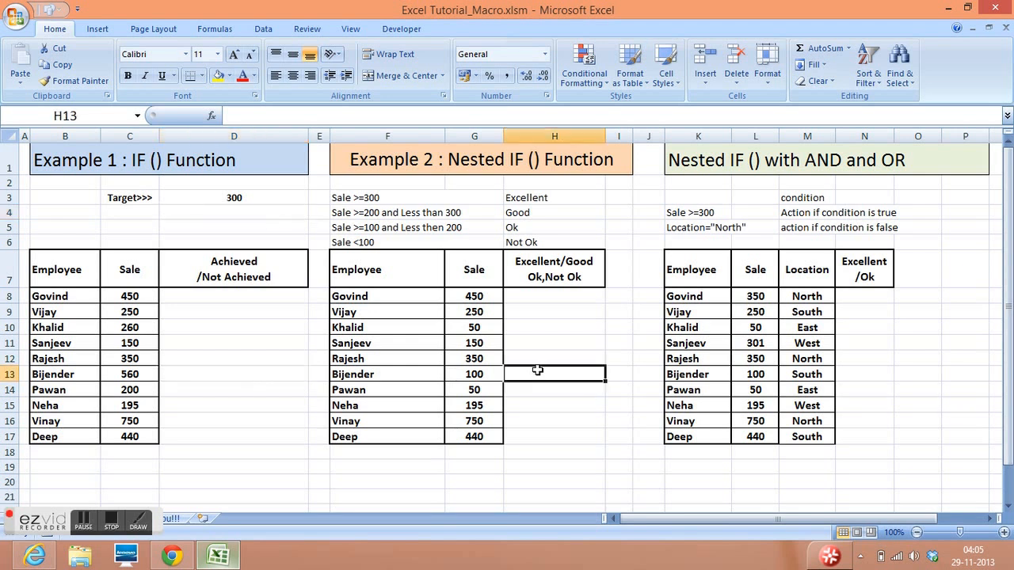
click(239, 339)
click(556, 352)
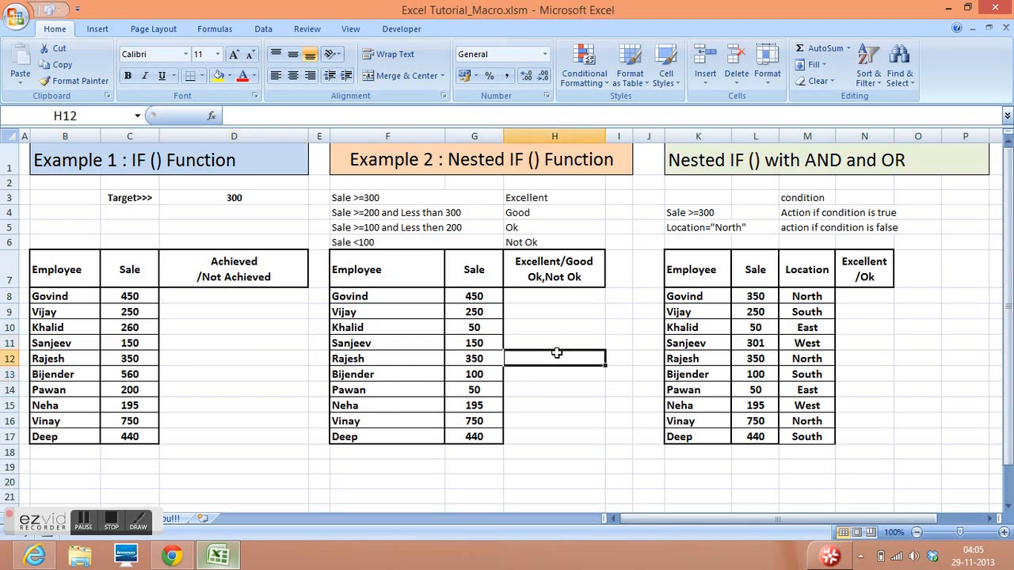
click(858, 362)
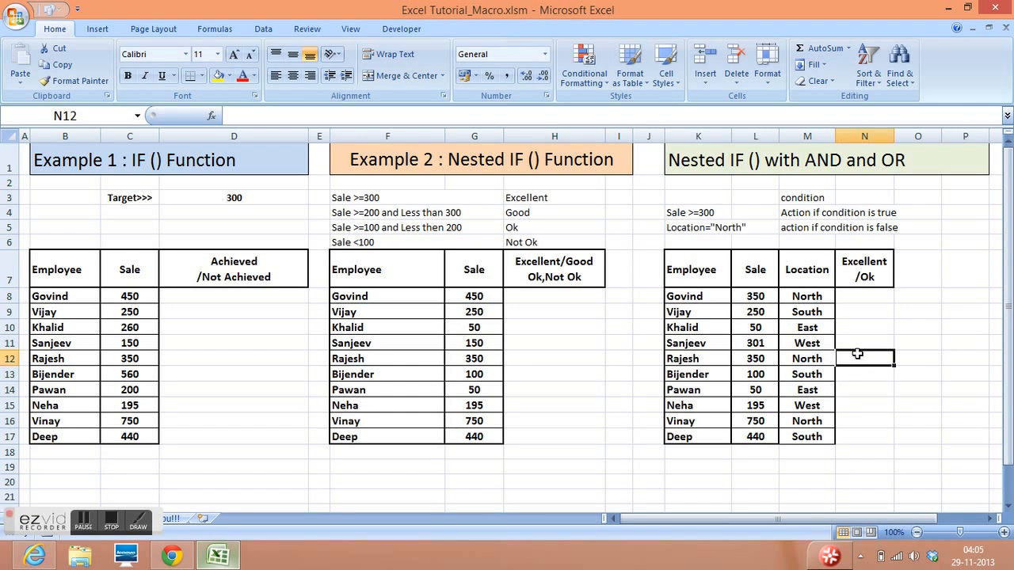
click(244, 284)
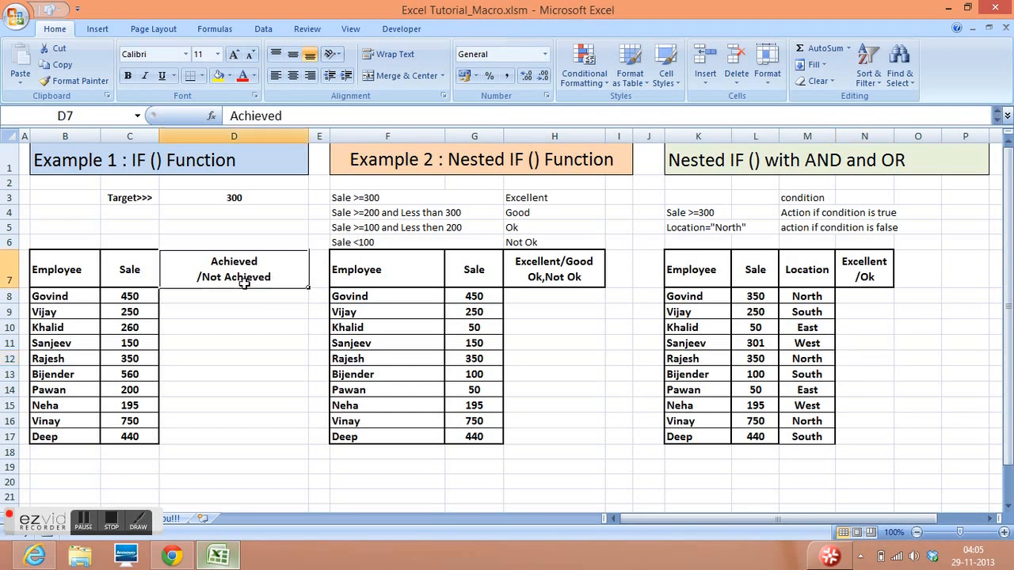
click(62, 273)
click(125, 270)
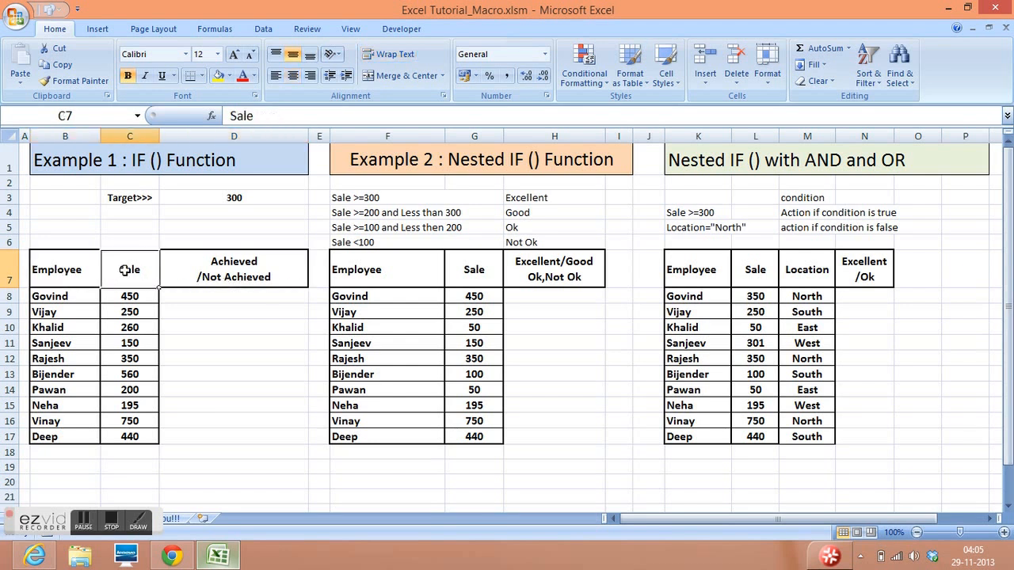
click(240, 279)
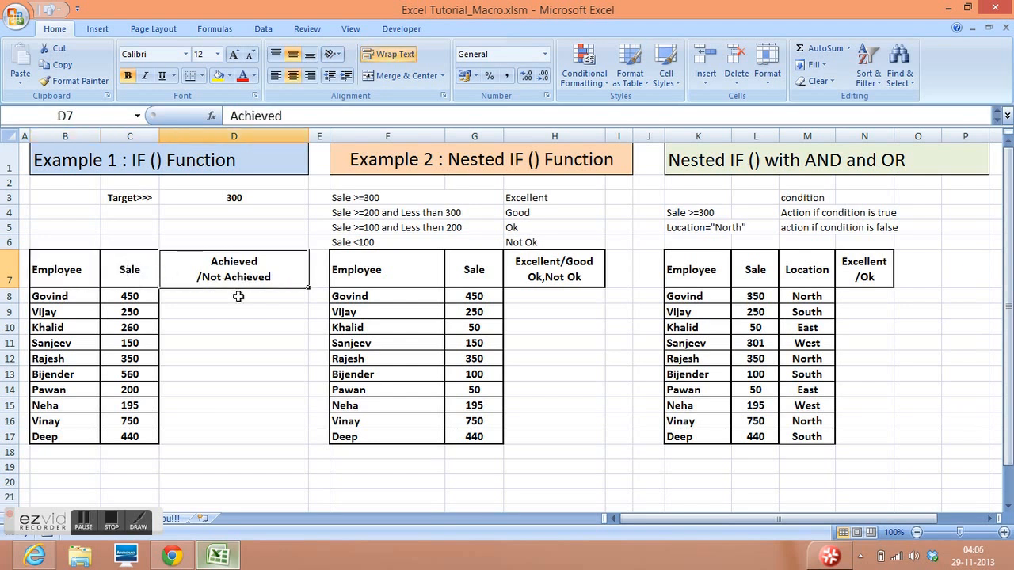
click(237, 296)
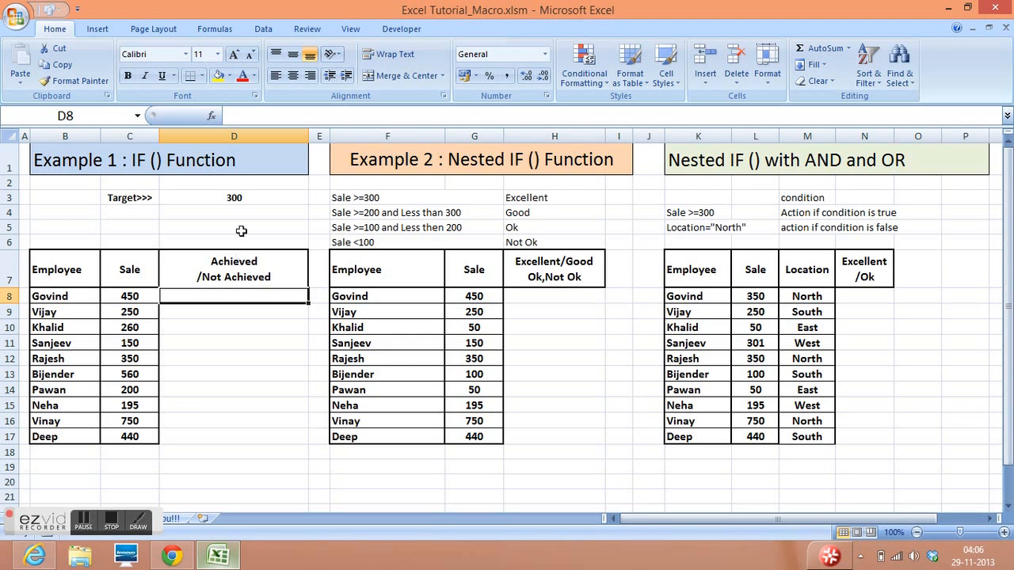
click(237, 199)
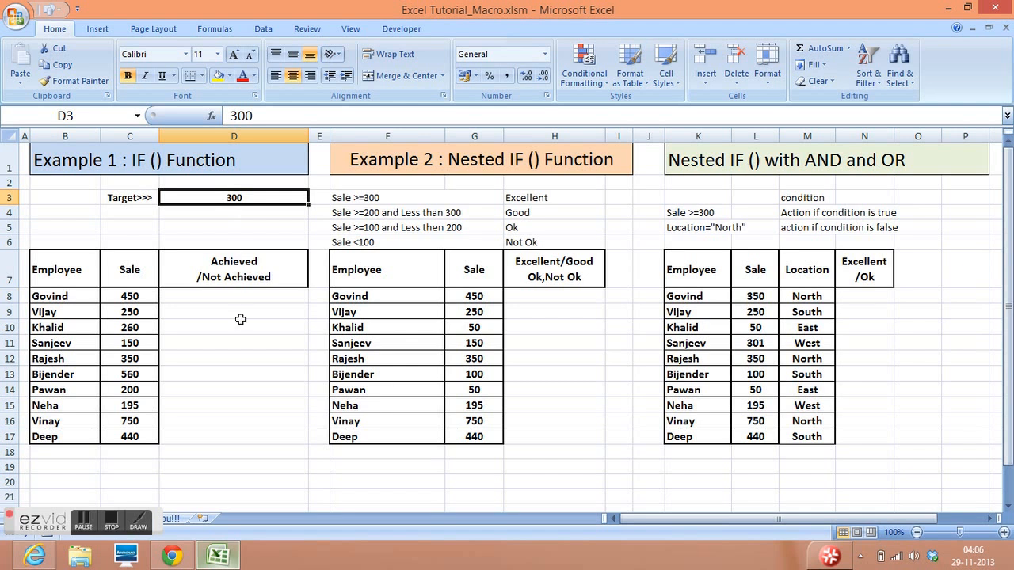
click(237, 276)
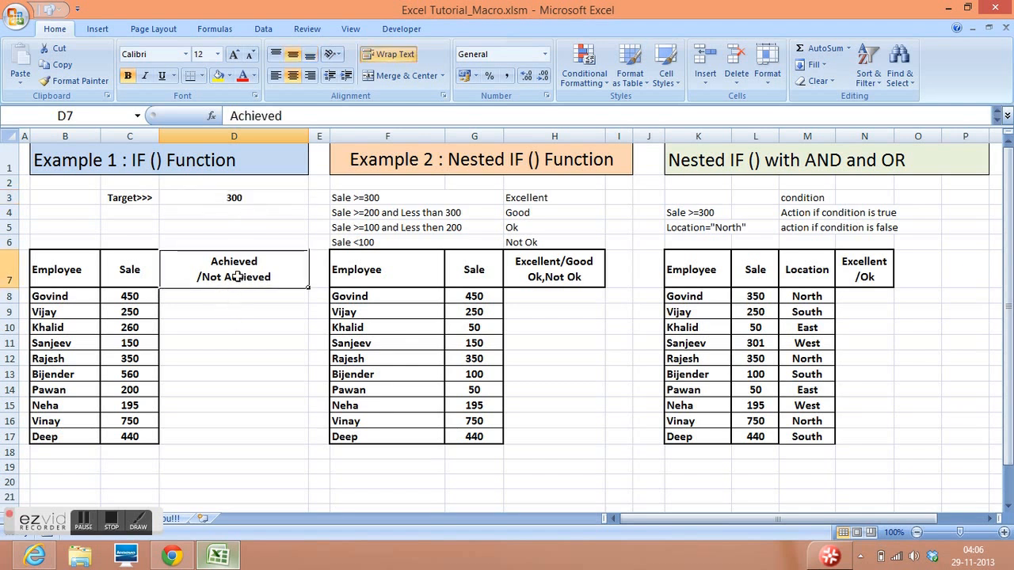
- In D8, start an IF formula whose logical test is C8>=300
click(222, 294)
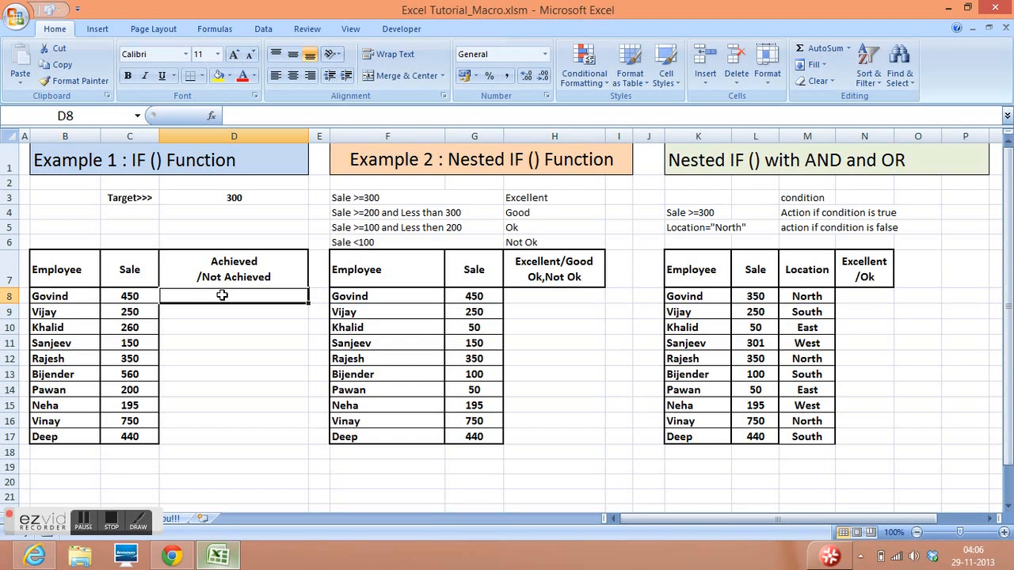
text(=)
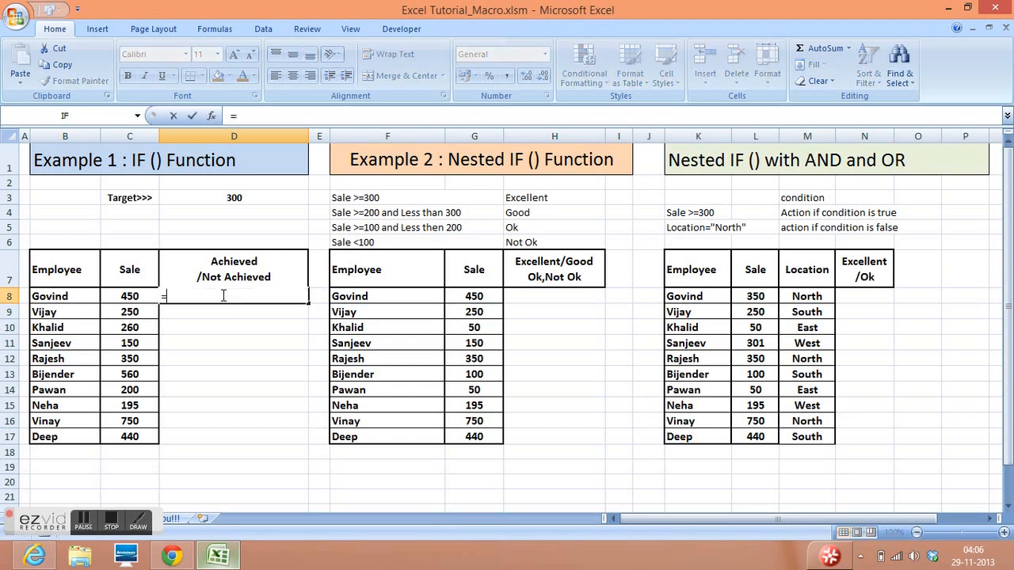
text(if()
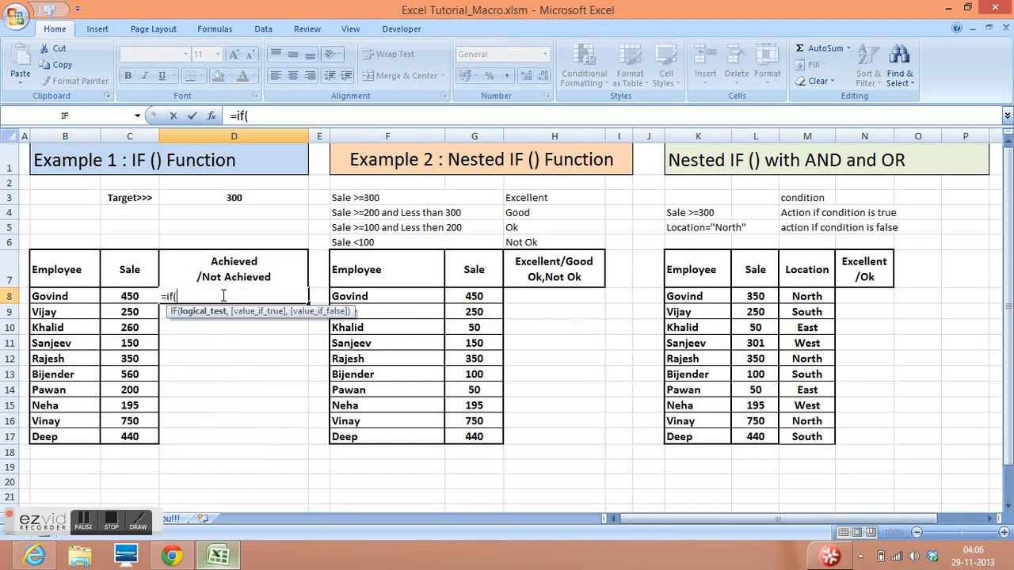
click(134, 299)
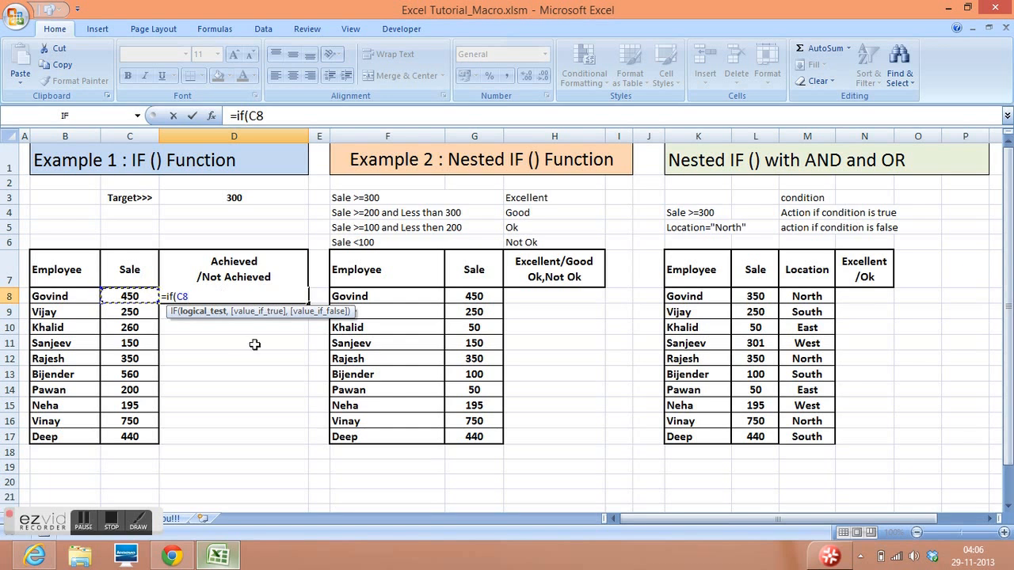
text(>=300,)
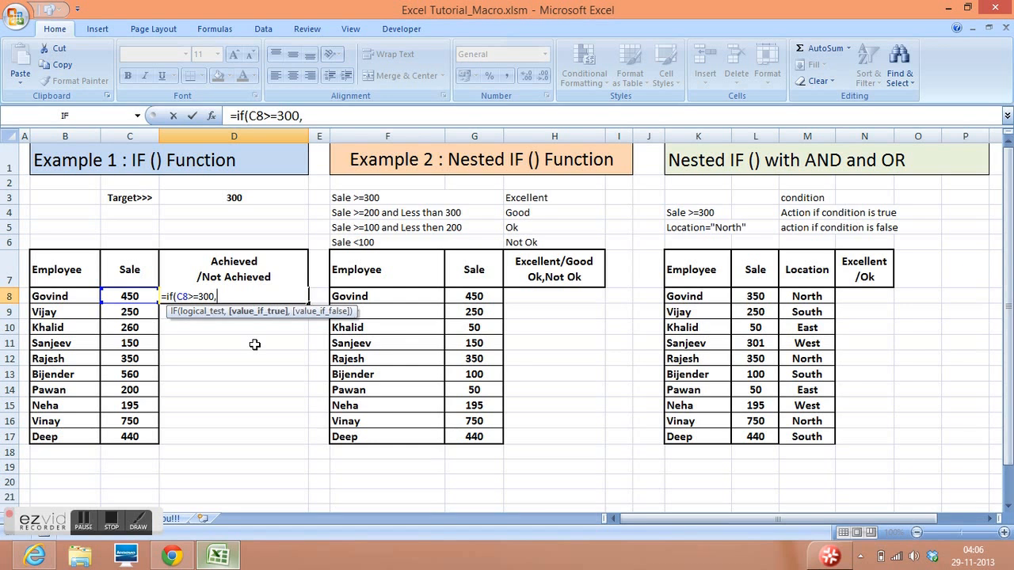
text("Achieved",)
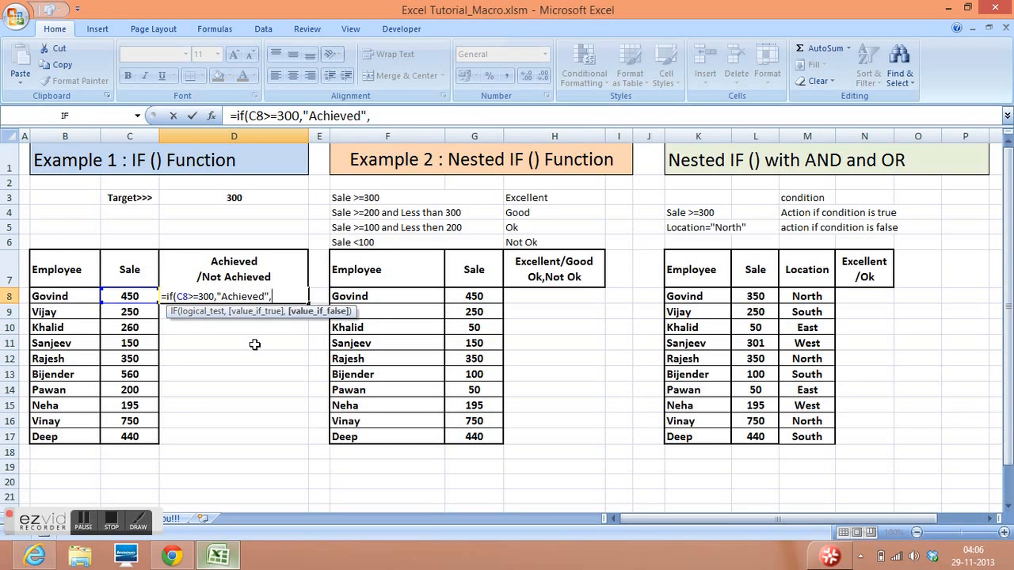
text("Not Achieved"))
- Complete the D8 formula with "Achieved" as the true value and "Not Achieved" as the false value
key(Return)
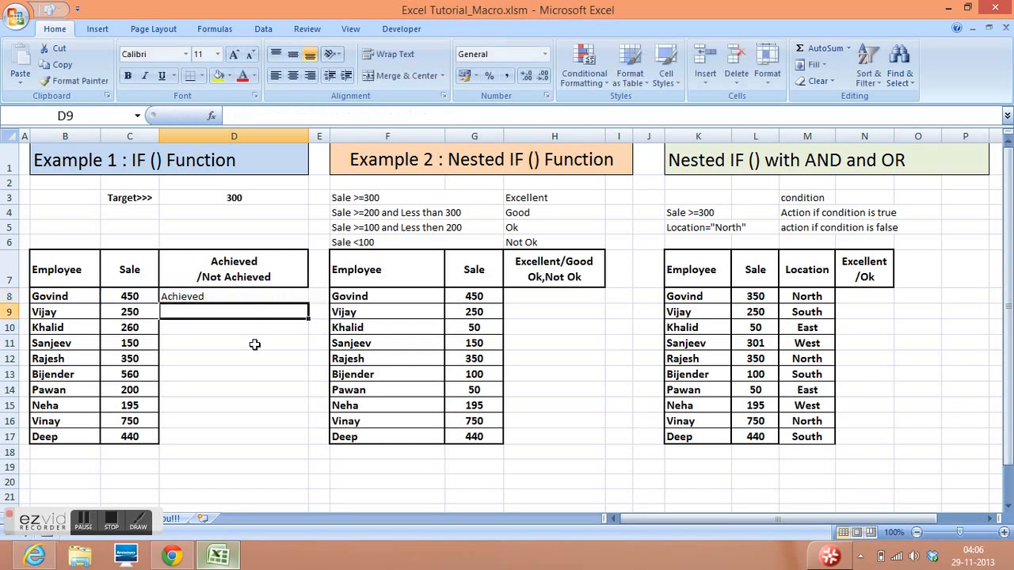
- Fill the D8 formula down through D17 and check the formulas in several of the filled cells
click(264, 294)
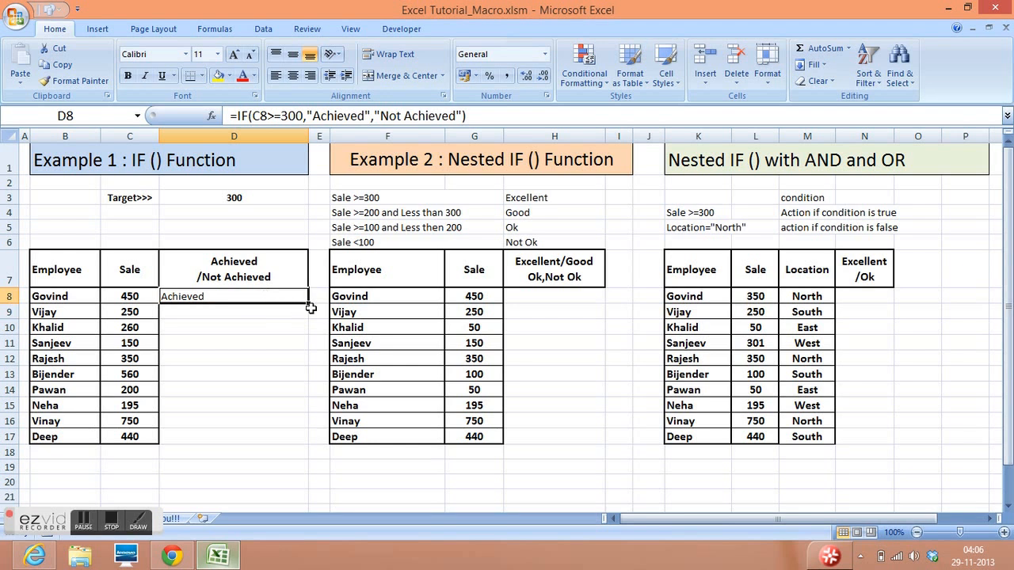
drag(307, 303, 303, 441)
click(269, 297)
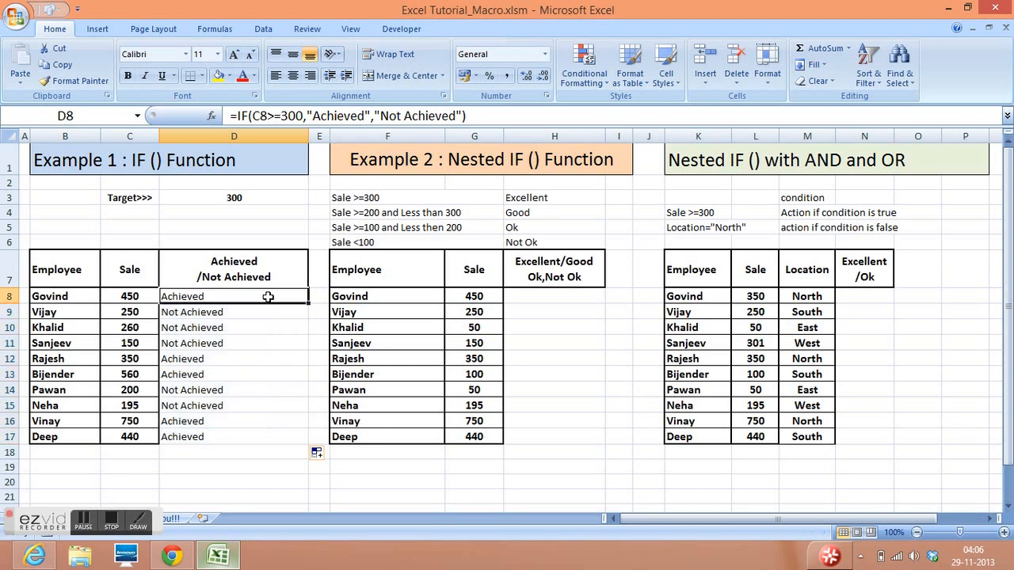
click(259, 315)
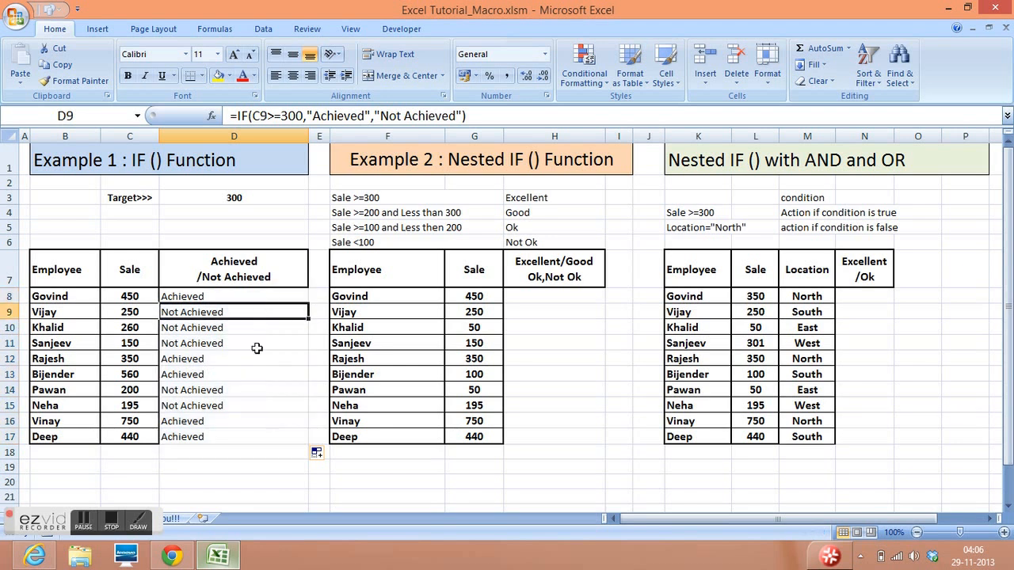
click(257, 345)
click(247, 386)
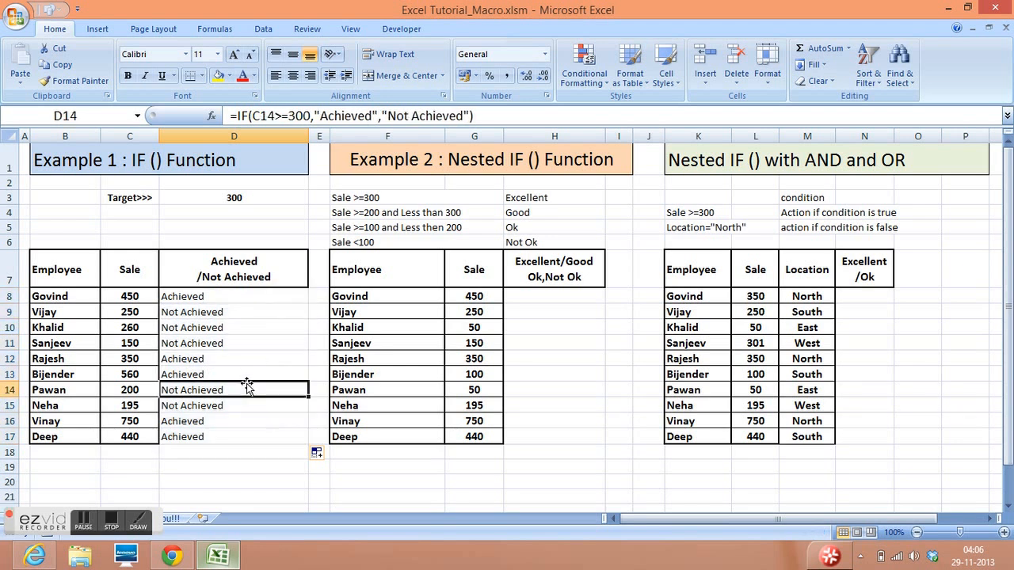
click(249, 299)
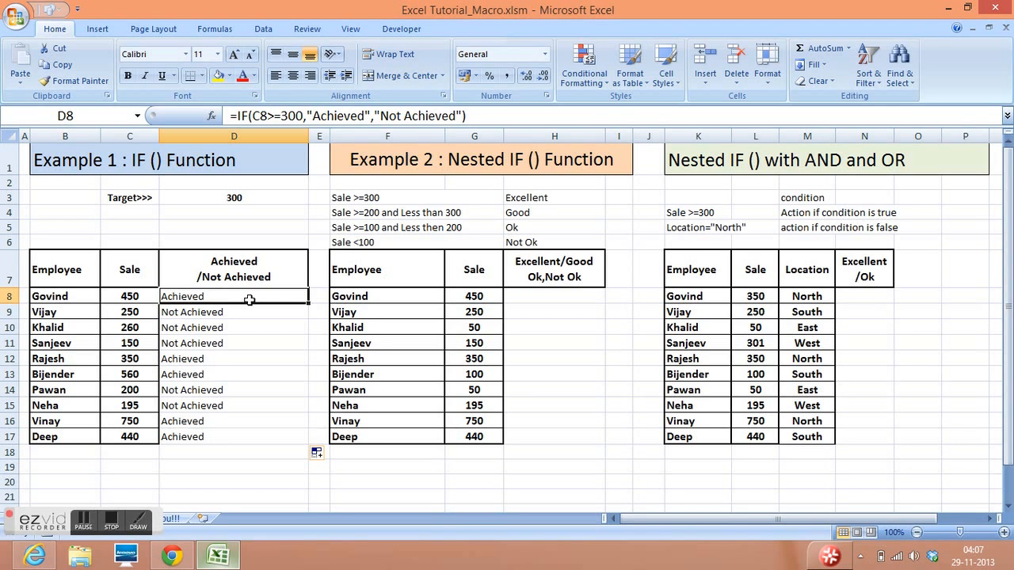
- Enter the notes "condition" in H13 and "action when condition is met" in H14
click(577, 377)
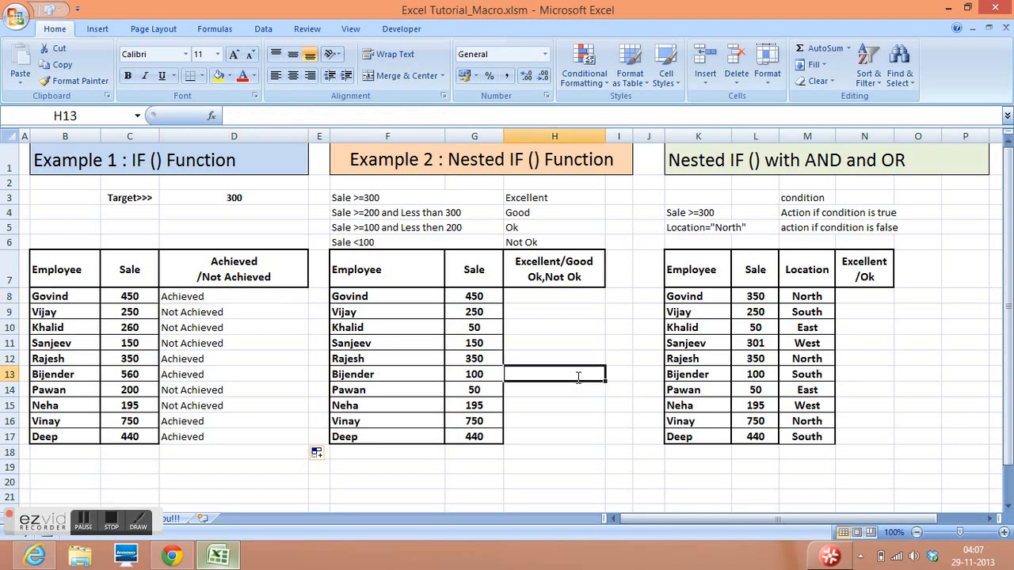
text(condition)
key(Return)
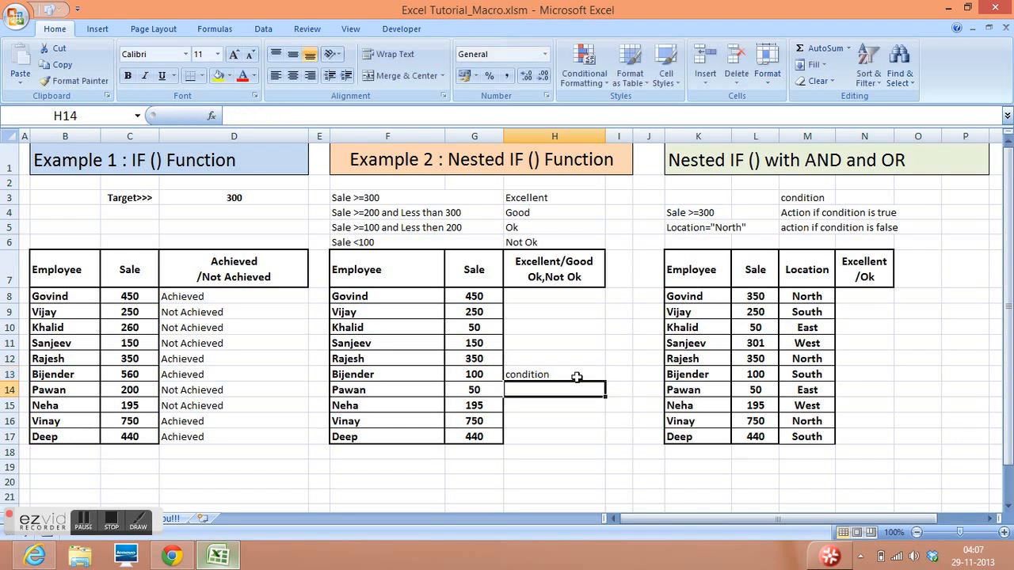
text(a)
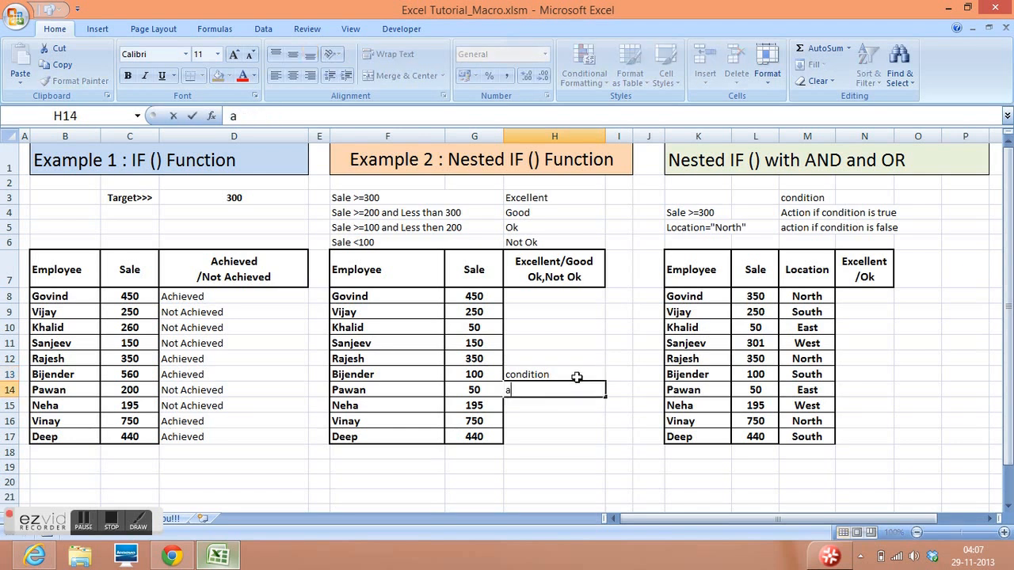
text(ction when condition is met)
key(Return)
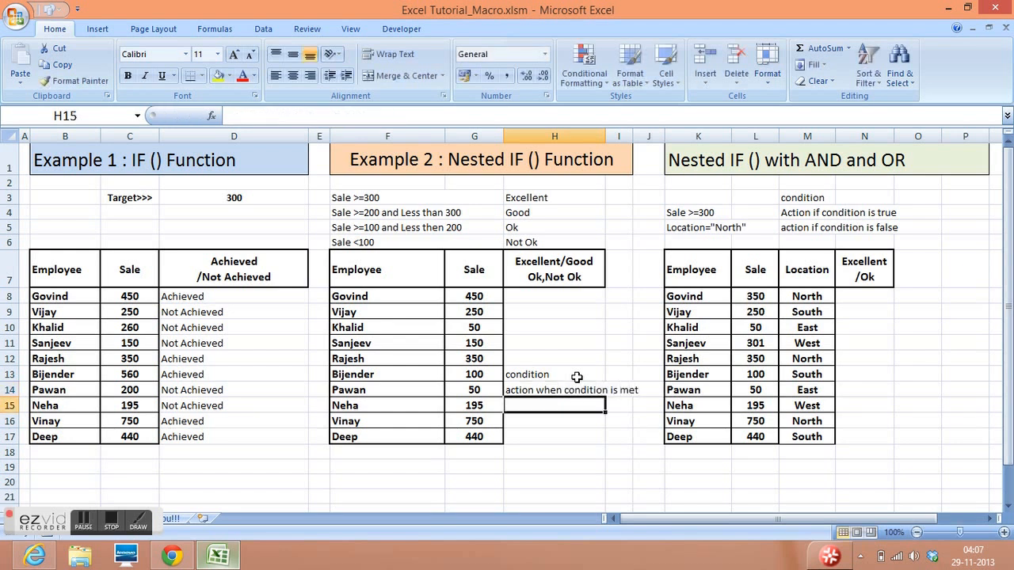
- Enter the note "action when condition is not met" in H15
text(acti)
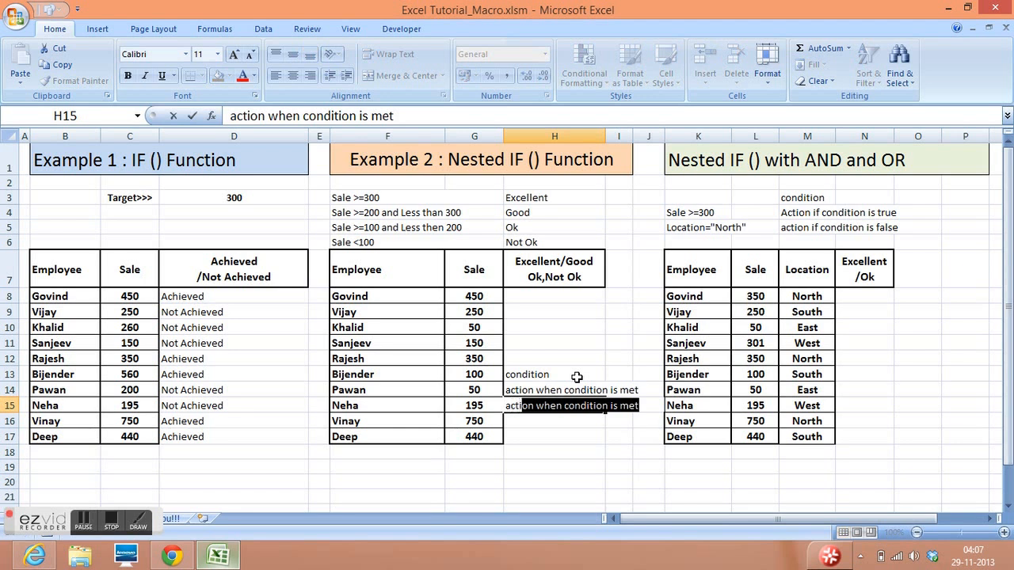
text(on when con)
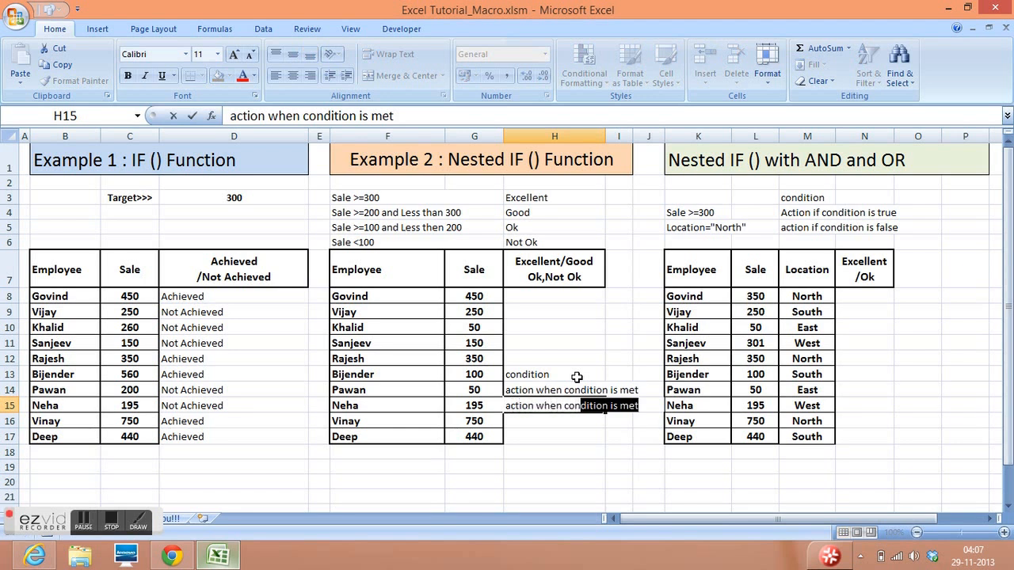
text(dition is n)
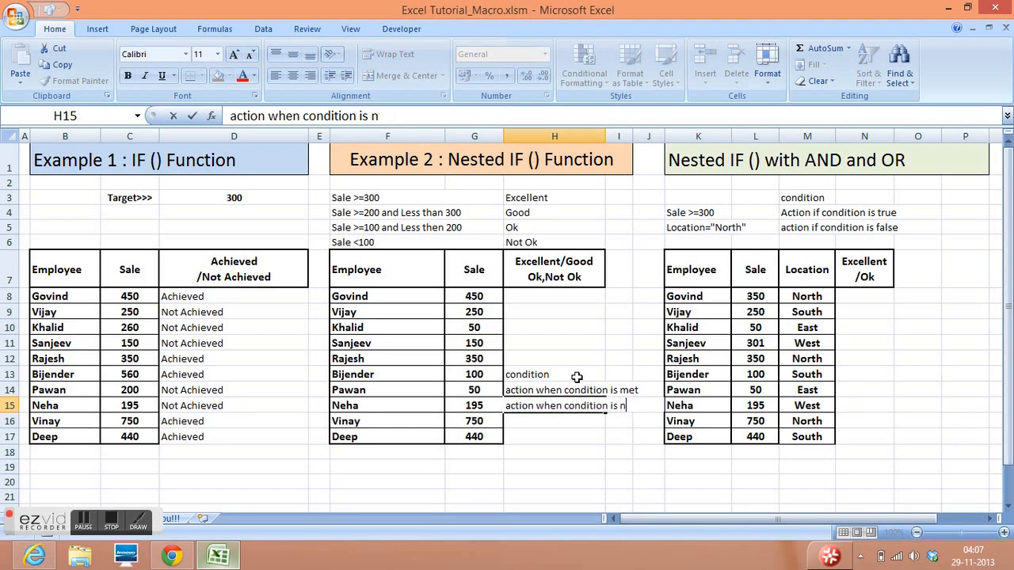
text(ot met)
key(Return)
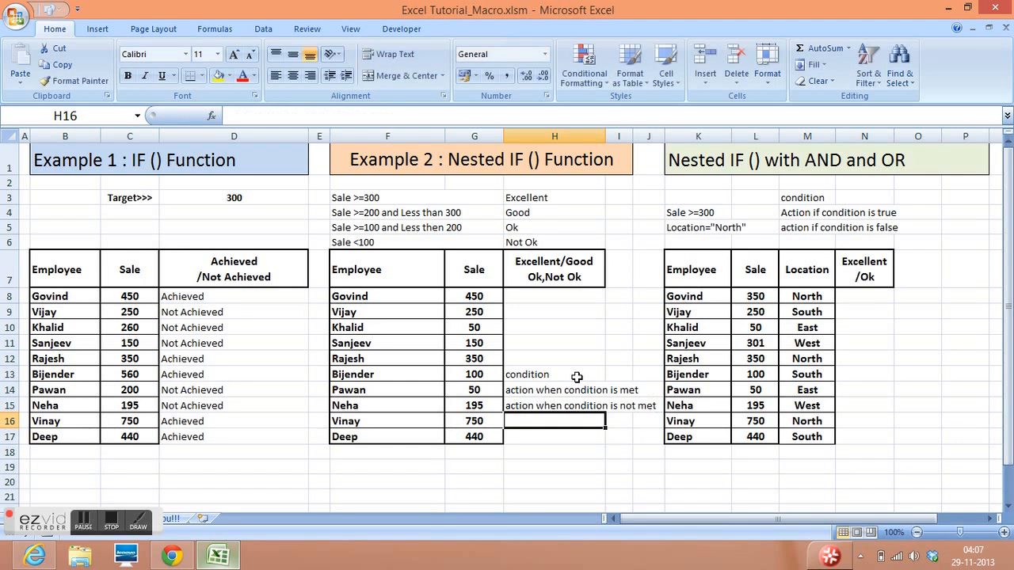
- Clear the notes in H13:H15 and the IF formulas in D8:D17, leaving D8 selected
drag(557, 376, 557, 402)
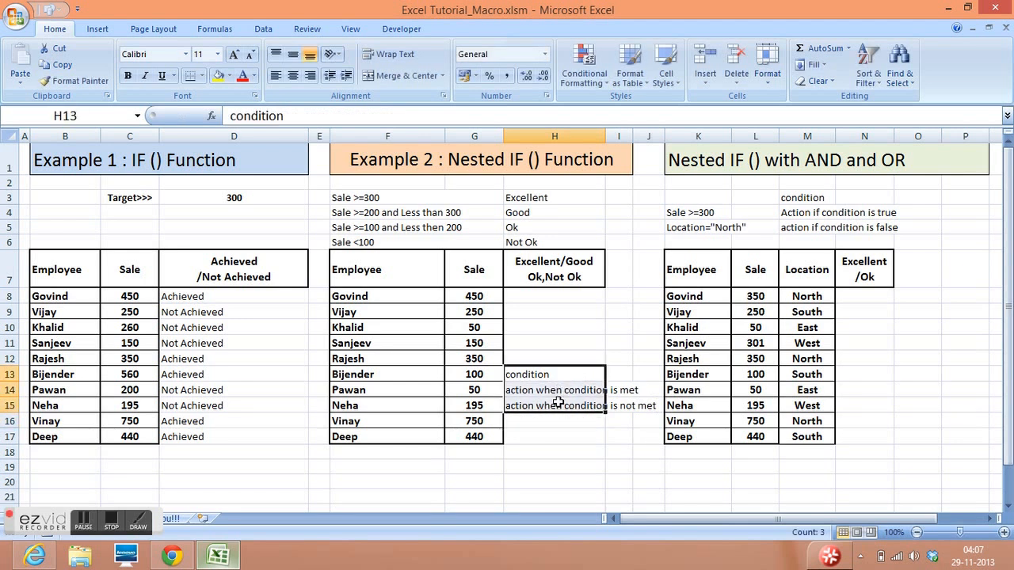
key(Delete)
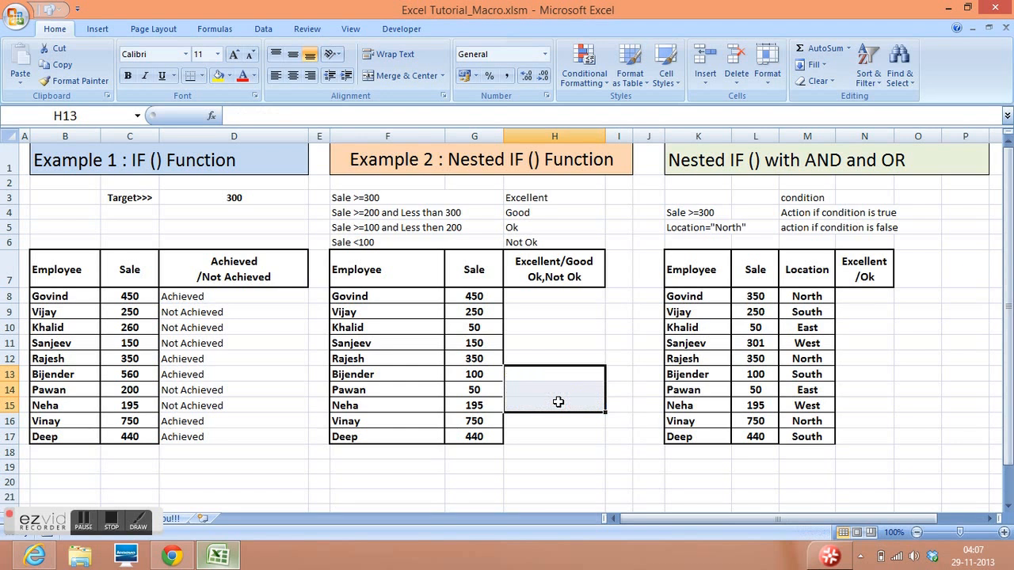
click(246, 323)
drag(249, 299, 256, 437)
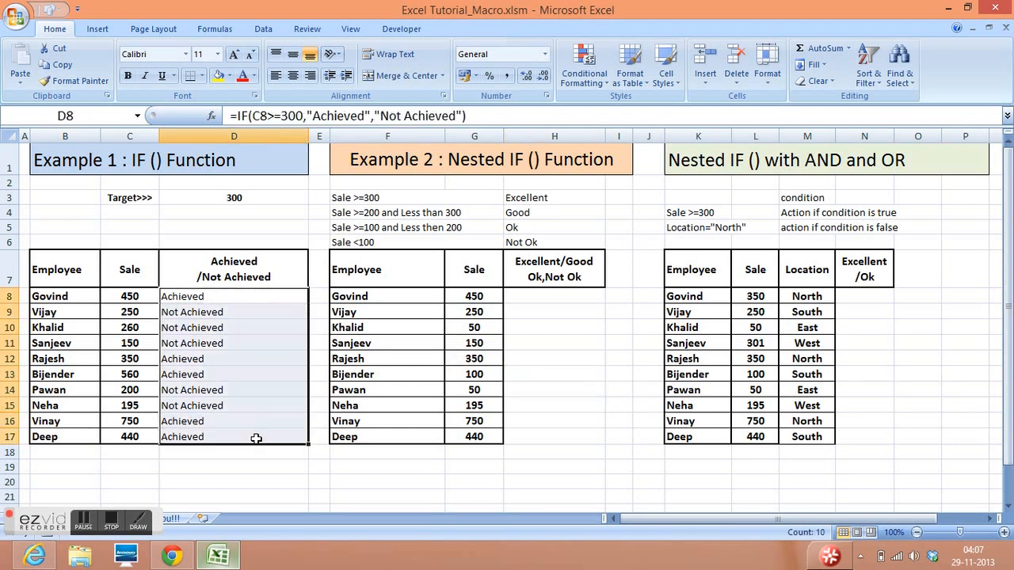
key(Delete)
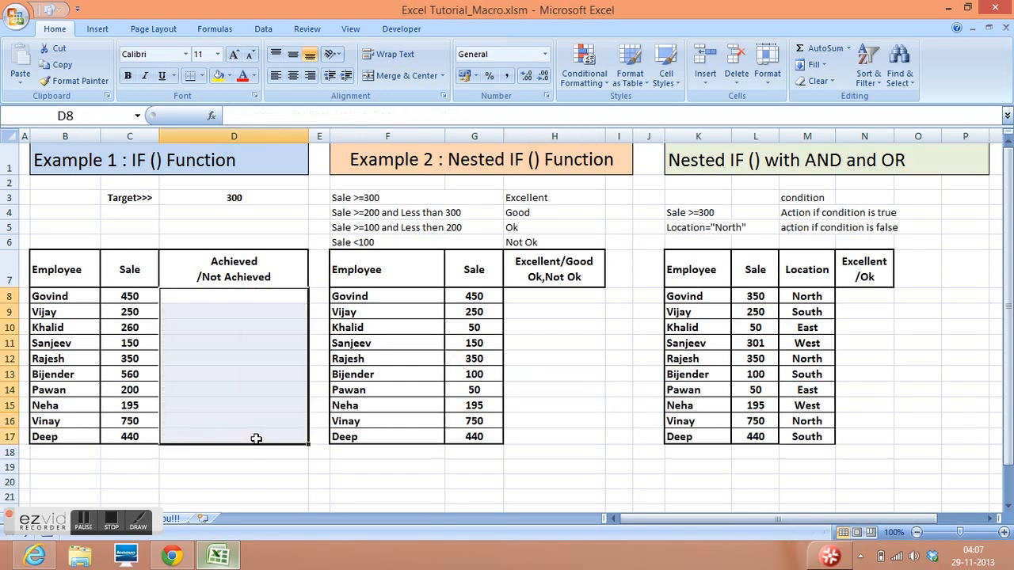
click(242, 295)
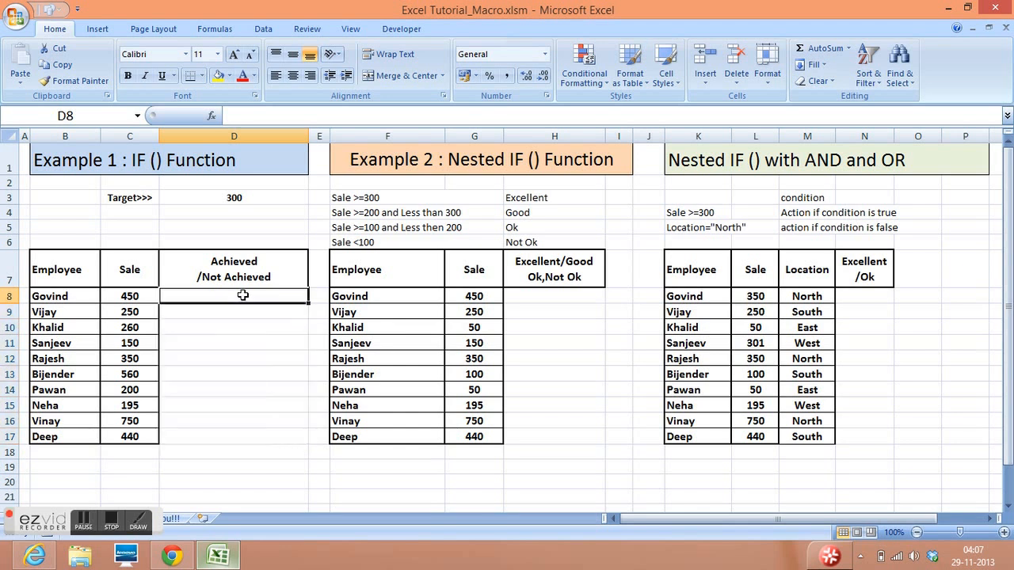
- Insert the IF function in D8 with the logical test C8>=300
click(211, 116)
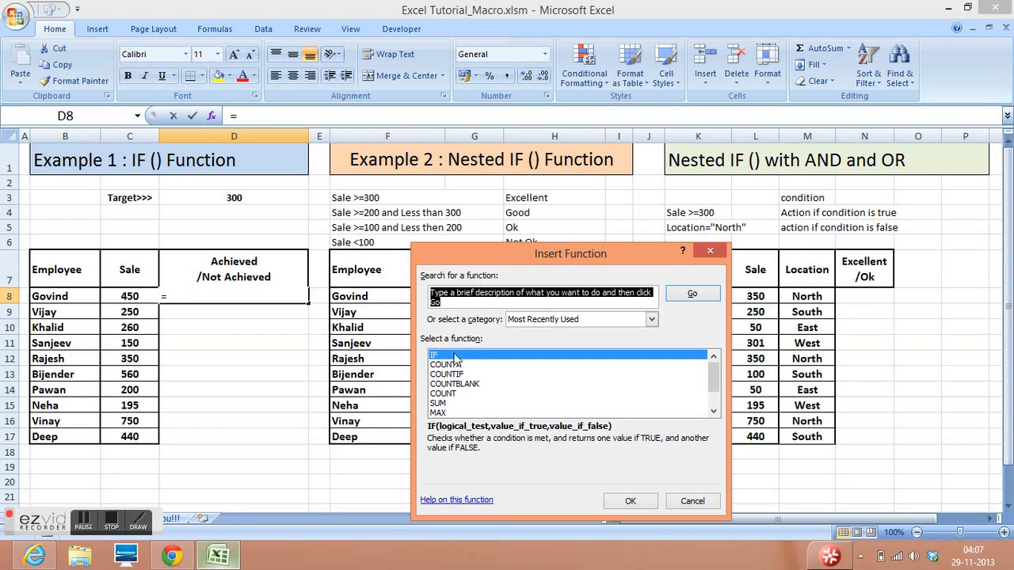
click(626, 499)
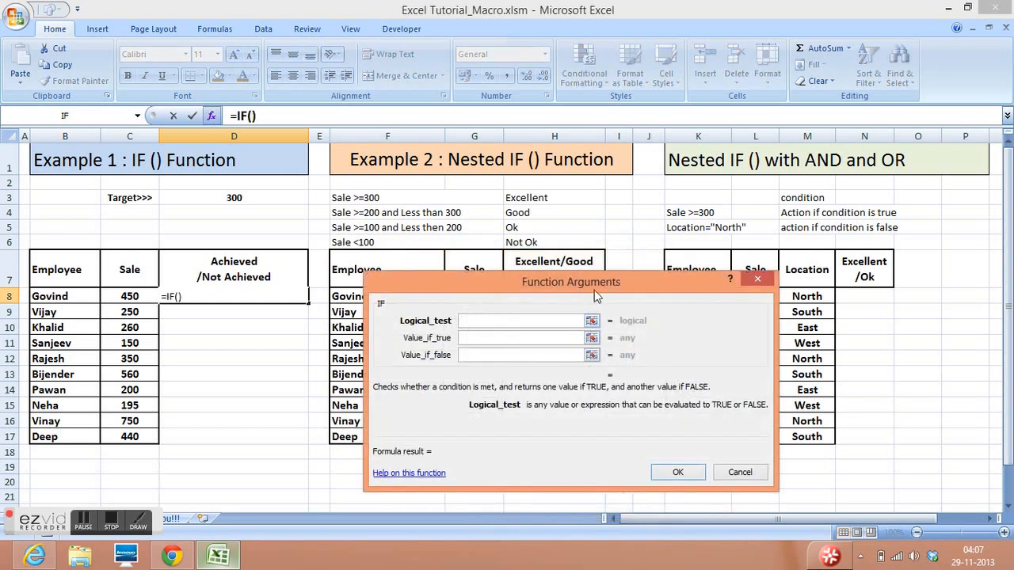
drag(593, 290, 643, 225)
click(130, 294)
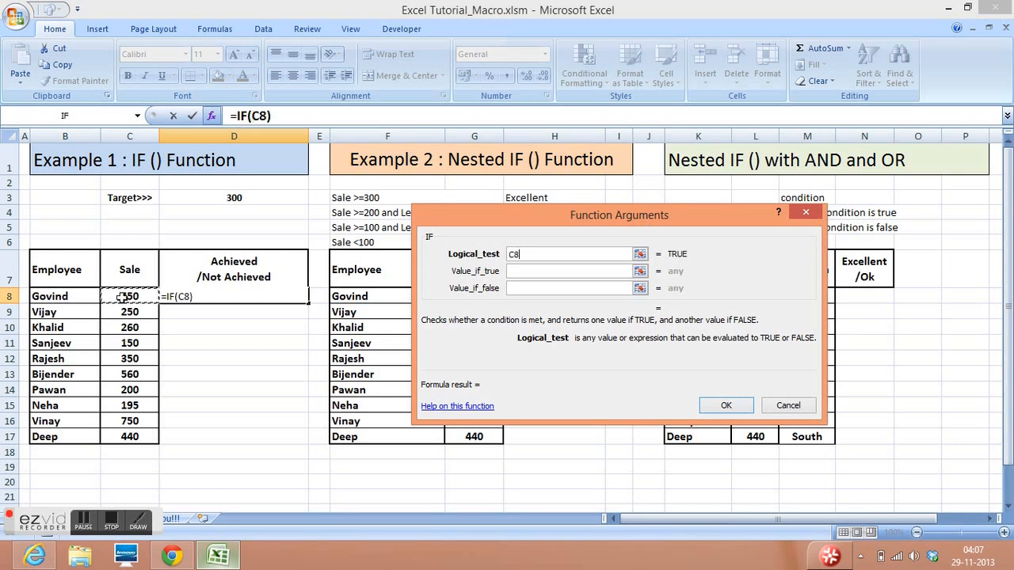
click(520, 270)
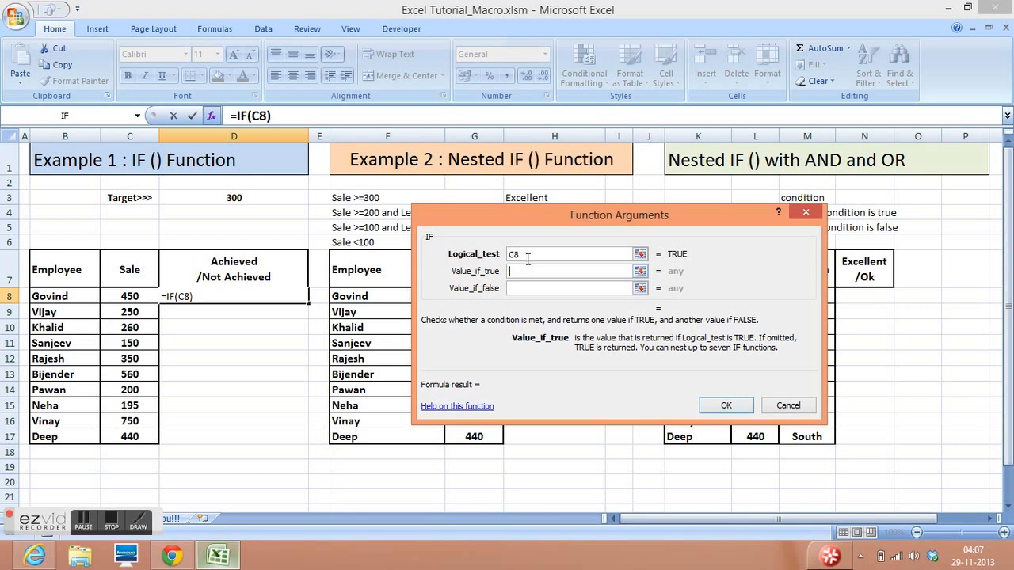
click(527, 255)
text(>)
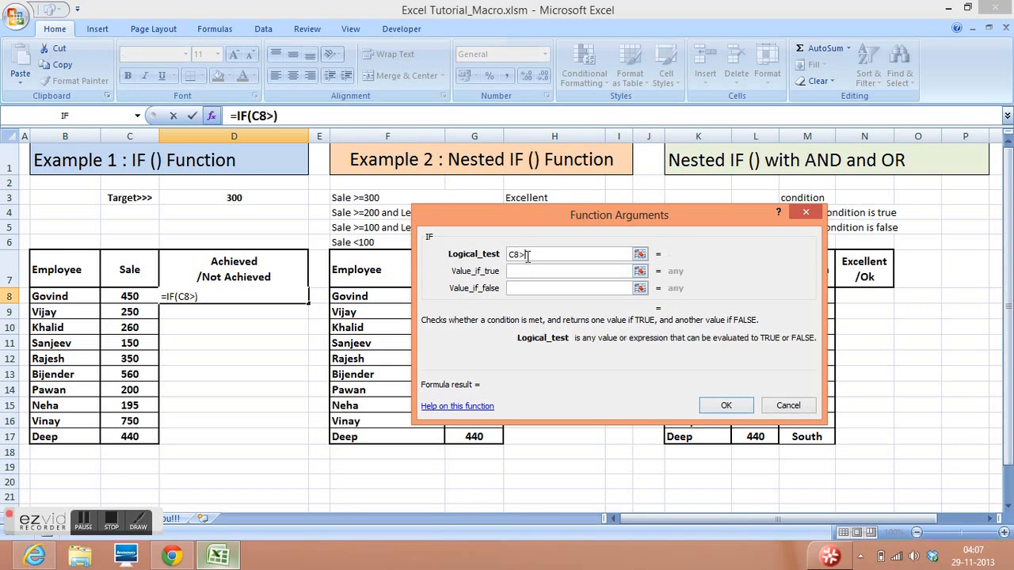
text(=300)
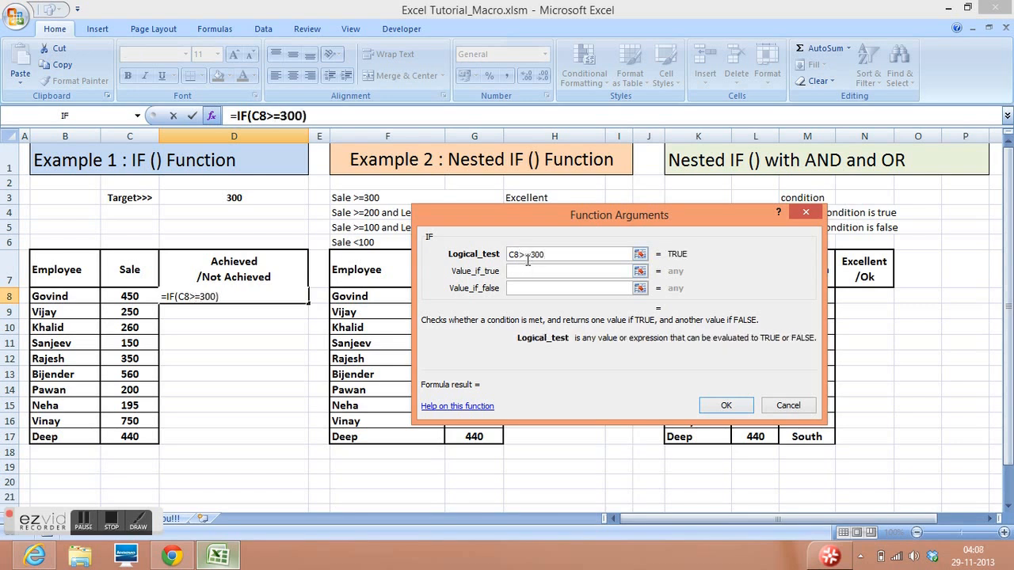
- Return "Achieved" if true and "Not Achieved" if false in D8, and fill the formula down through D17
click(521, 271)
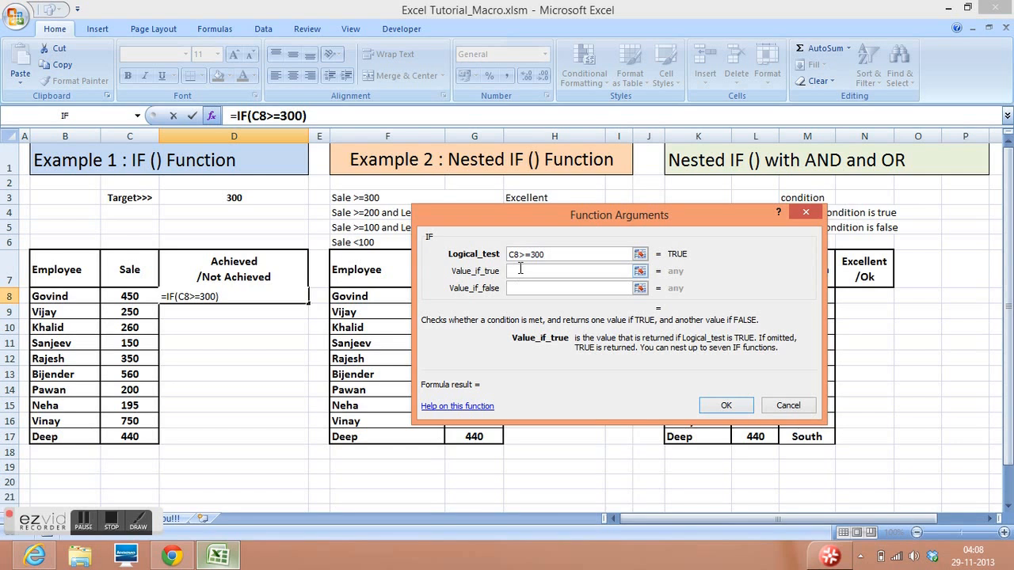
text("Achieved")
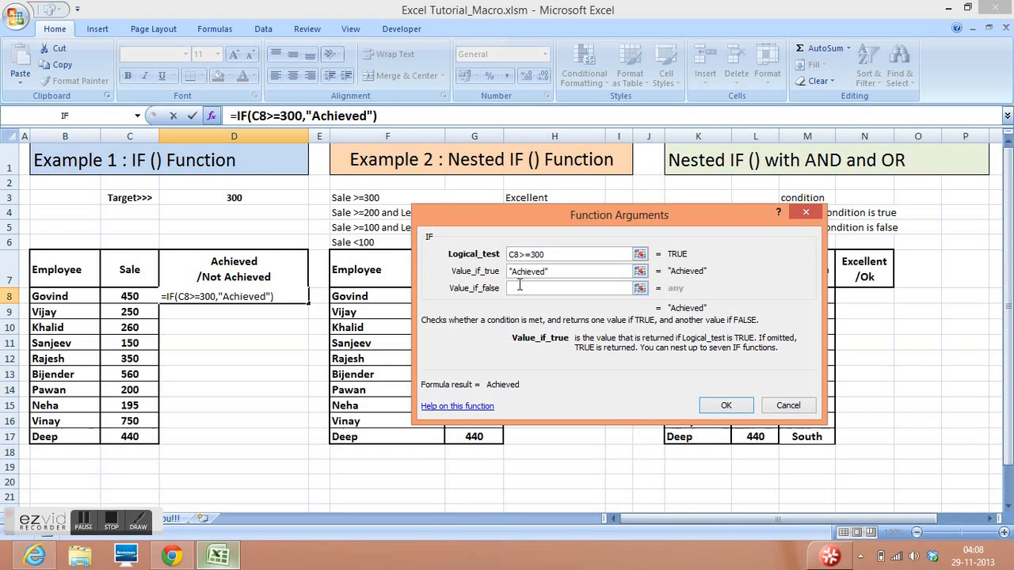
click(520, 286)
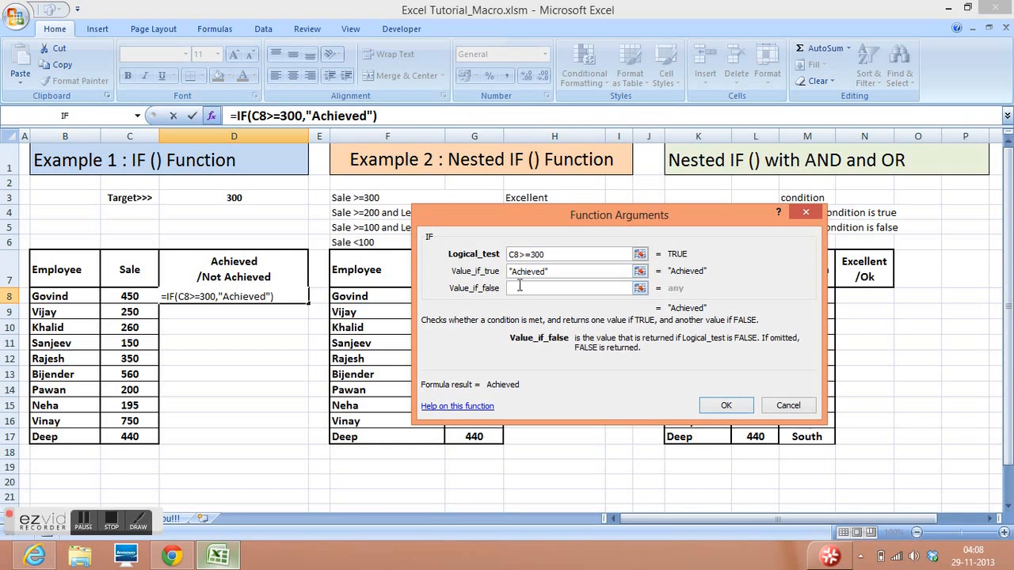
text("No)
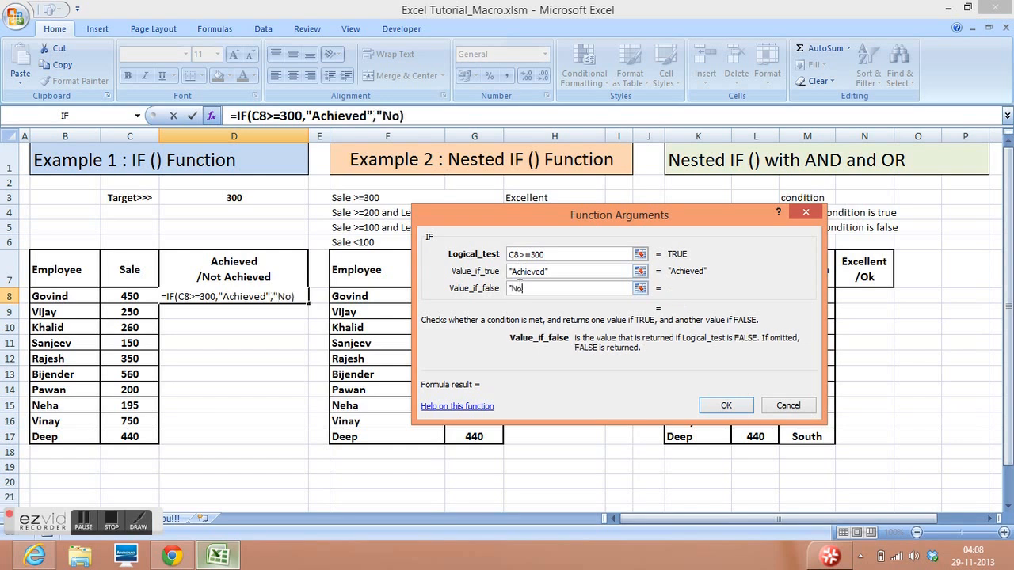
text(t Achie)
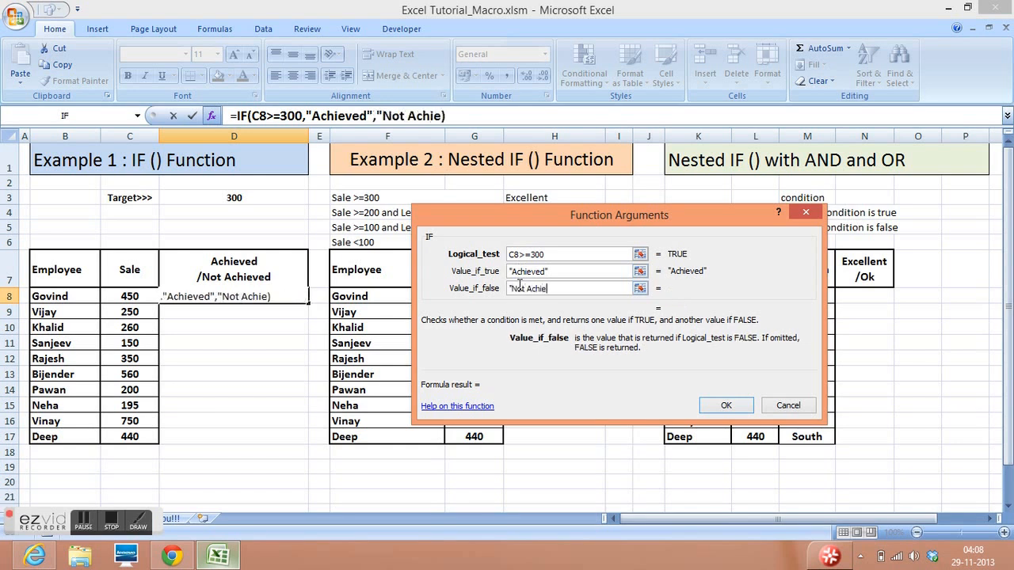
text(ved"))
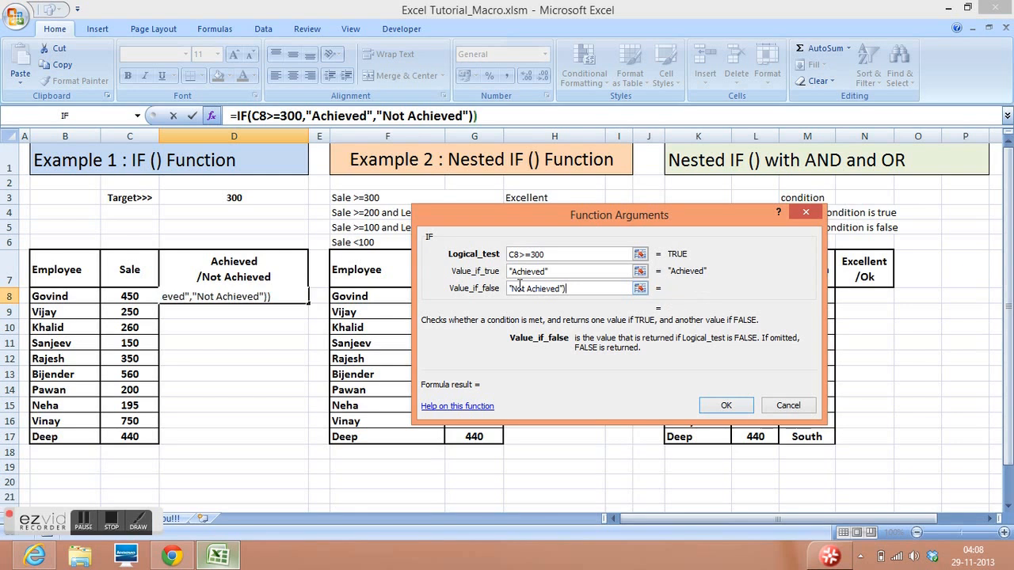
key(BackSpace)
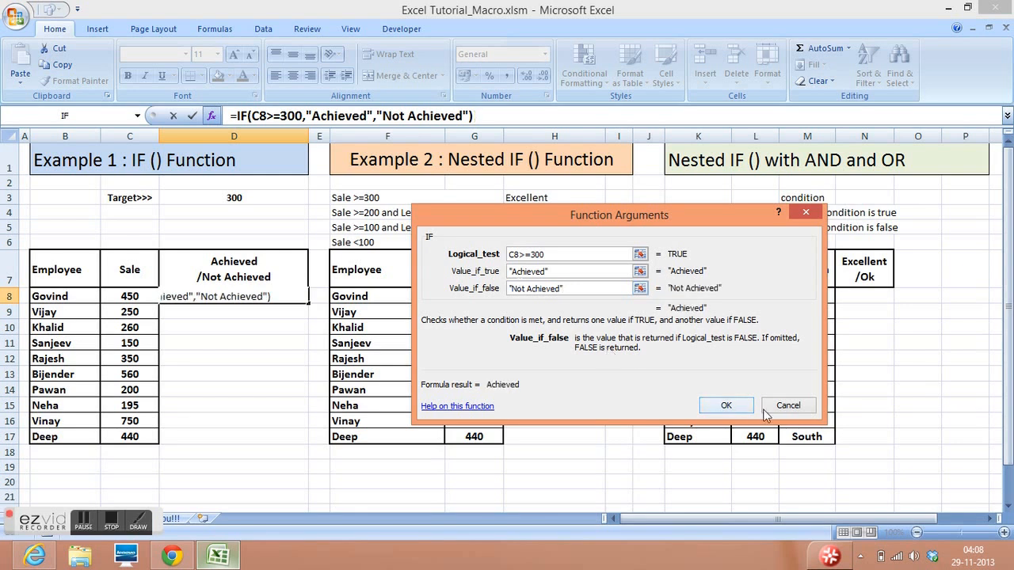
click(725, 406)
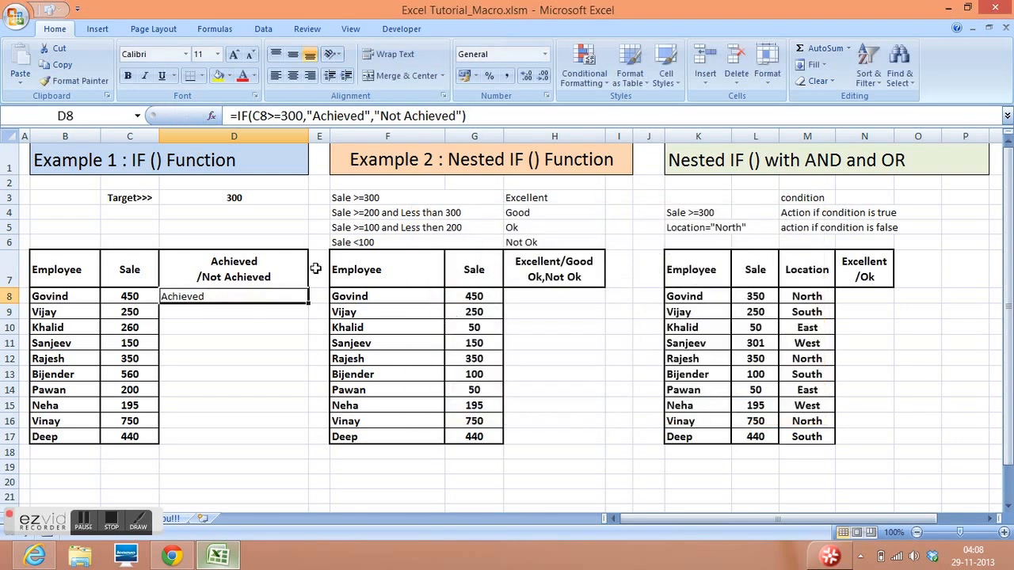
drag(308, 304, 302, 438)
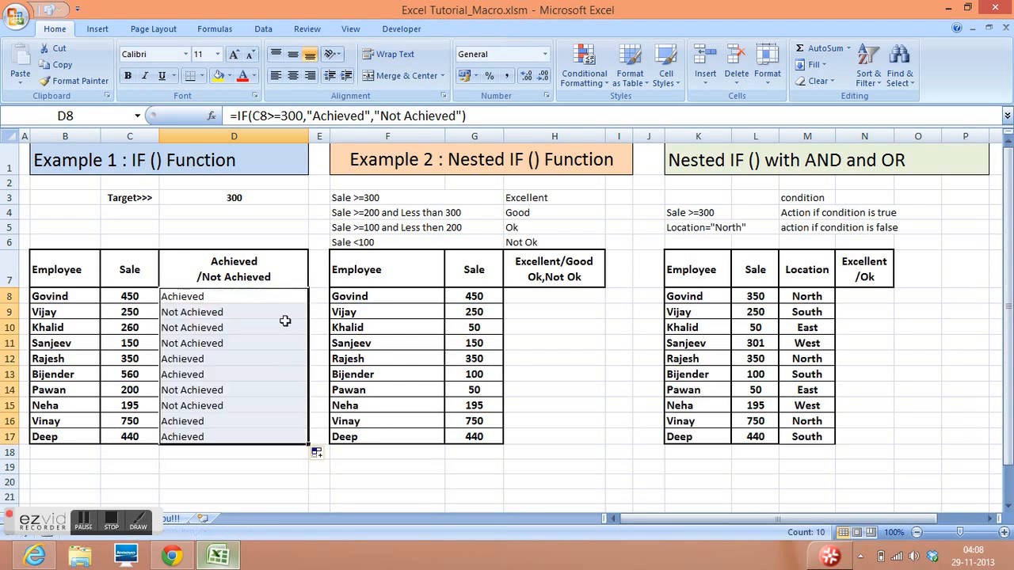
click(269, 294)
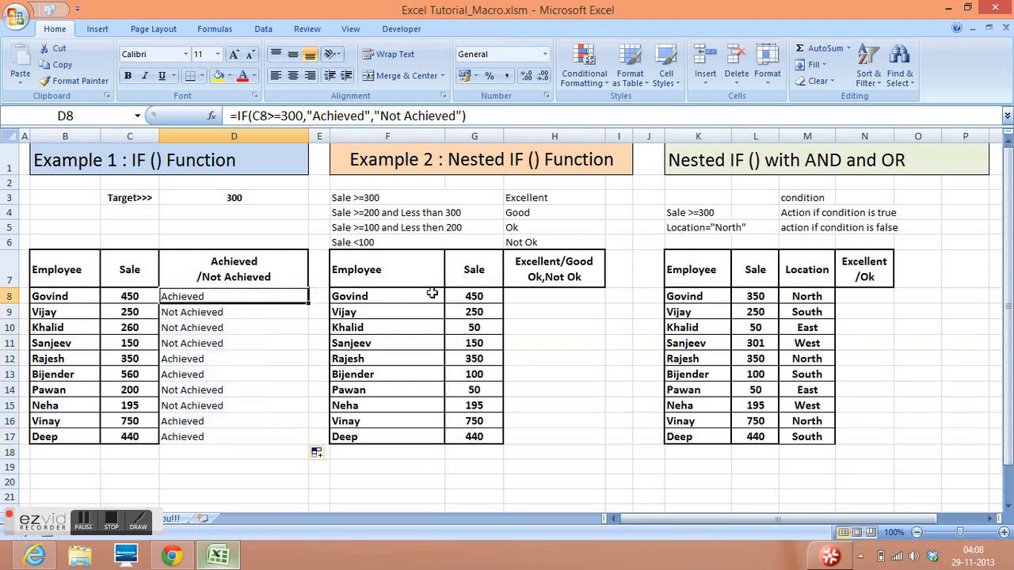
- Examine Example 2's employee and sale columns and the four sale criteria with their ratings in rows 3 to 6
click(483, 294)
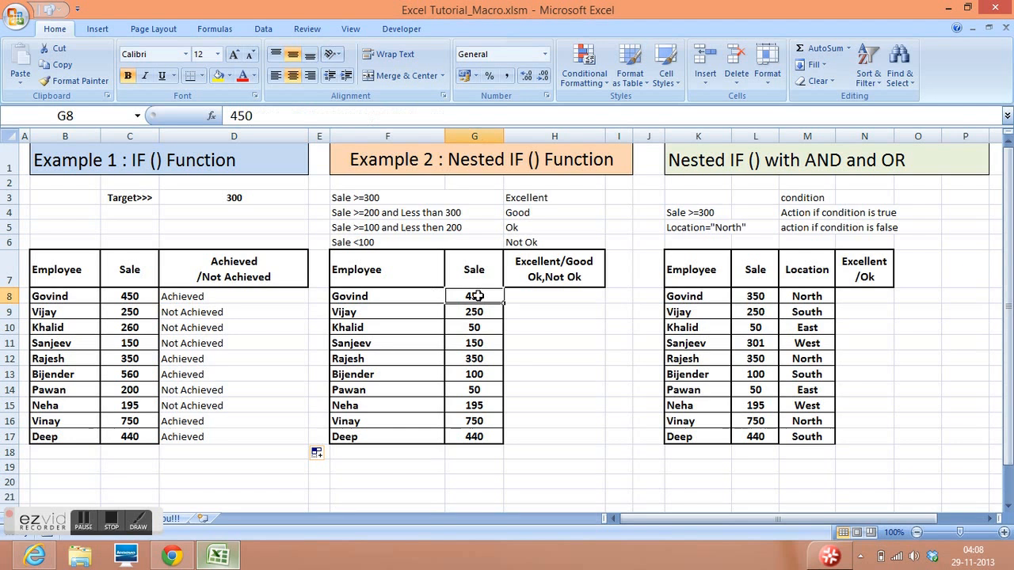
click(536, 295)
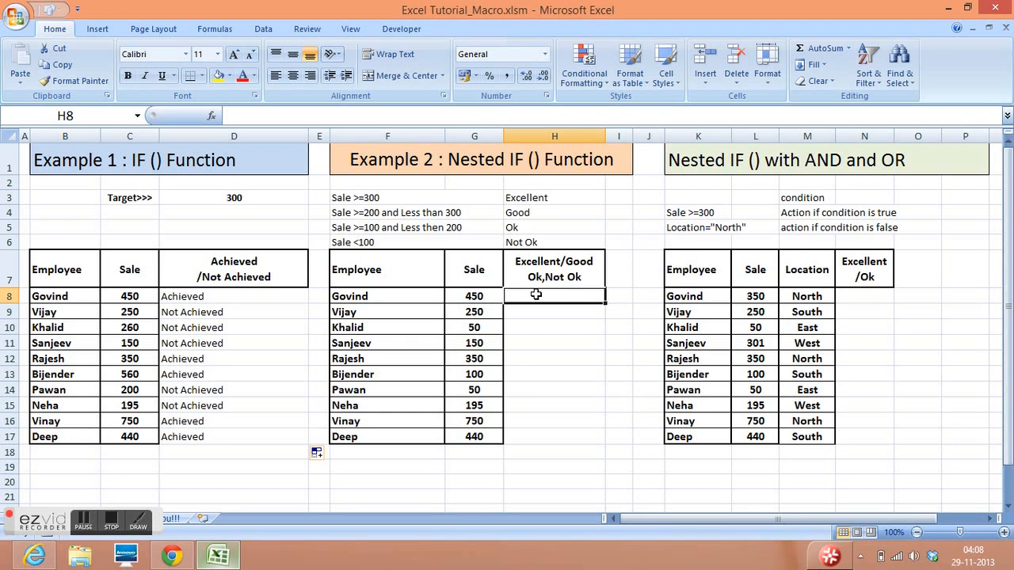
drag(391, 267, 394, 436)
drag(473, 269, 478, 430)
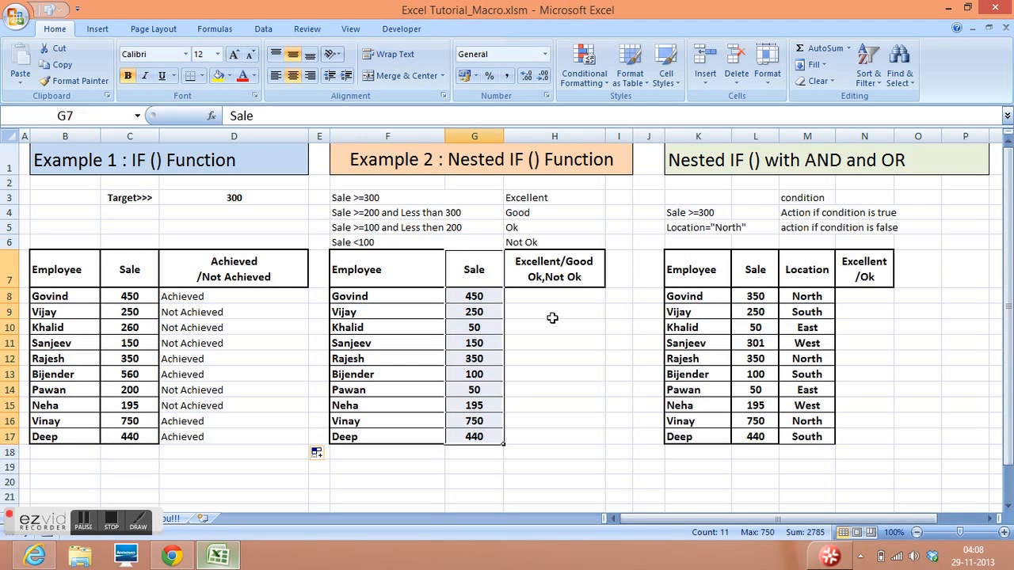
click(544, 294)
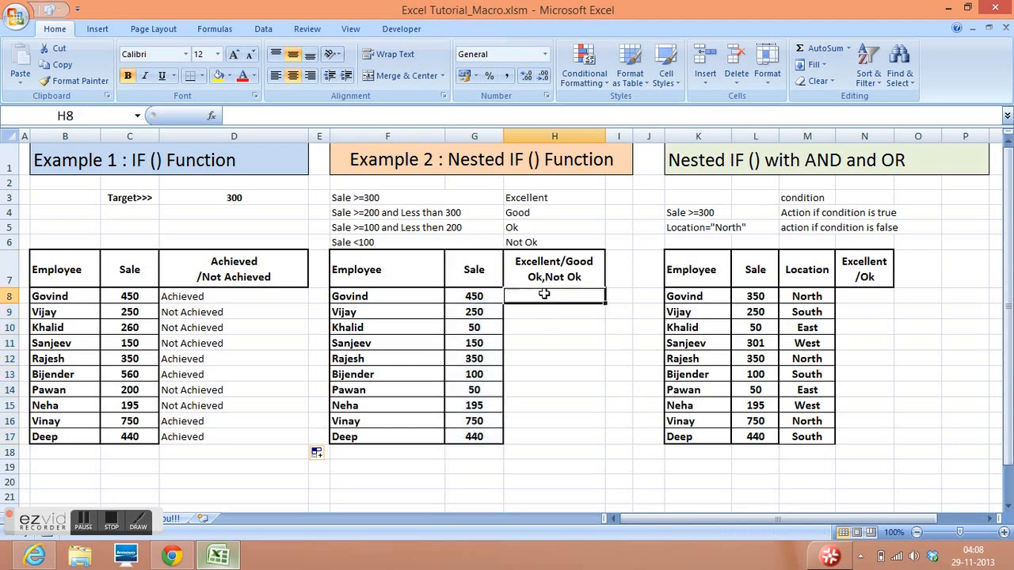
click(417, 200)
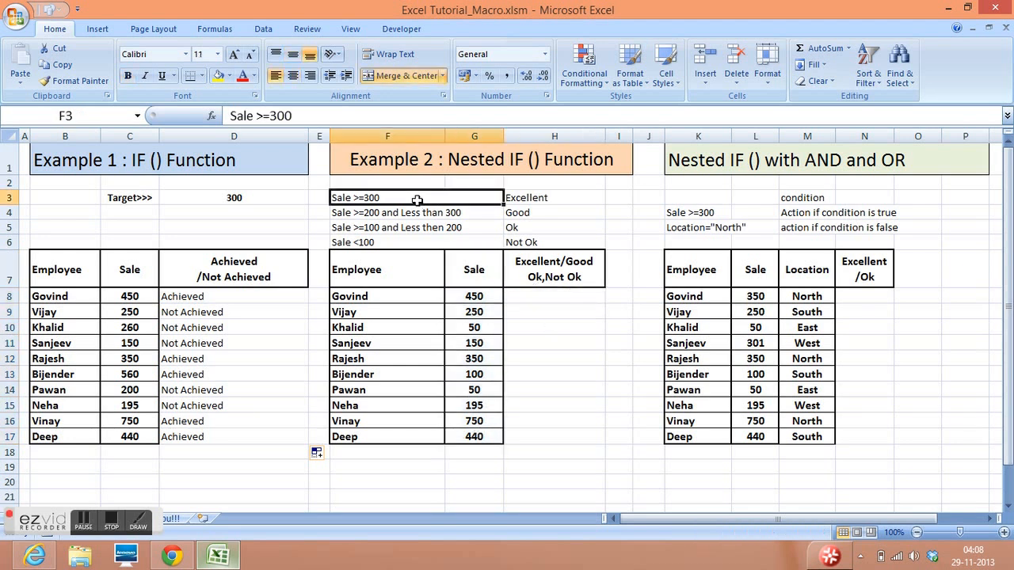
click(519, 199)
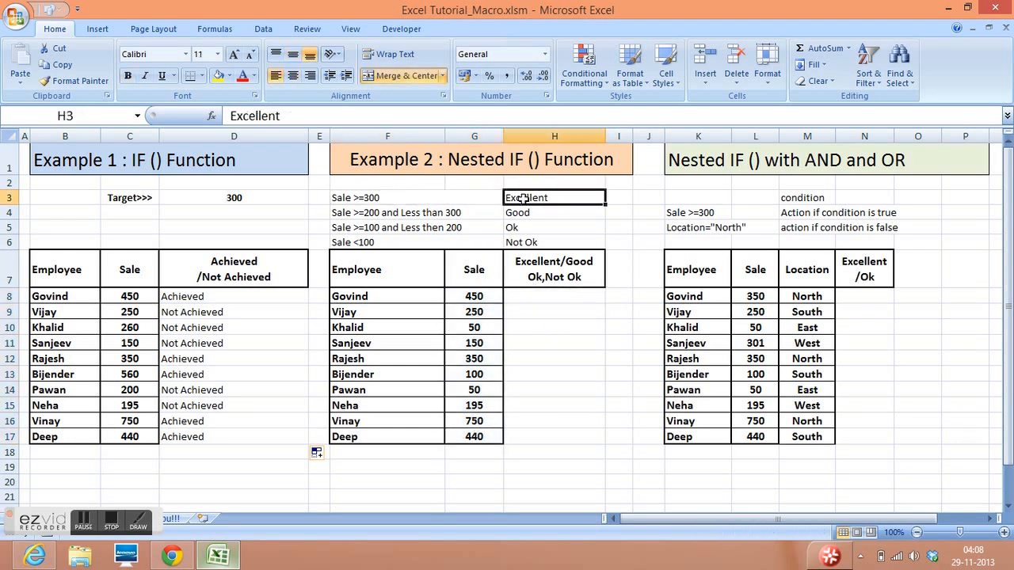
click(450, 216)
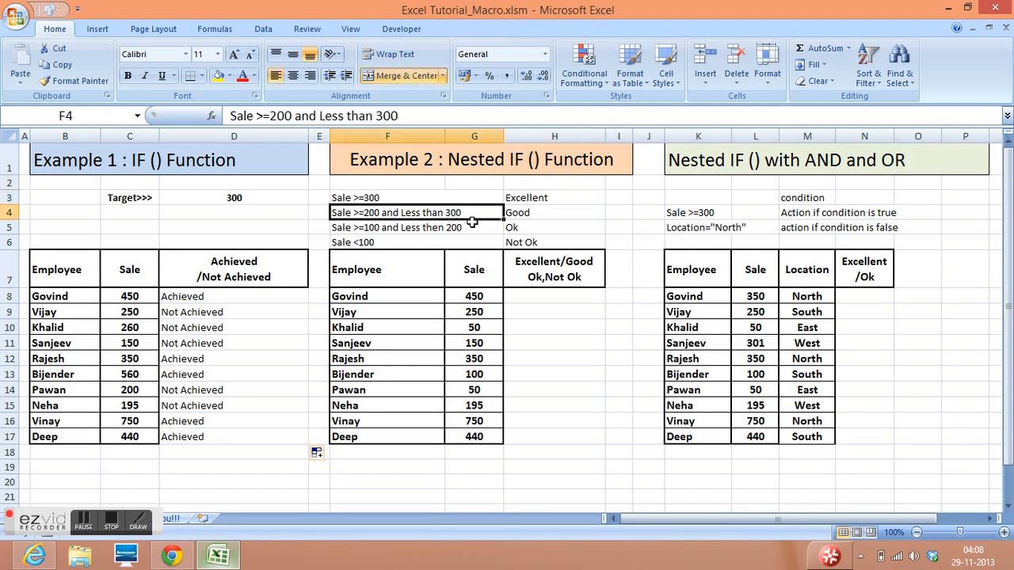
click(531, 212)
click(445, 231)
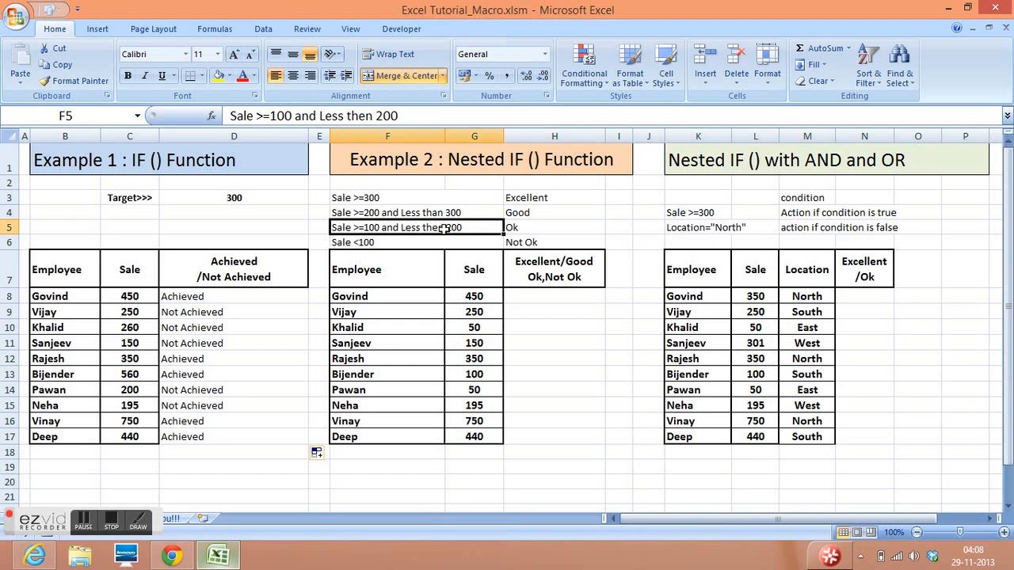
click(558, 226)
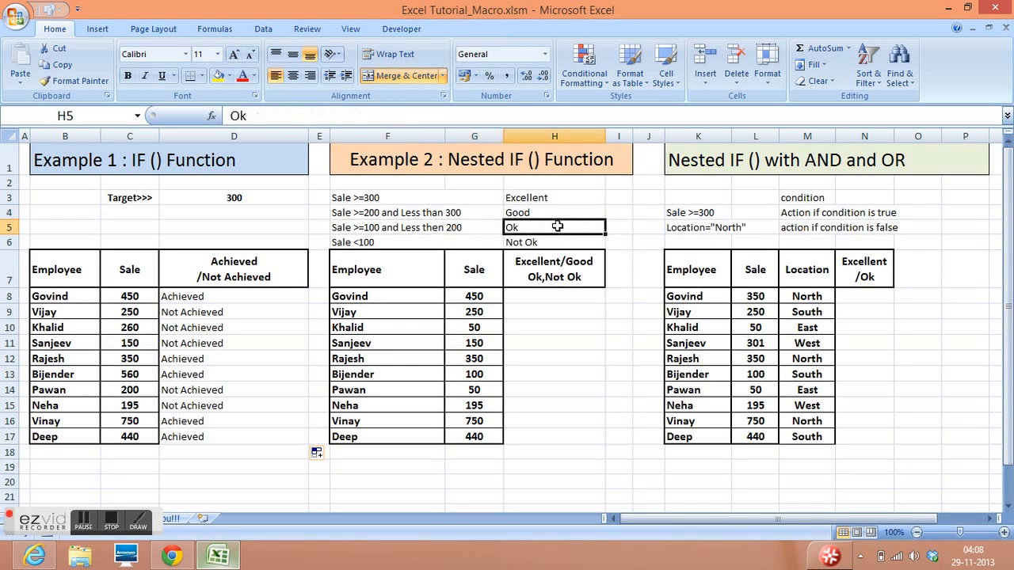
click(435, 242)
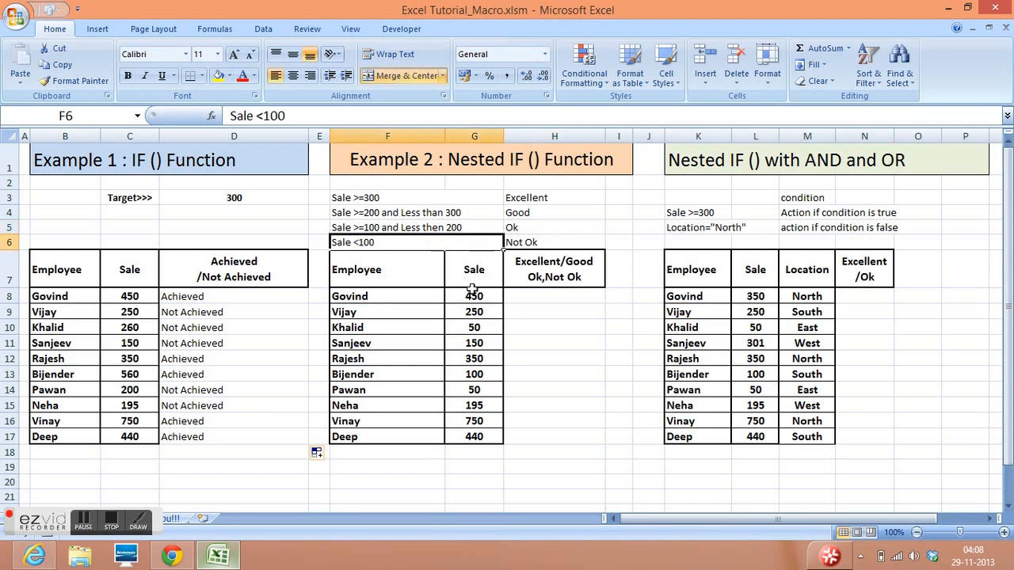
click(540, 243)
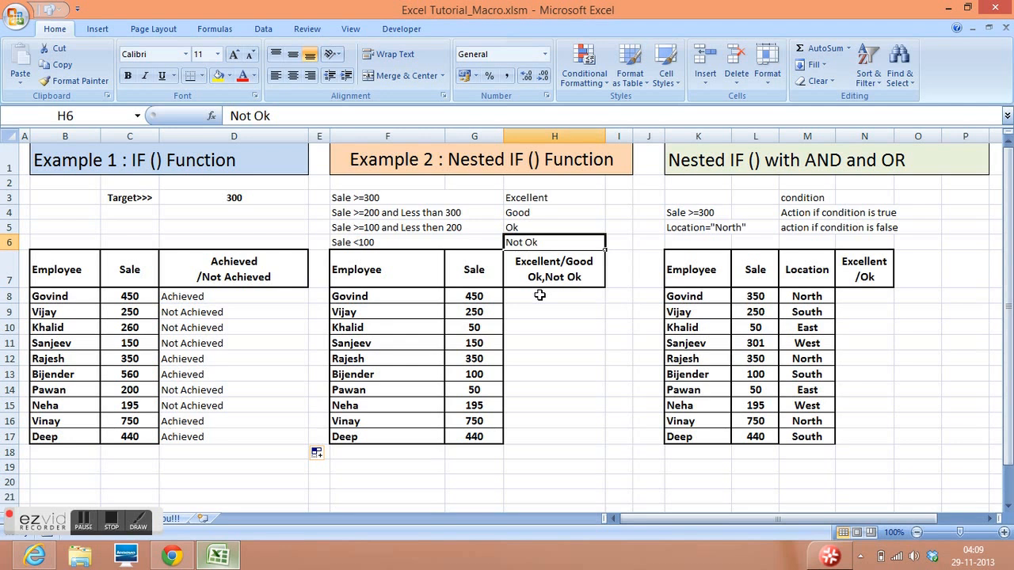
- Start an IF formula in H8 with the logical test G8>=300
click(540, 294)
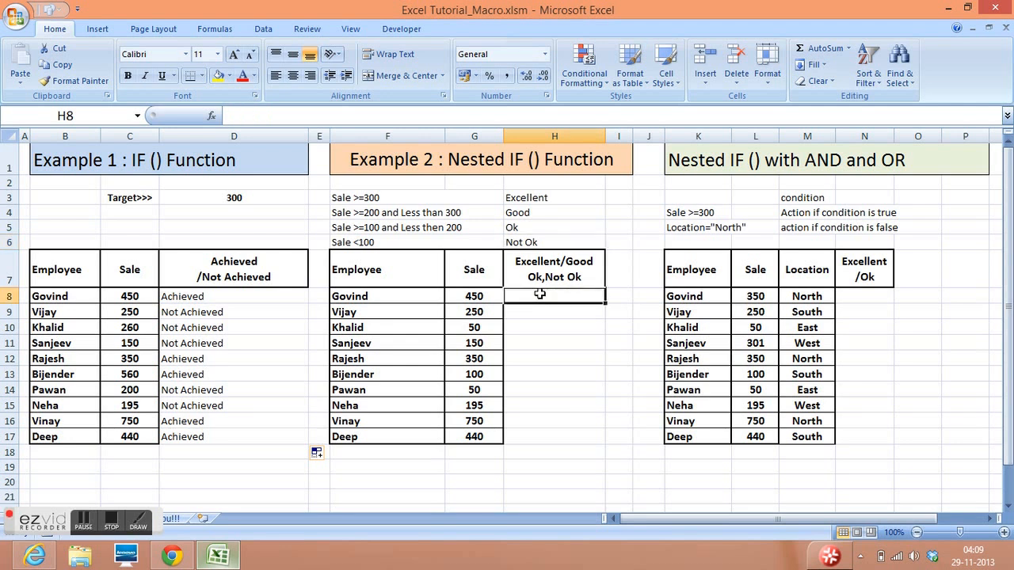
text(=if)
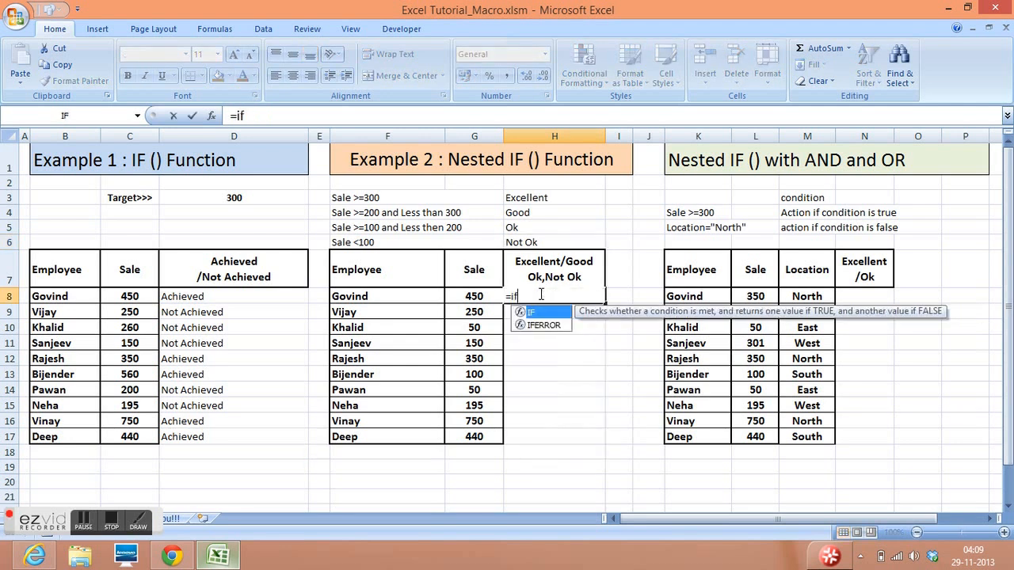
text(()
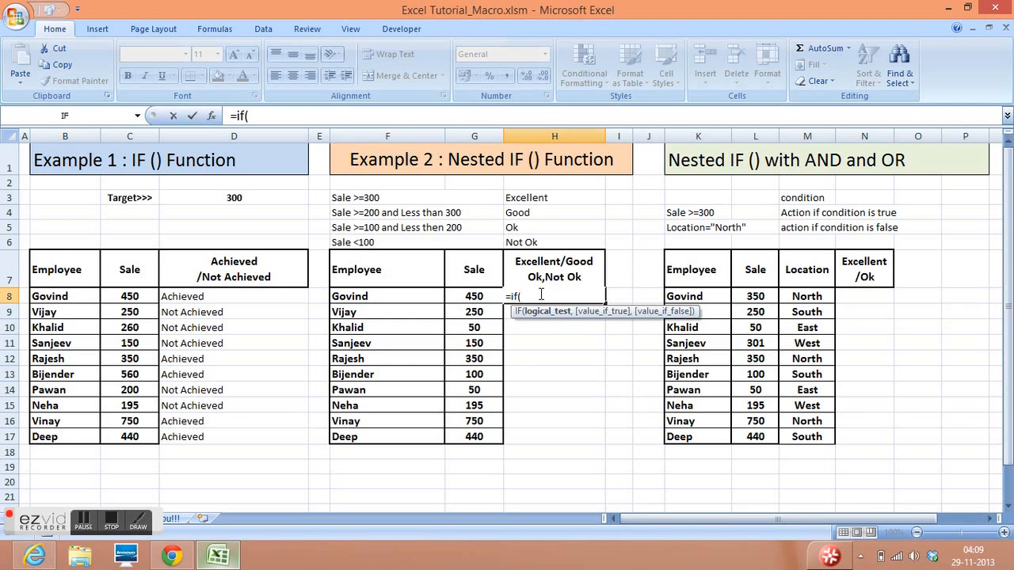
click(475, 296)
text(>=300,)
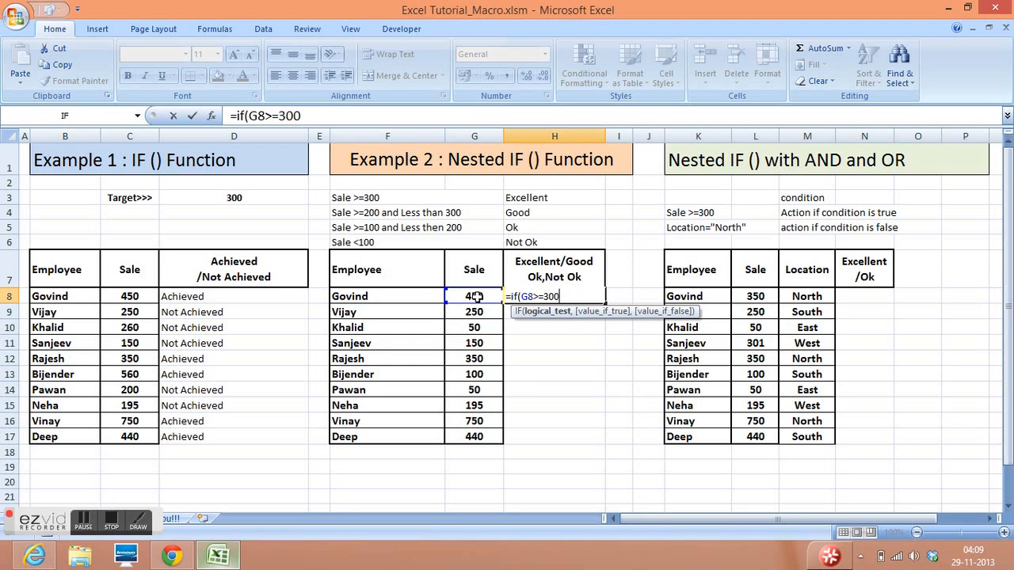
text("Ex)
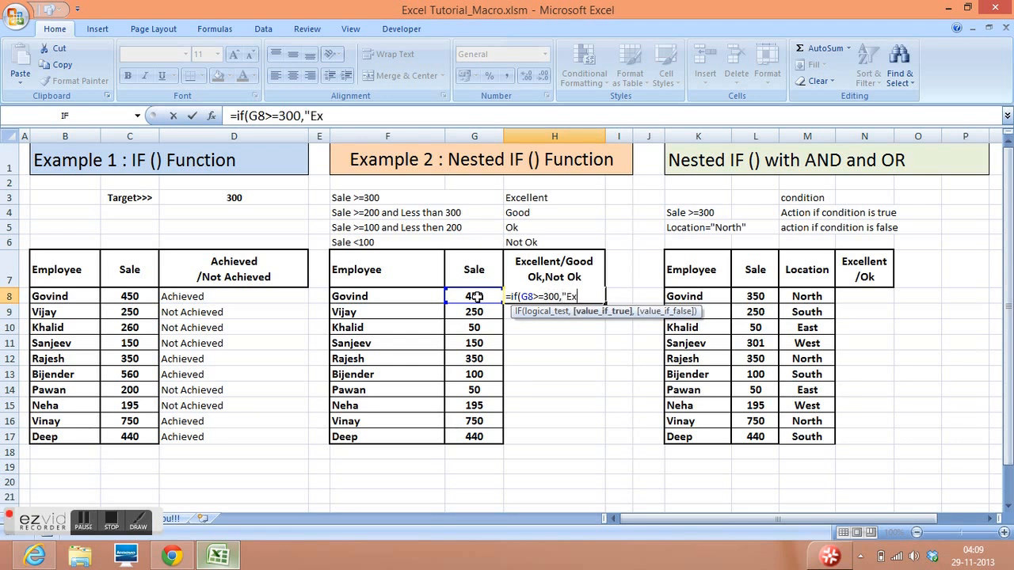
text(cellent",)
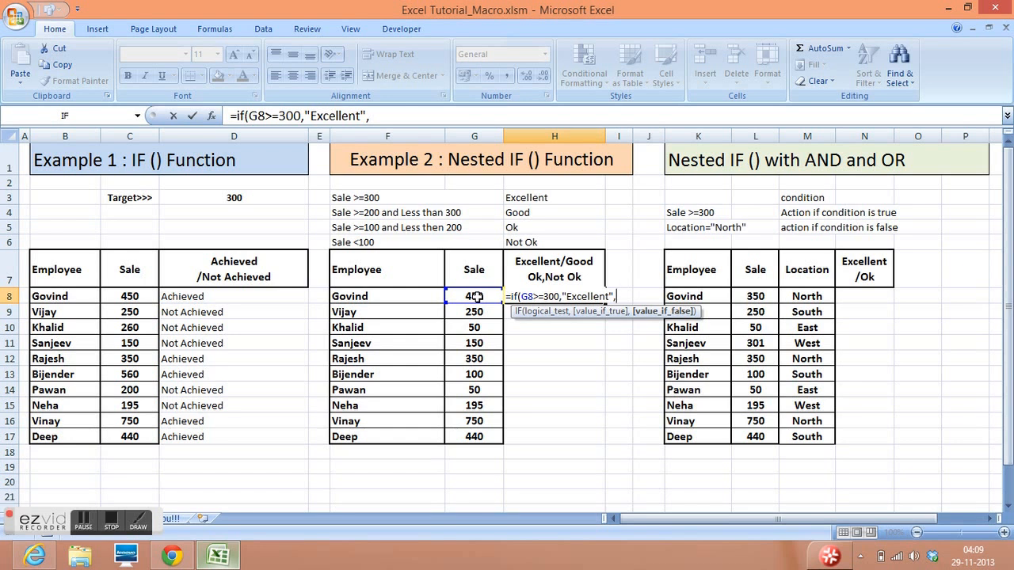
- Nest a second IF as the false value in H8, testing G8>=200 and returning "Good" if true
text(if)
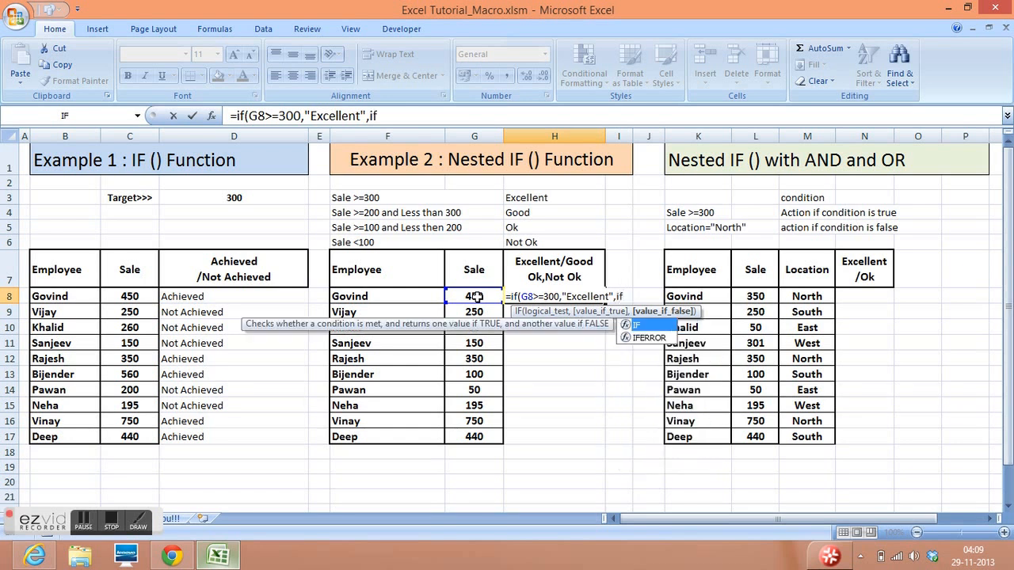
text(()
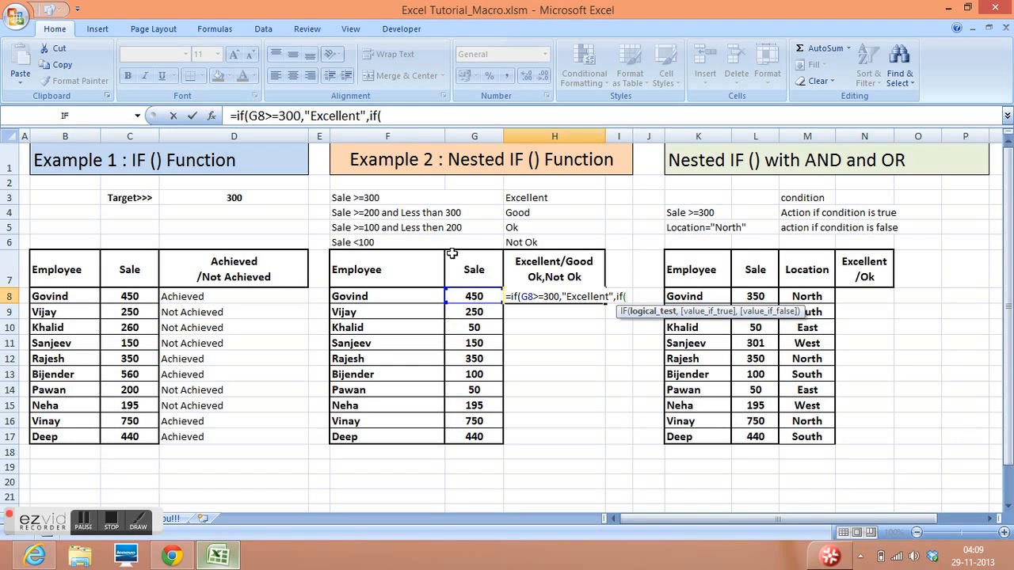
click(468, 297)
text(>=200)
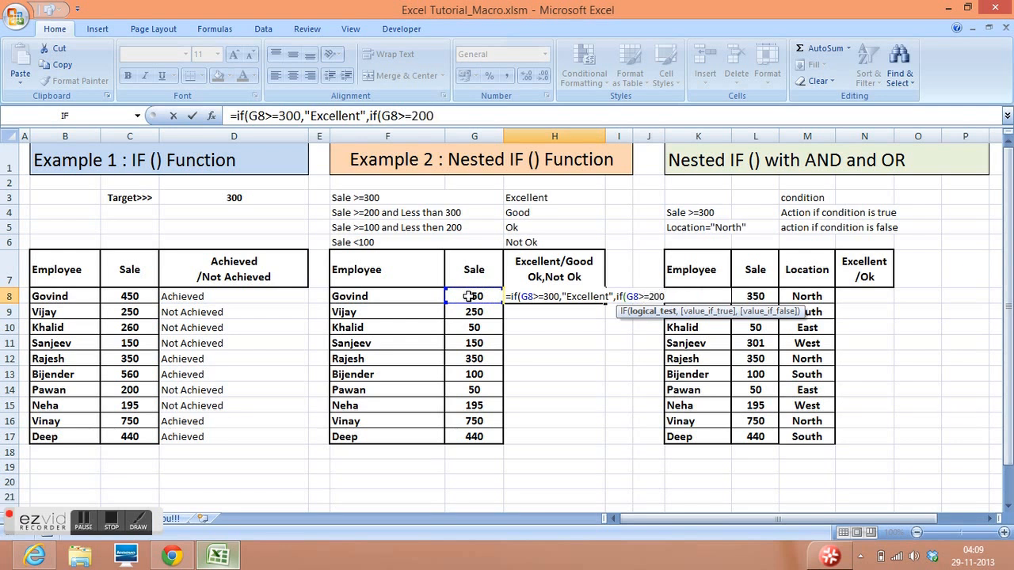
text(,)
text("Good)
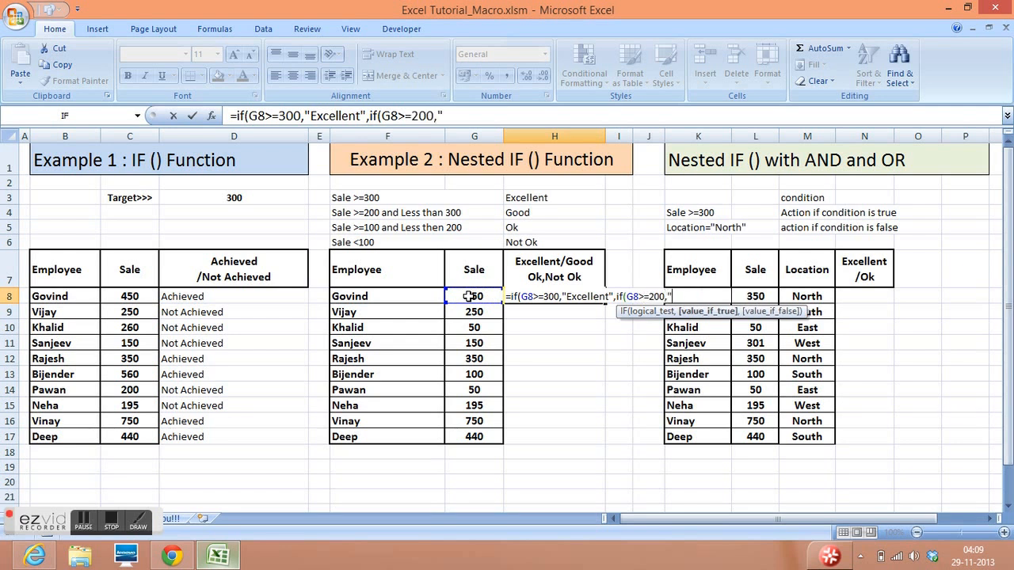
text(",)
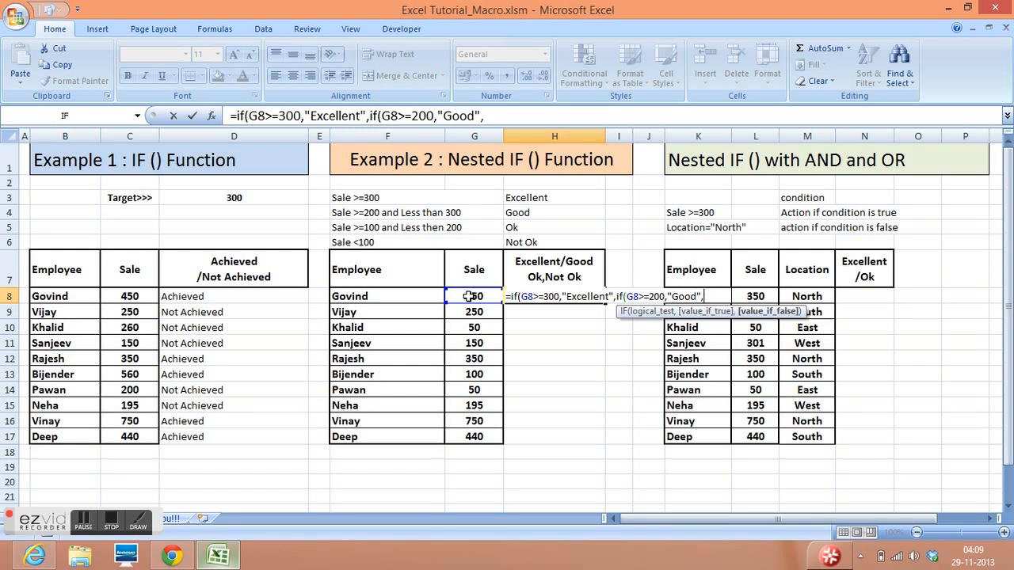
text(if)
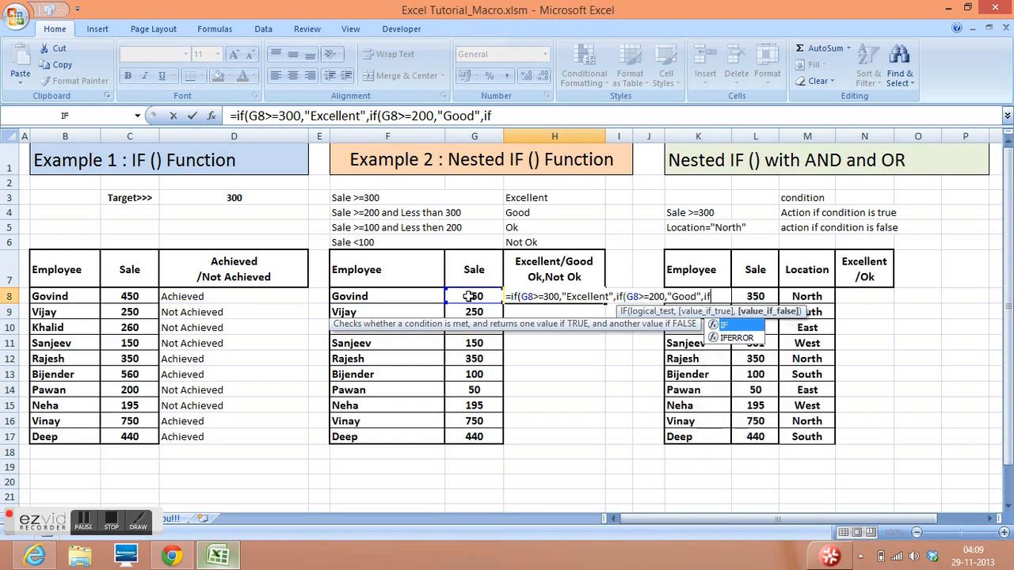
text(()
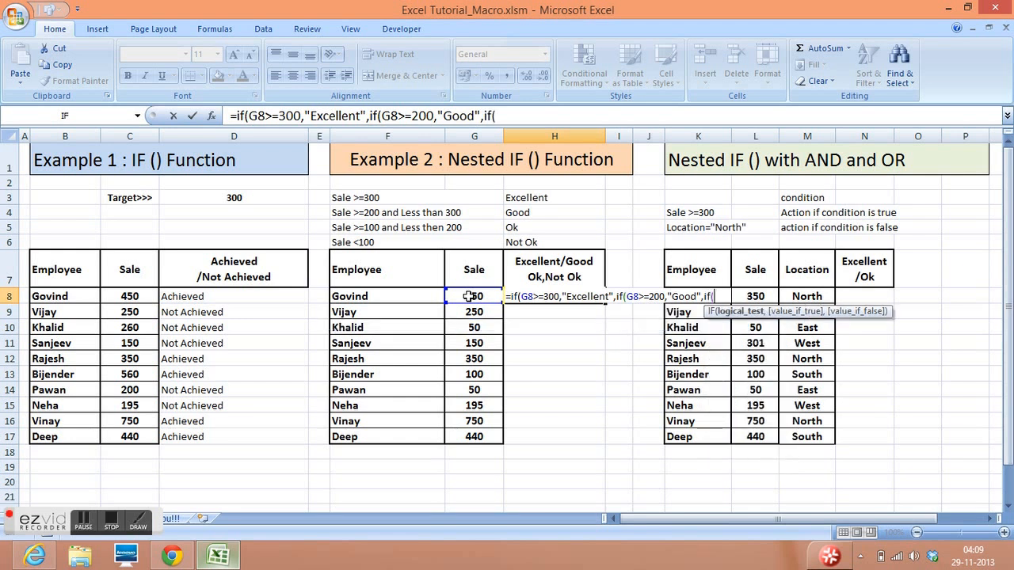
- Nest a third IF in the H8 formula, testing G8>=100 and returning "Ok" if true
click(471, 296)
text(>=)
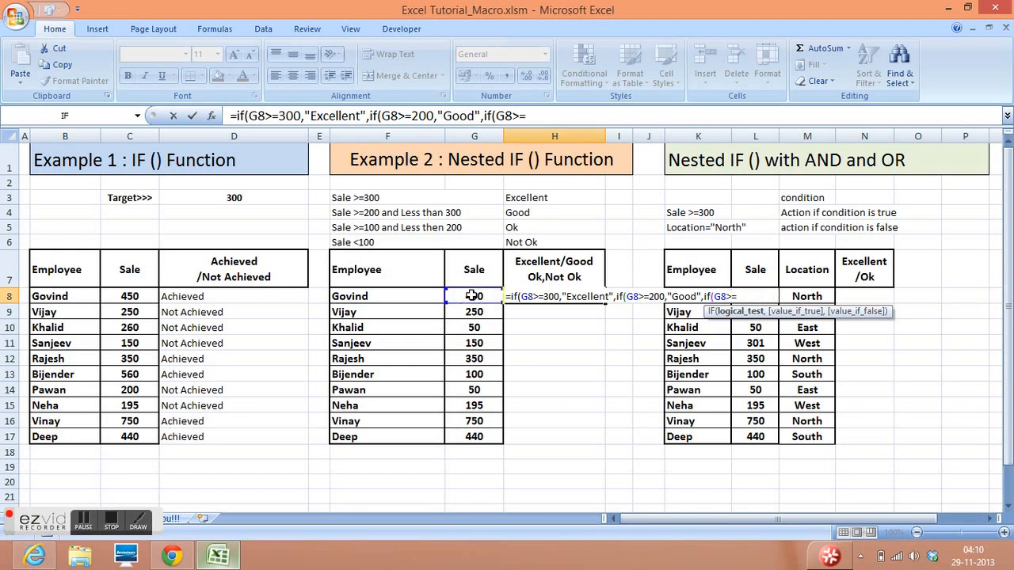
text(100,"Ok")
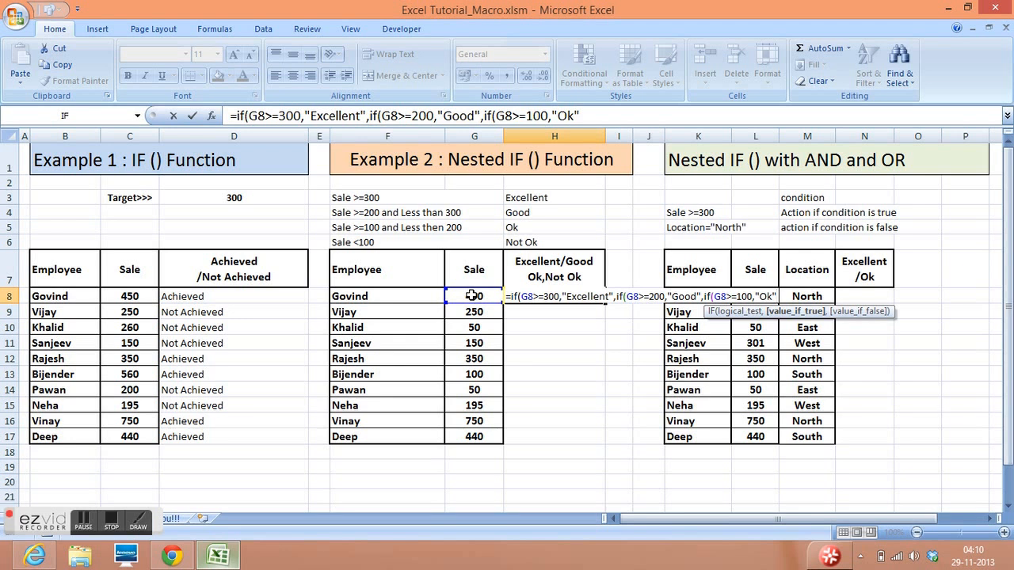
text(,)
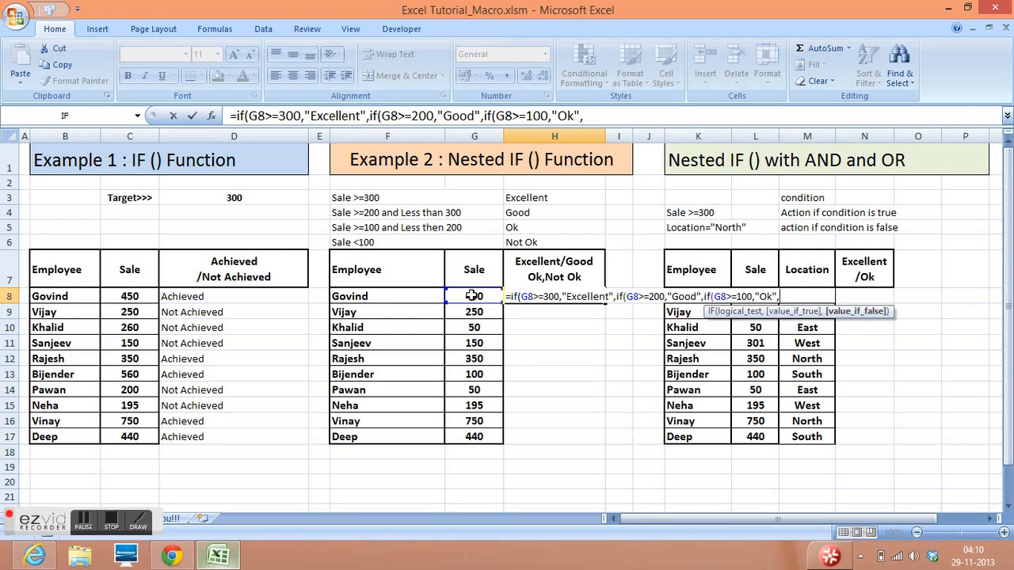
text("Not Ok)
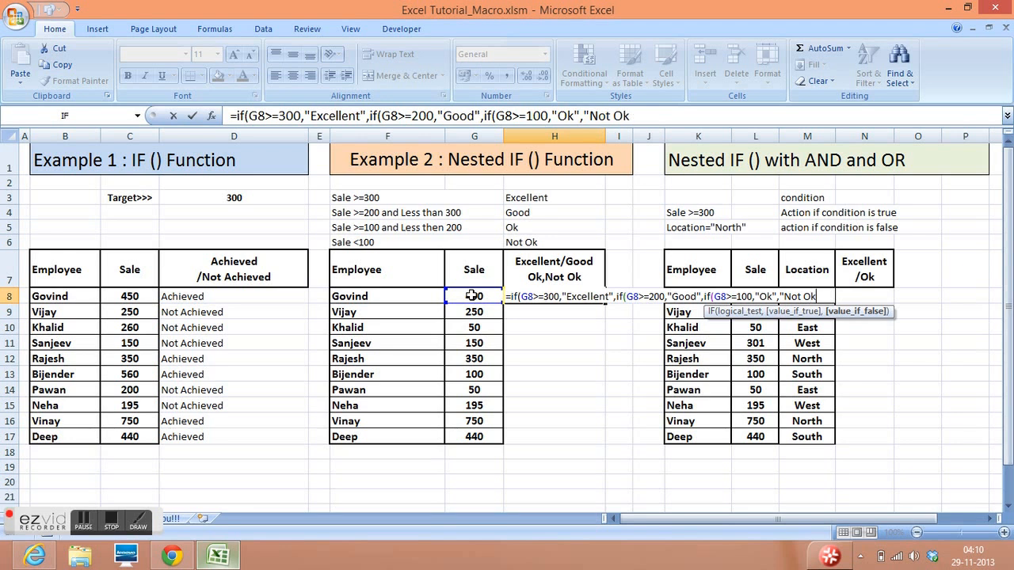
text("))
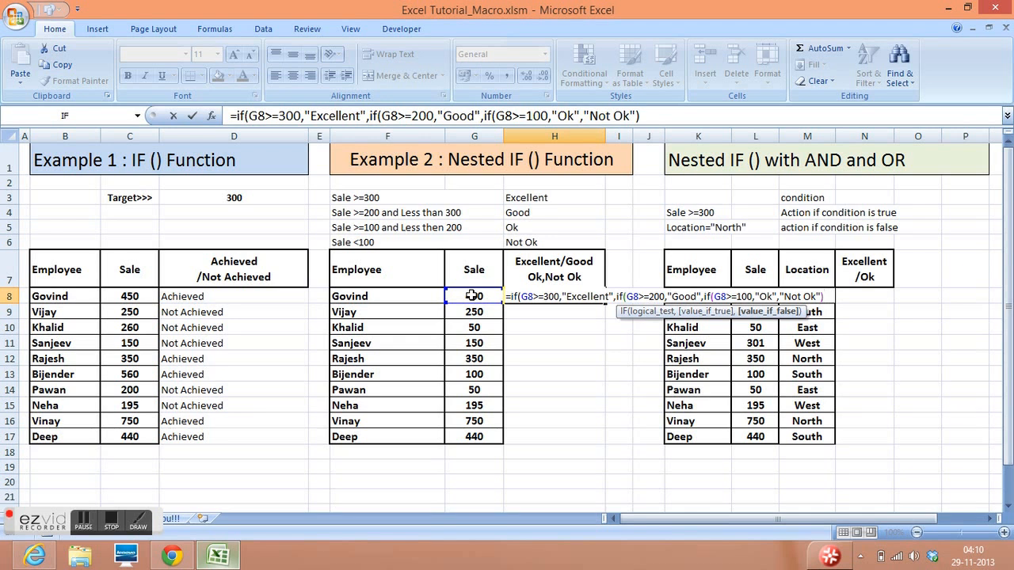
- Complete the H8 formula with "Not Ok" as the final false value and fill it down through H17
text()))
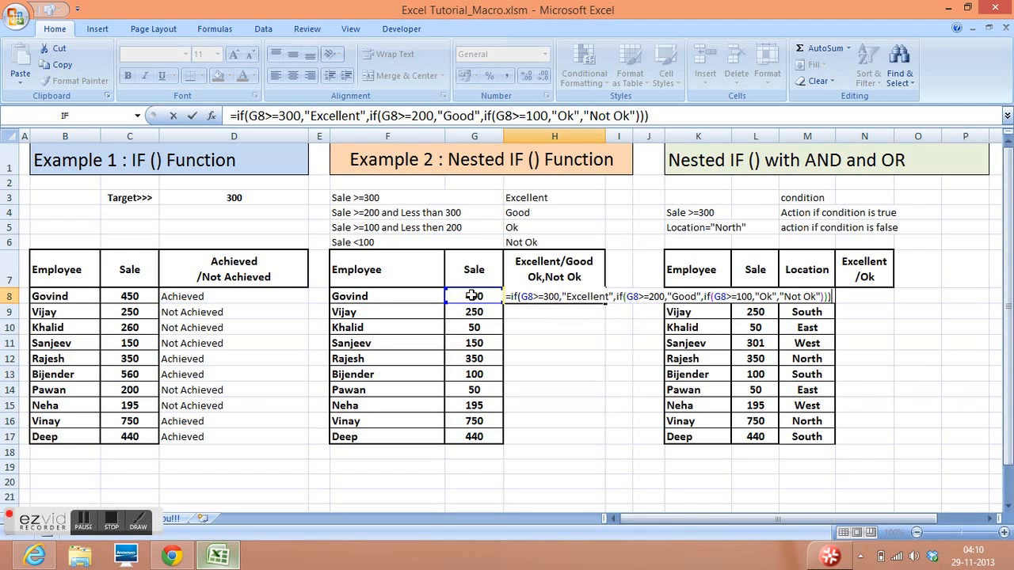
key(Return)
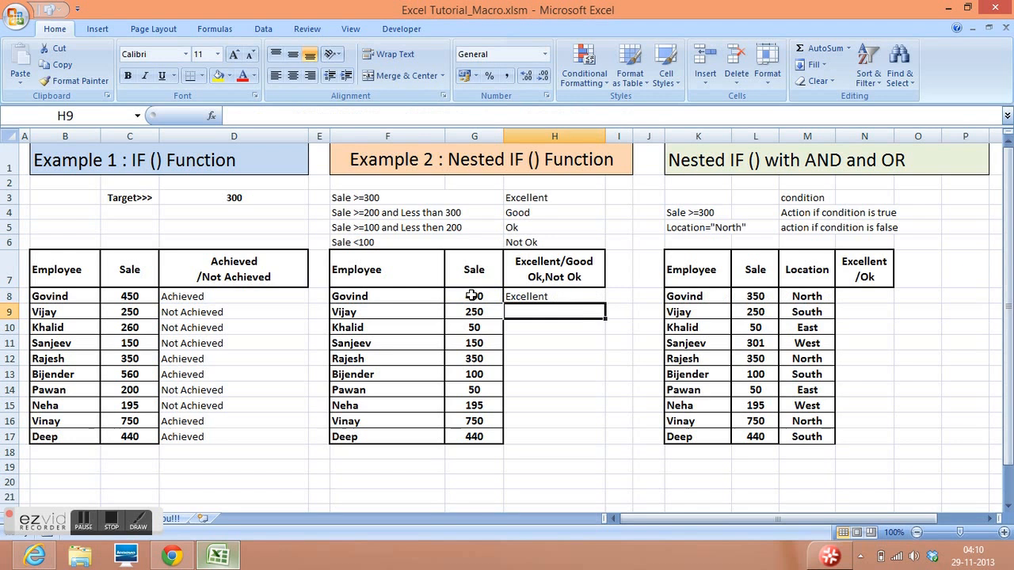
click(533, 295)
drag(597, 303, 612, 444)
- Check the filled ratings and their formulas across several rows of column H
click(541, 296)
click(543, 314)
click(539, 344)
click(541, 361)
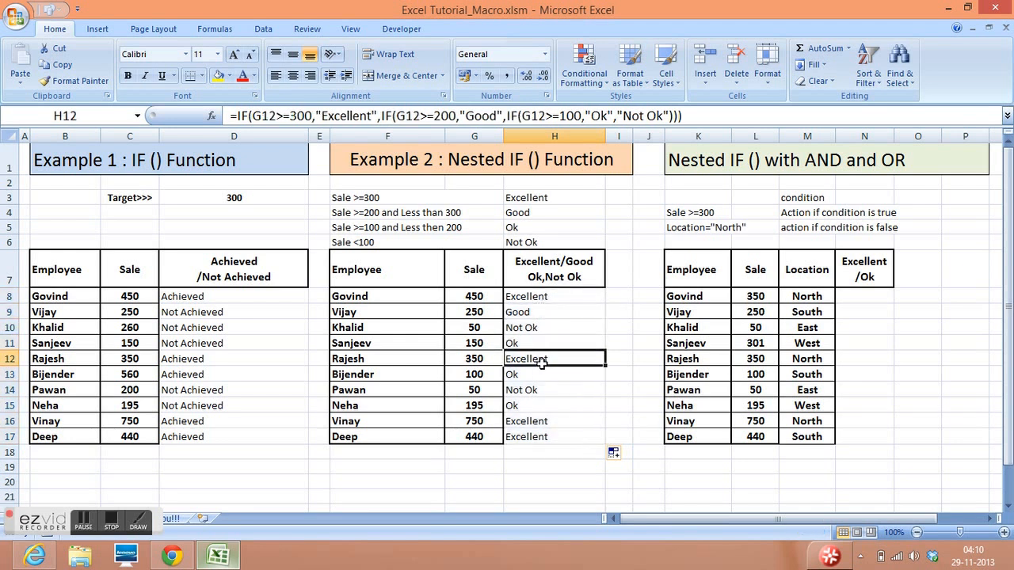
click(542, 404)
click(540, 423)
click(549, 325)
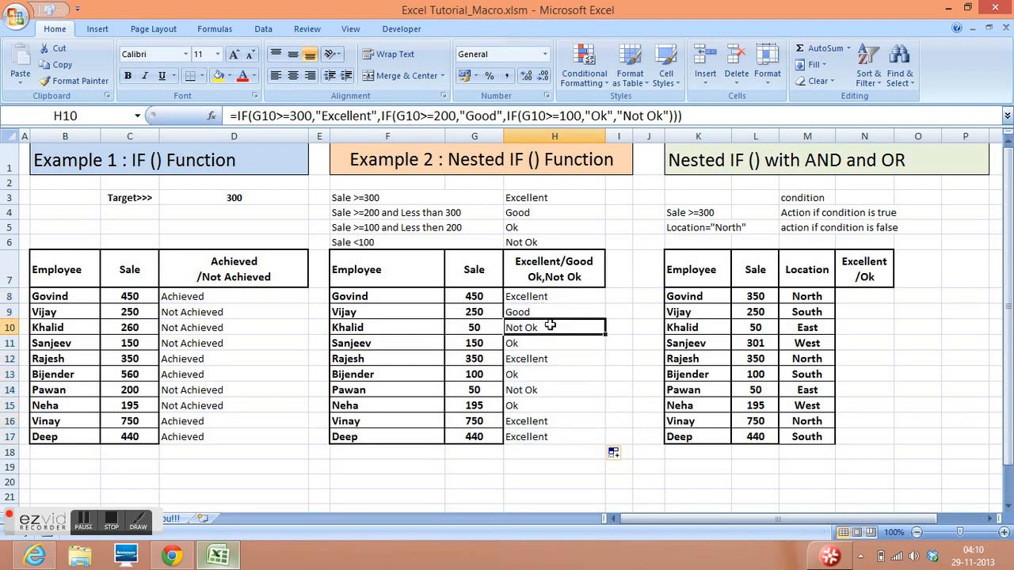
- Examine the AND/OR example's Employee, Sale and Location columns, its result column, and the sale and location criteria in K4 and K5
click(858, 298)
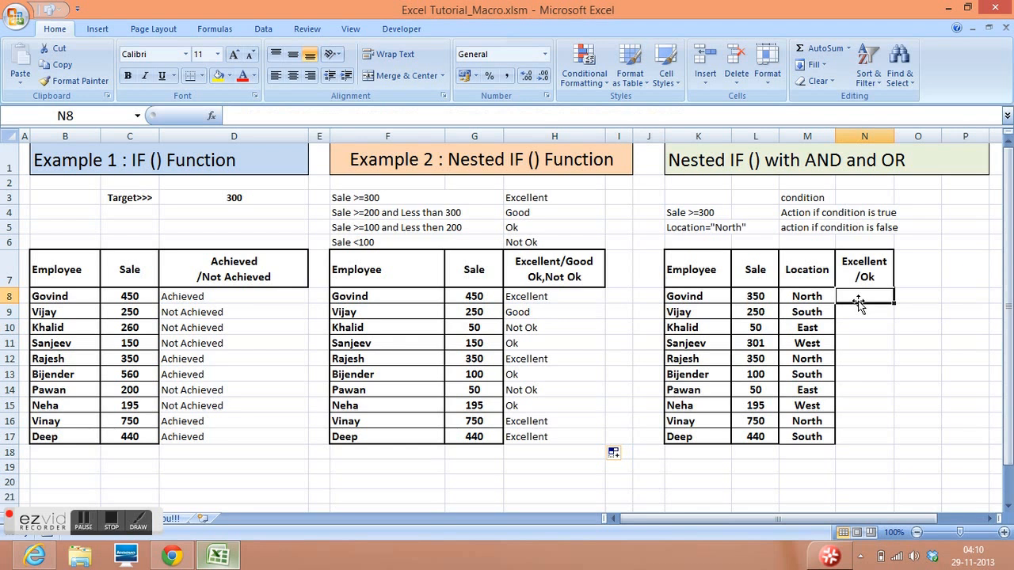
key(Right)
key(Right)
key(Right)
key(Right)
key(Right)
key(Right)
key(Right)
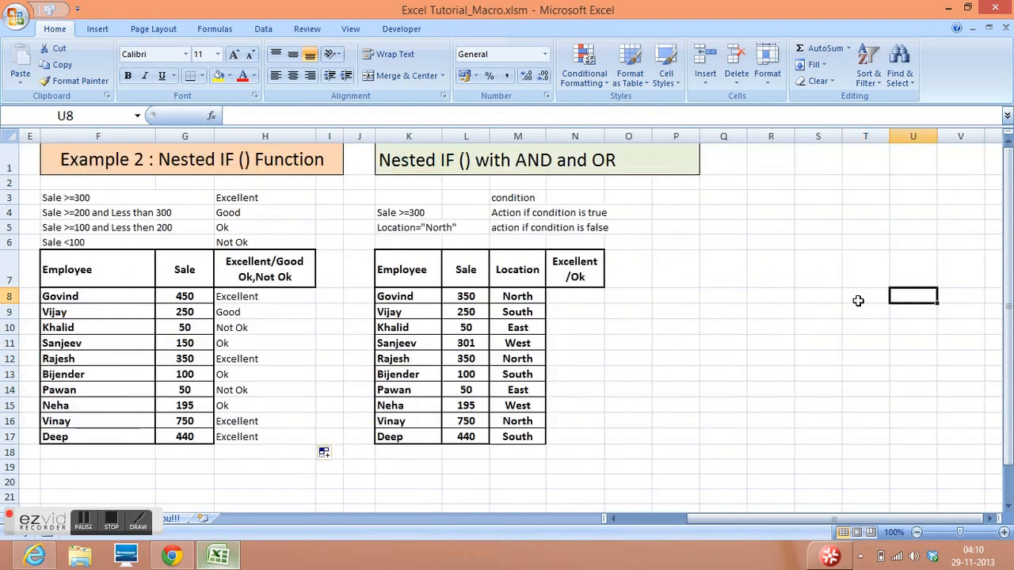
key(Left)
key(Left)
key(Left)
key(Left)
key(Left)
key(Left)
key(Left)
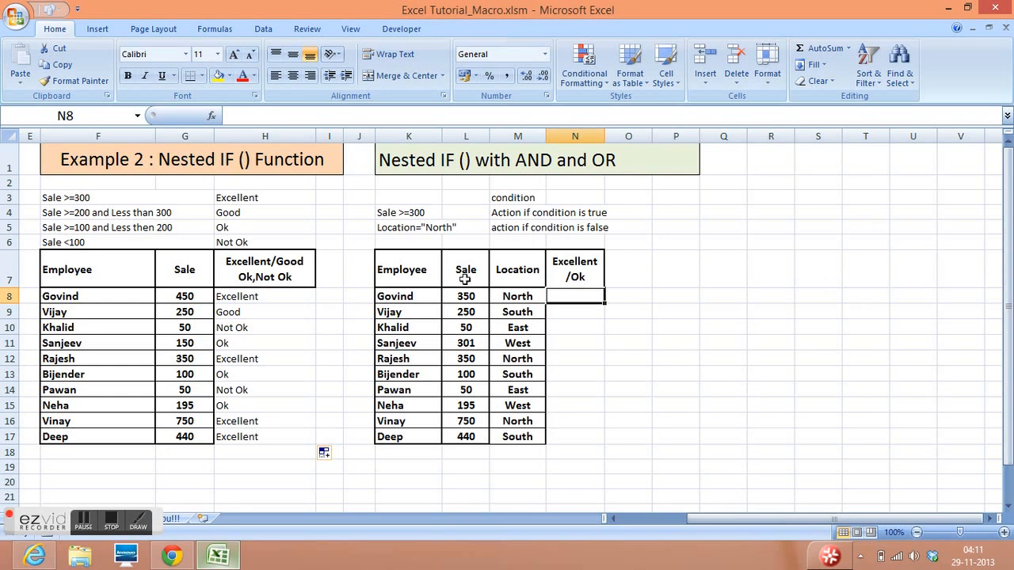
drag(401, 270, 432, 437)
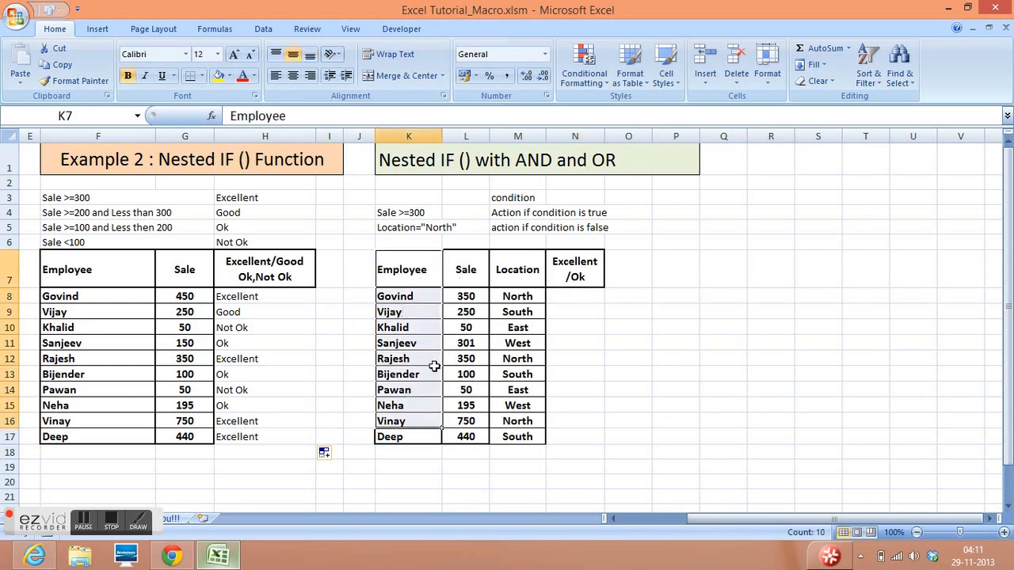
drag(469, 266, 468, 396)
drag(518, 270, 518, 408)
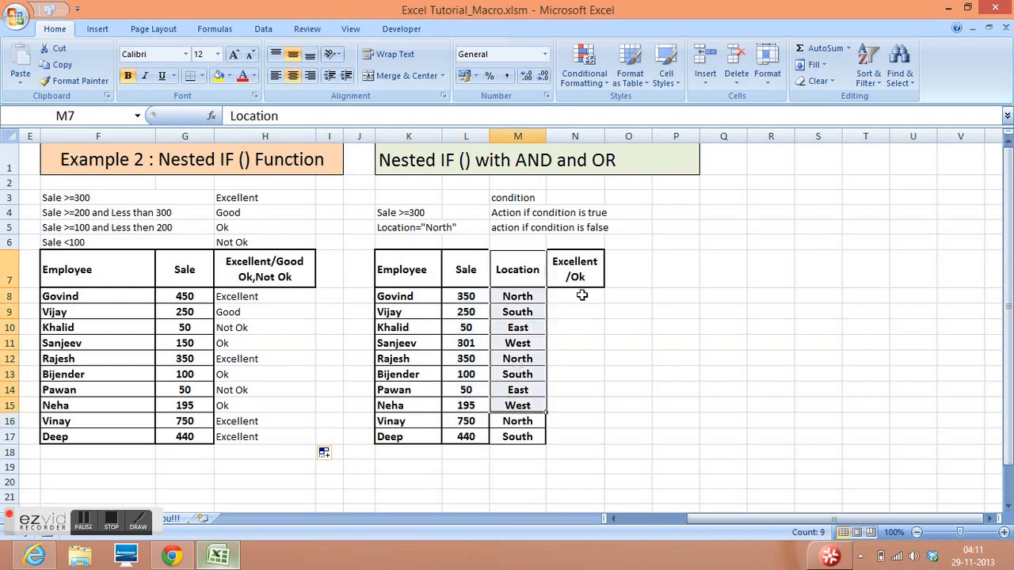
click(581, 295)
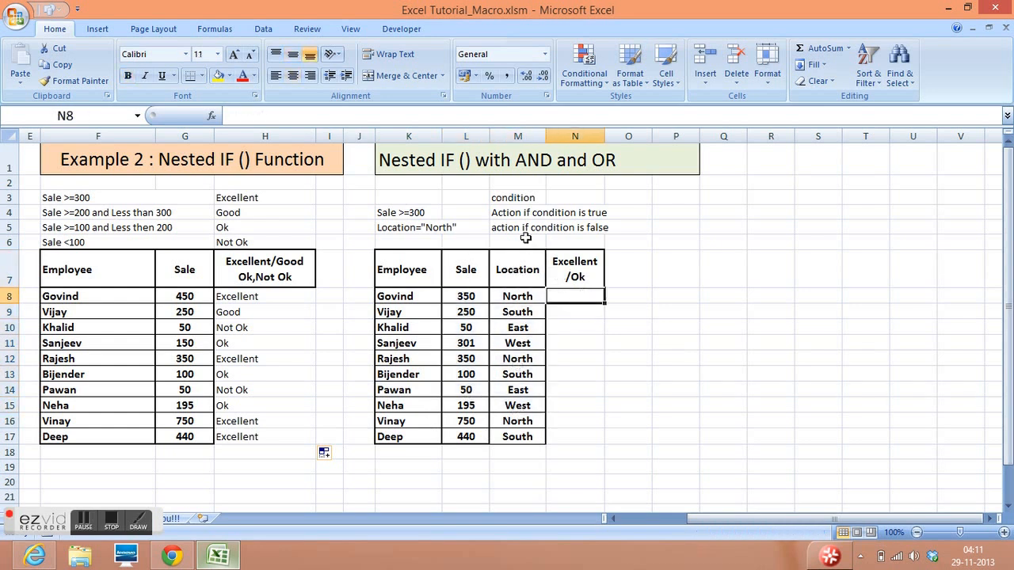
click(425, 215)
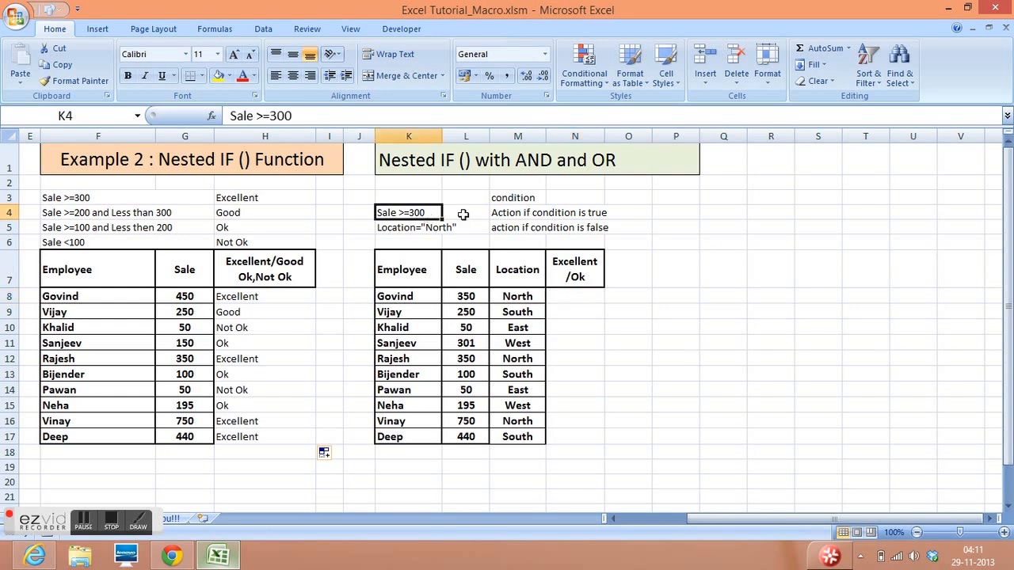
click(422, 229)
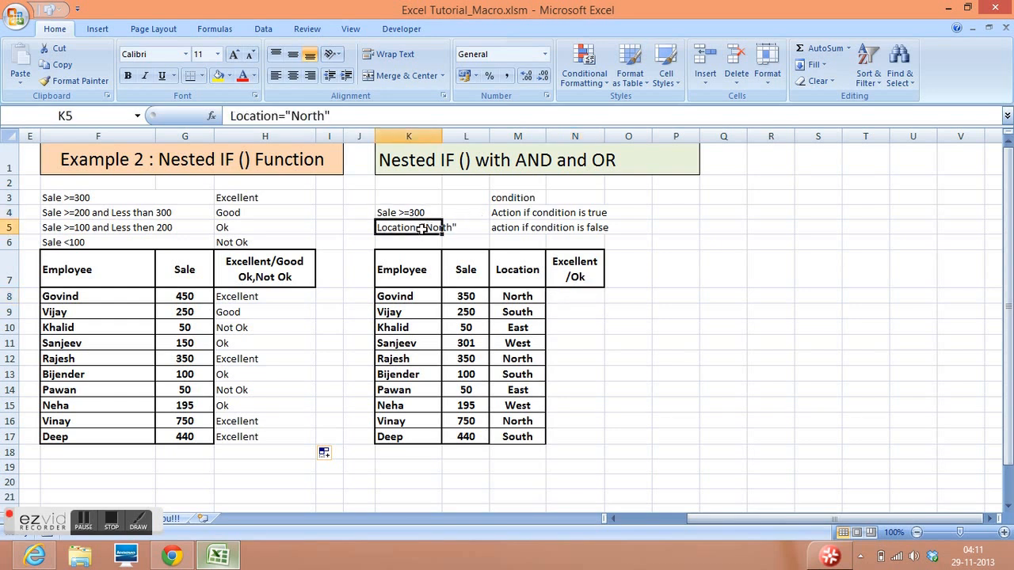
click(573, 297)
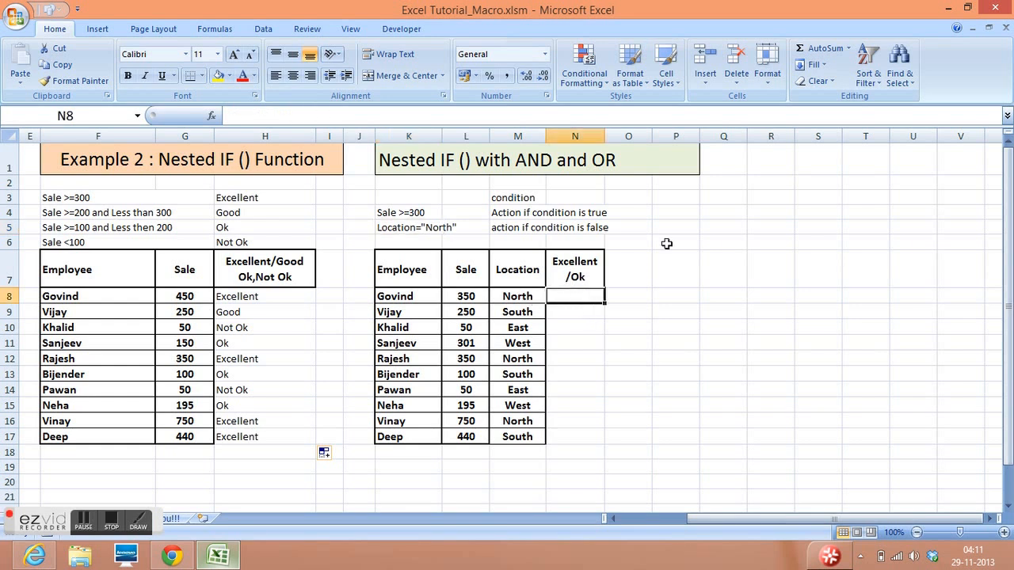
- Enter the note "if location is North and sale is >=300" in P4
click(691, 212)
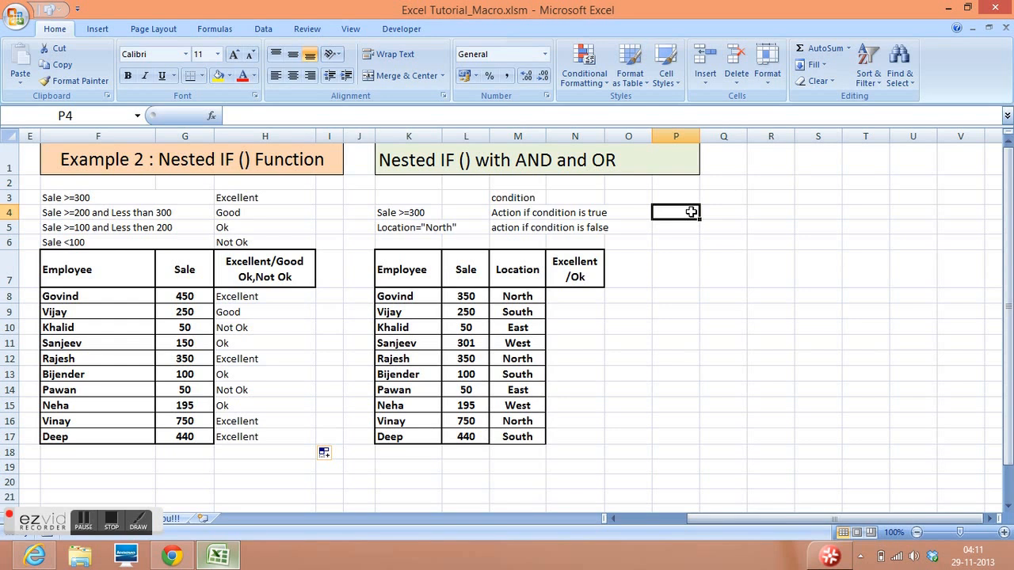
text(if)
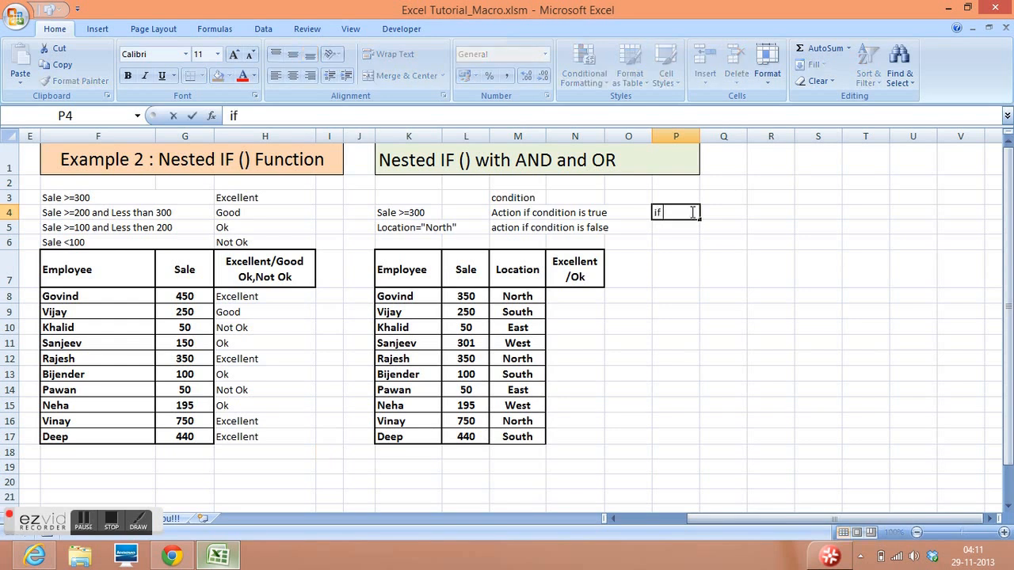
text( location is )
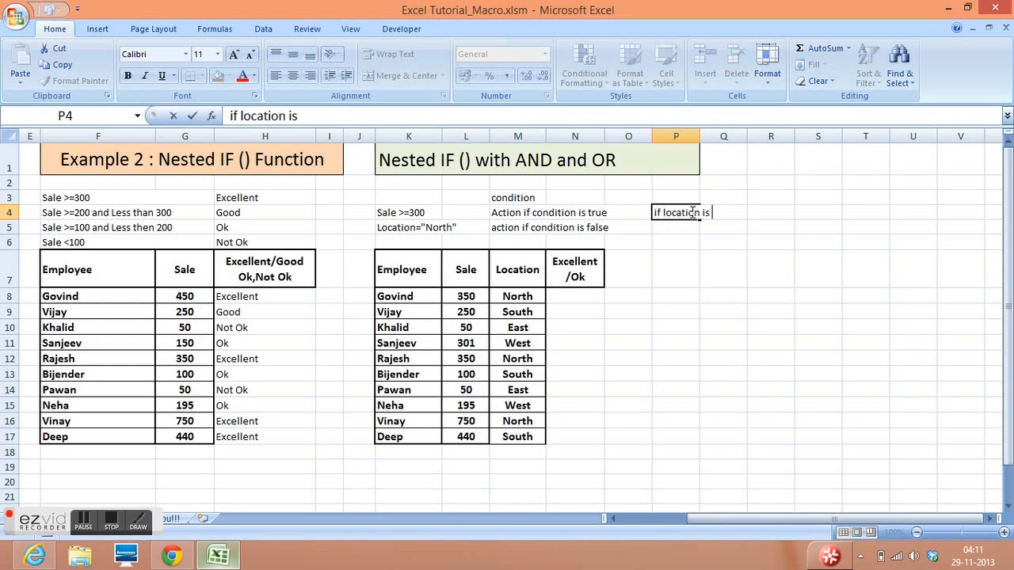
text(North and sa)
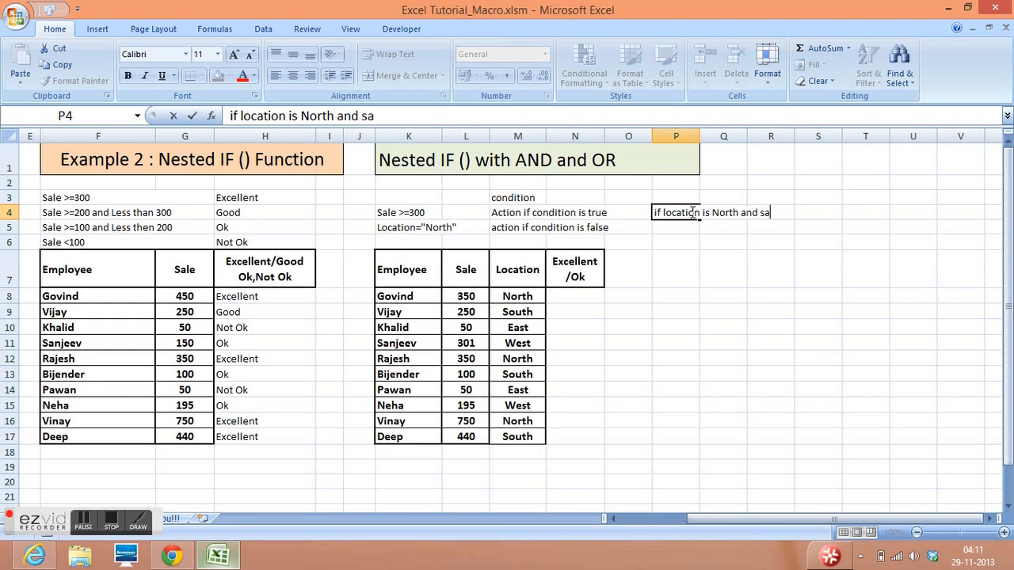
text(le is >=300)
key(Return)
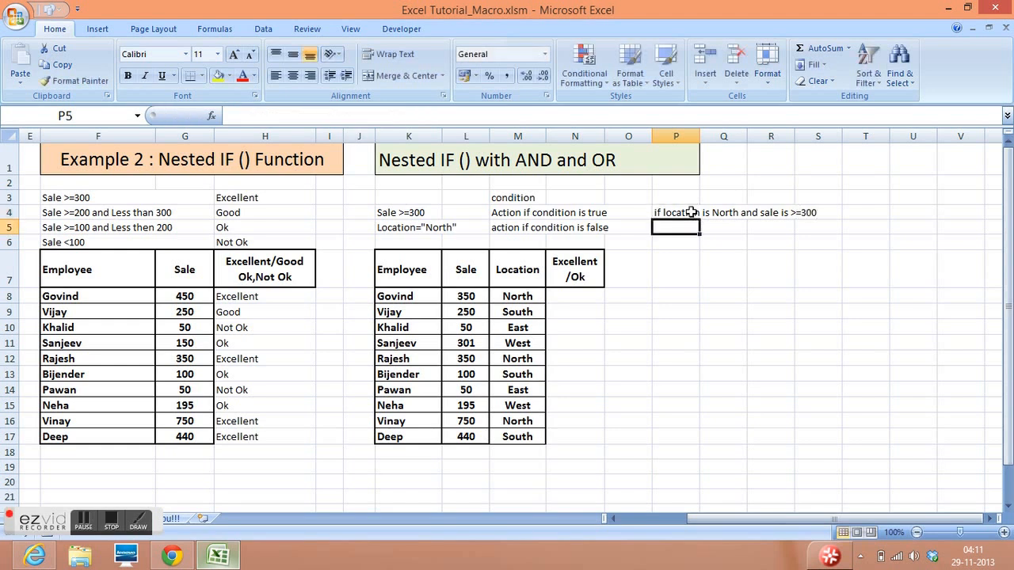
- Enter the note "two conditions with two columns" in P5
text(two)
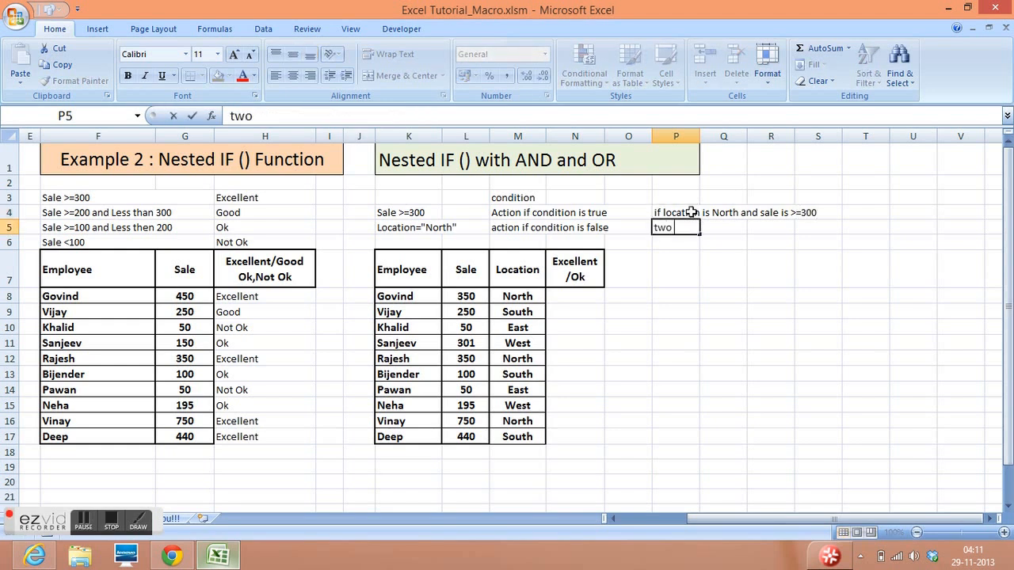
text( condition)
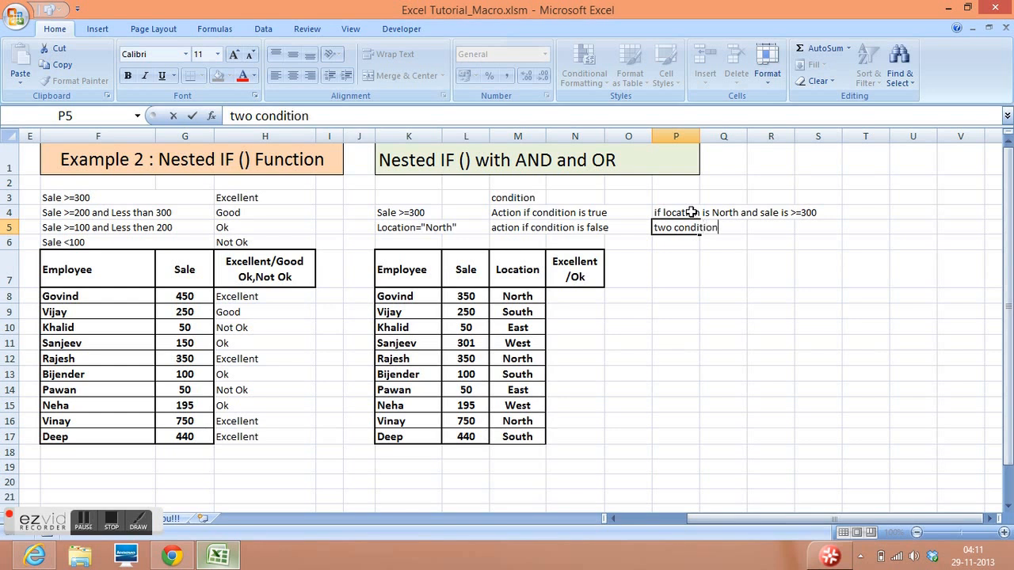
text(s with two columns)
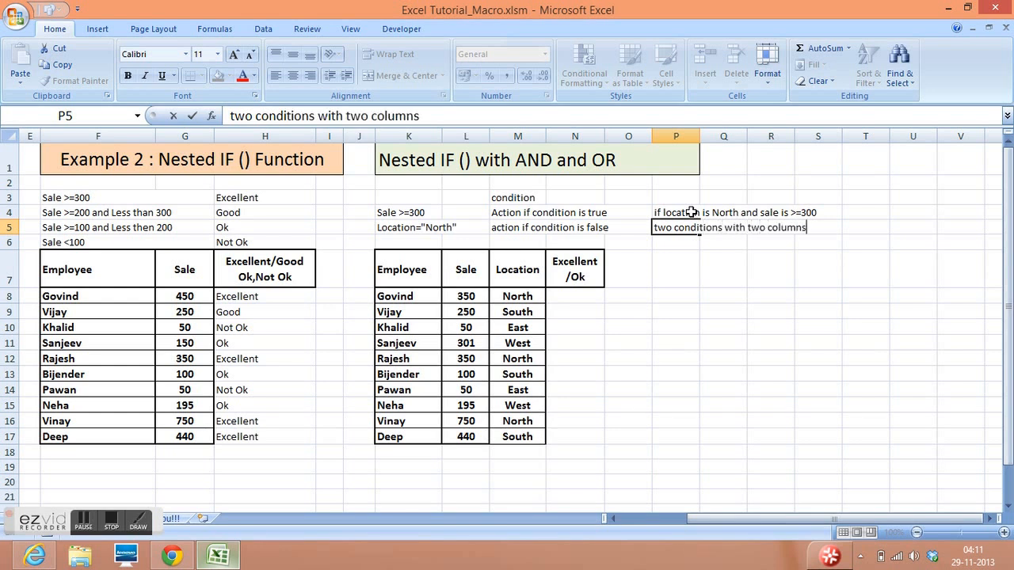
key(Return)
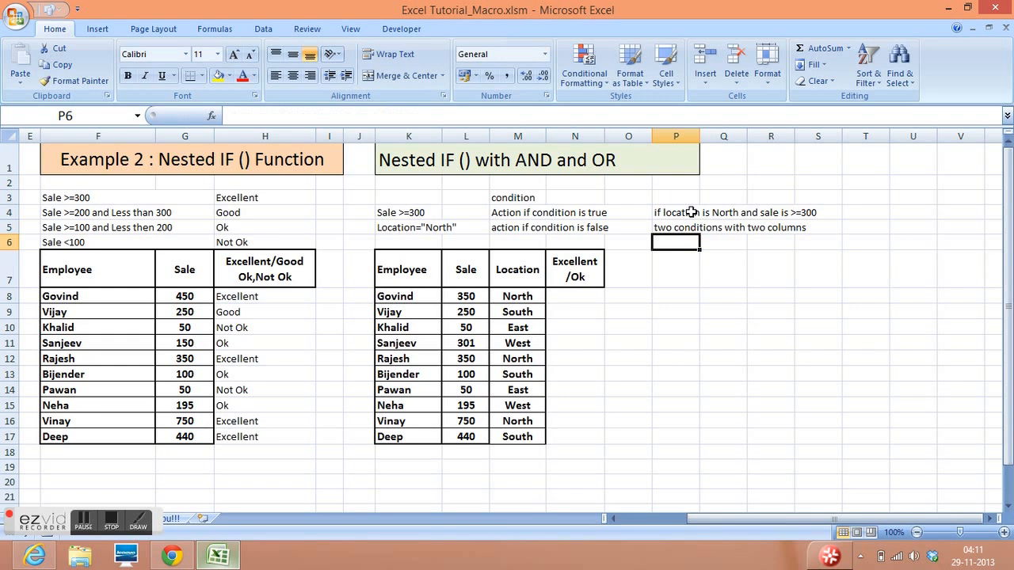
- Begin the note in P6 with "both are true....then result should be"
text(both)
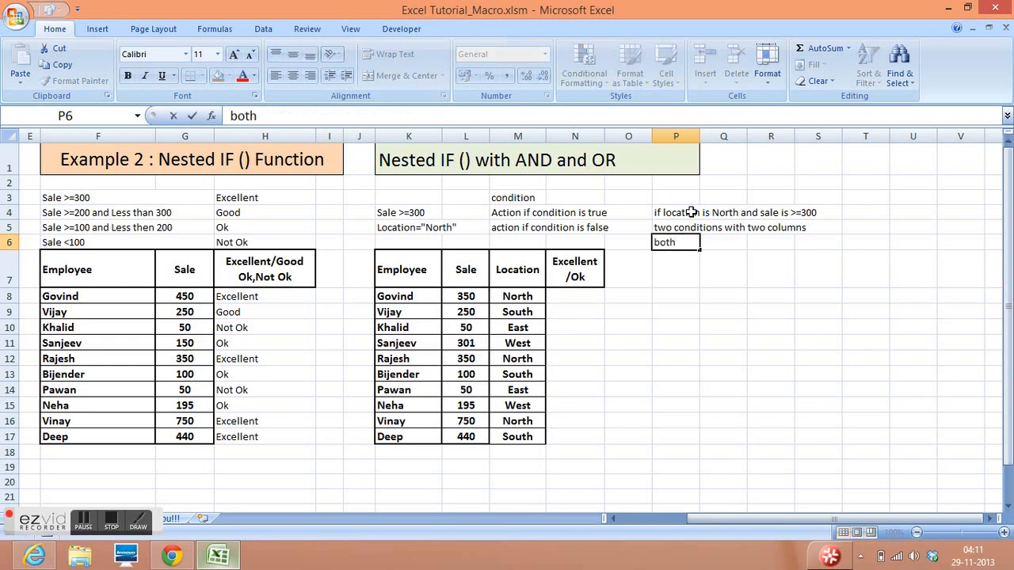
text( aretru)
key(BackSpace)
key(BackSpace)
key(BackSpace)
text(true....then result should be )
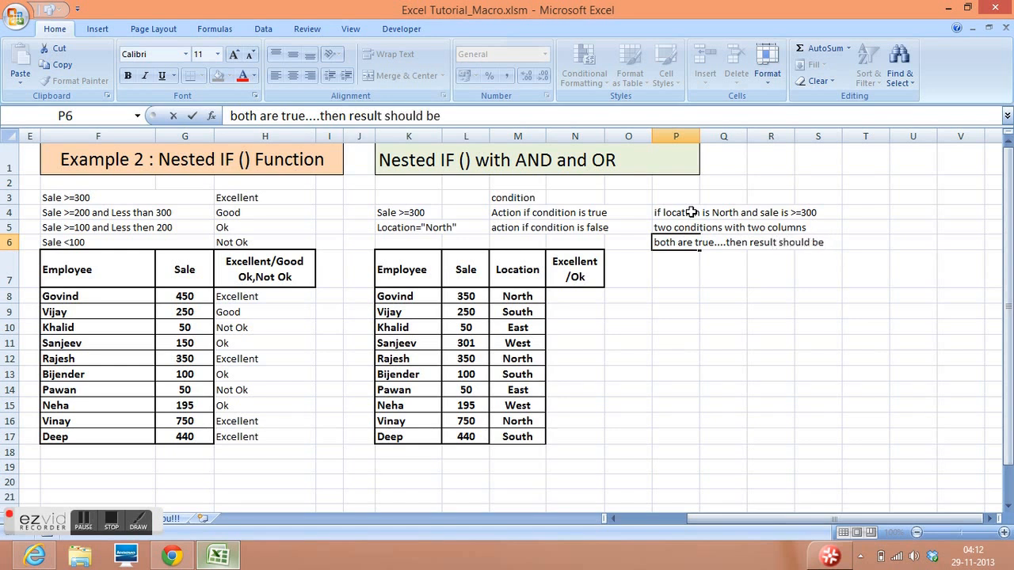
text(occurred as p)
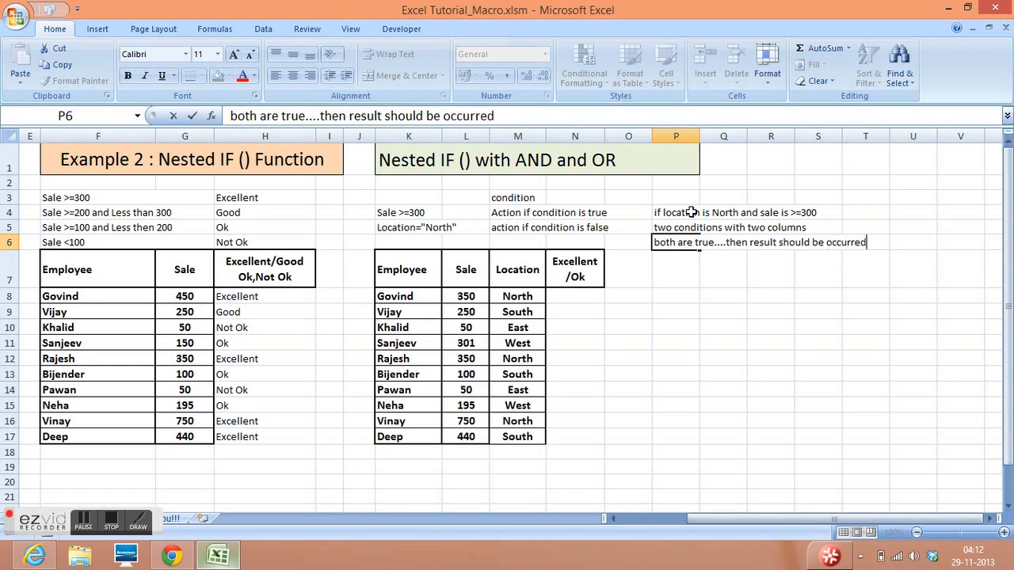
- Complete the P6 note with "occurred accordingly" and enter it
key(BackSpace)
key(BackSpace)
key(BackSpace)
text(ccordingly)
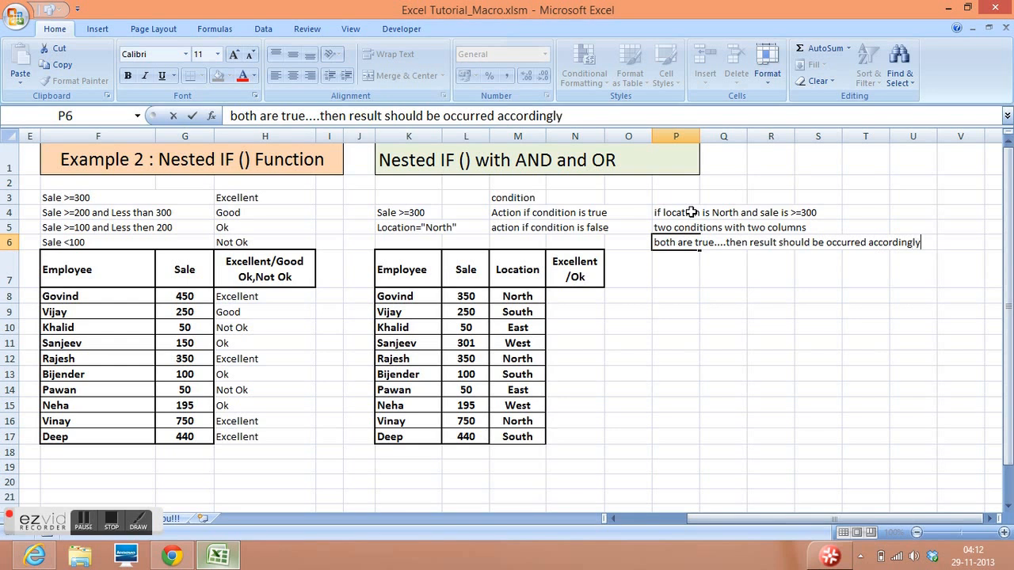
key(Return)
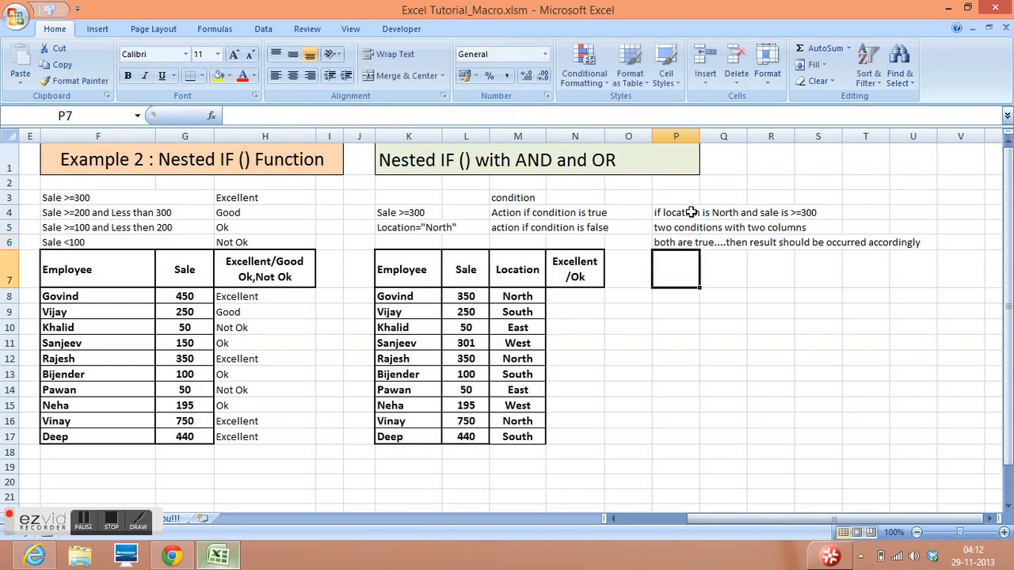
click(678, 242)
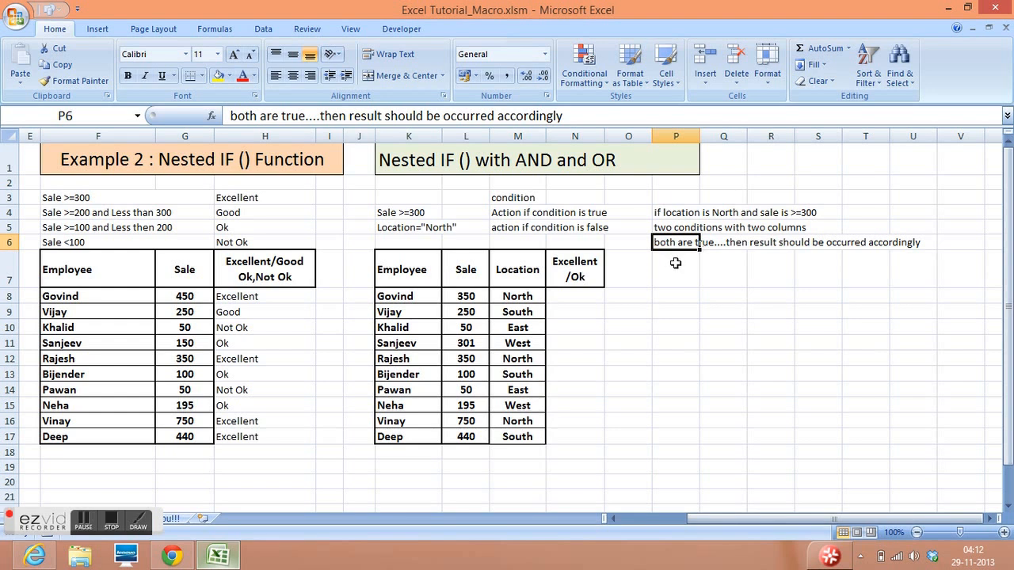
click(676, 263)
- Start an IF formula in N8 with a nested AND whose first condition is L8>=300
click(570, 298)
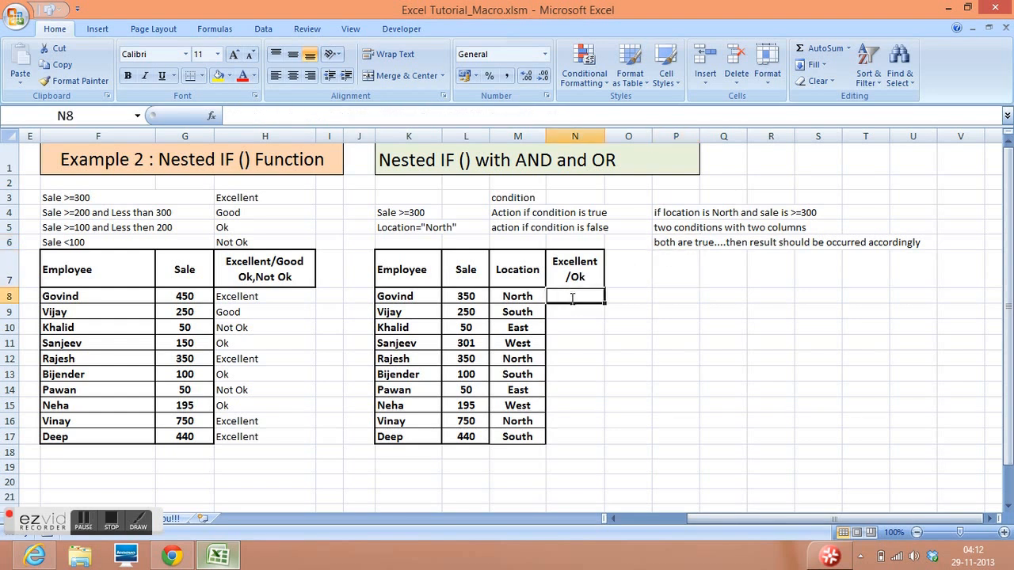
text(=if)
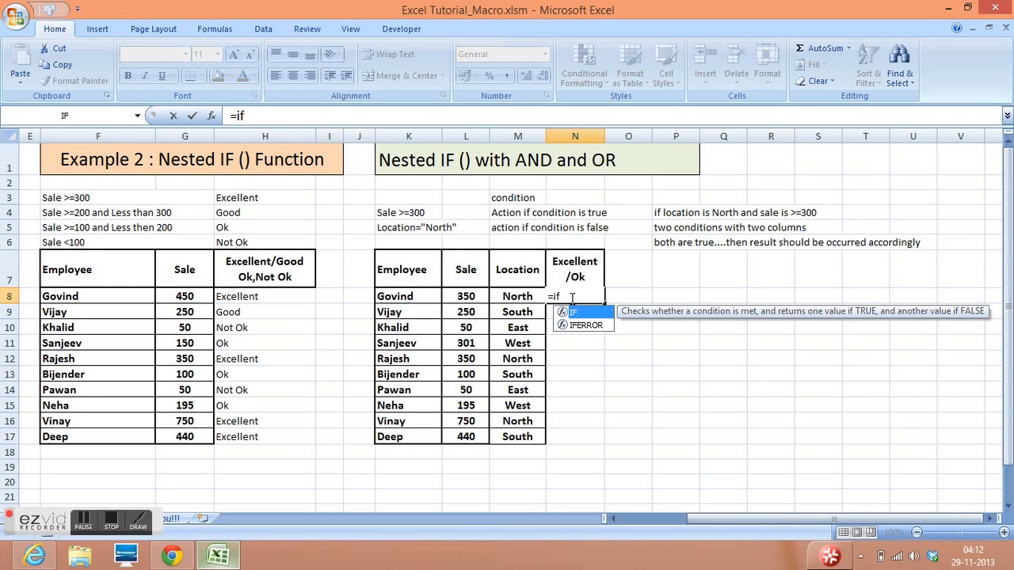
text(()
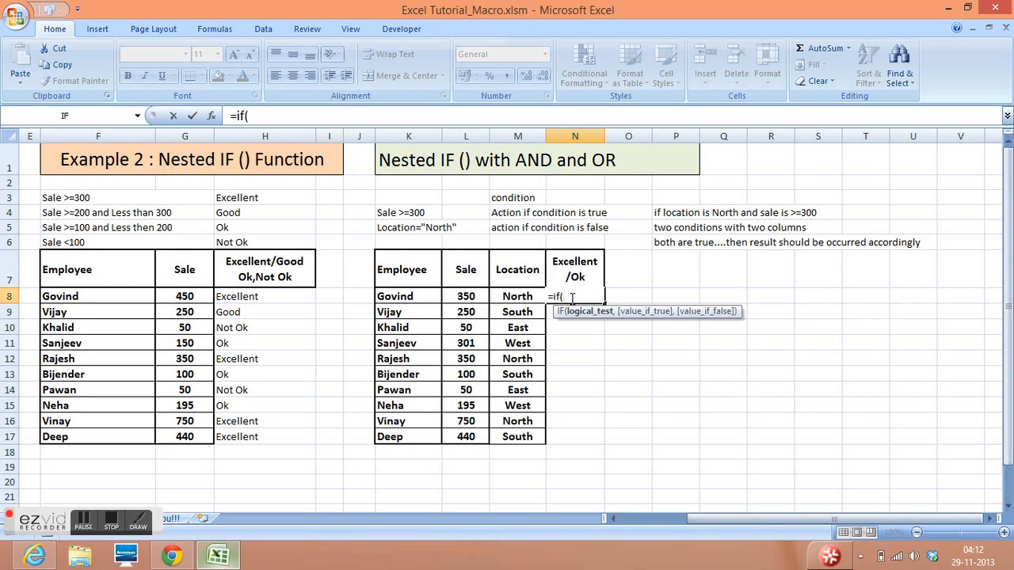
text(and)
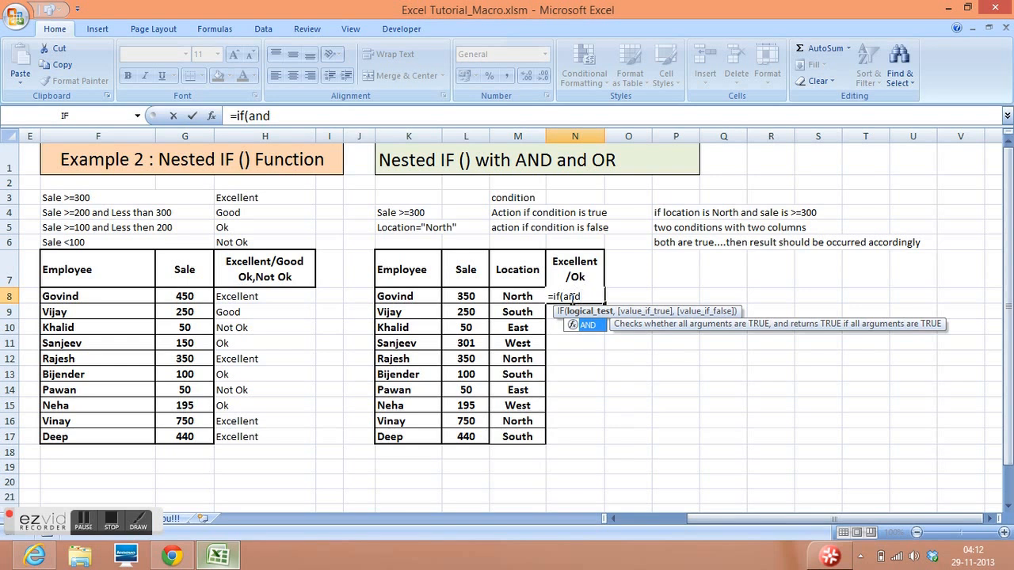
text(()
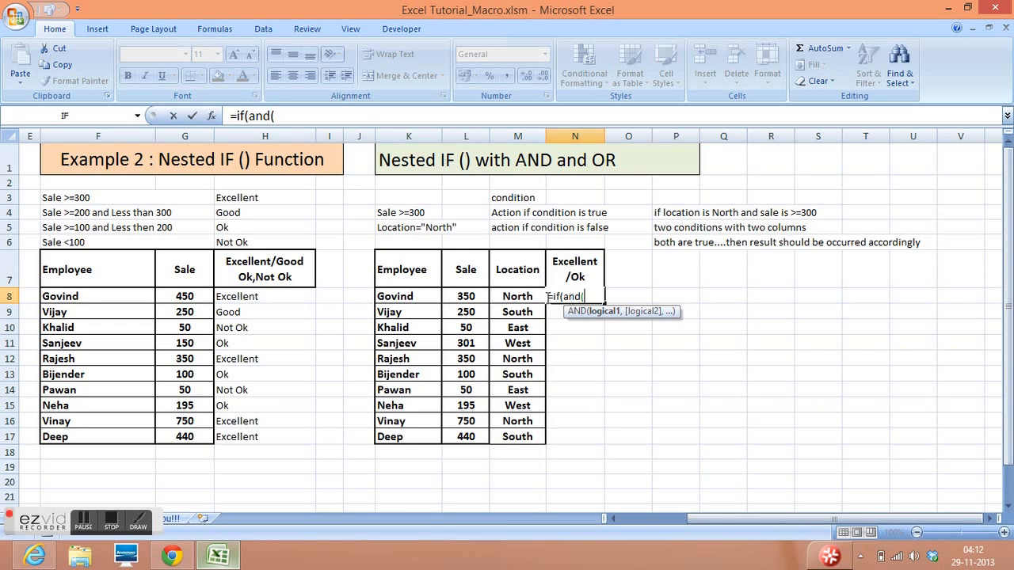
click(465, 299)
text(>=300)
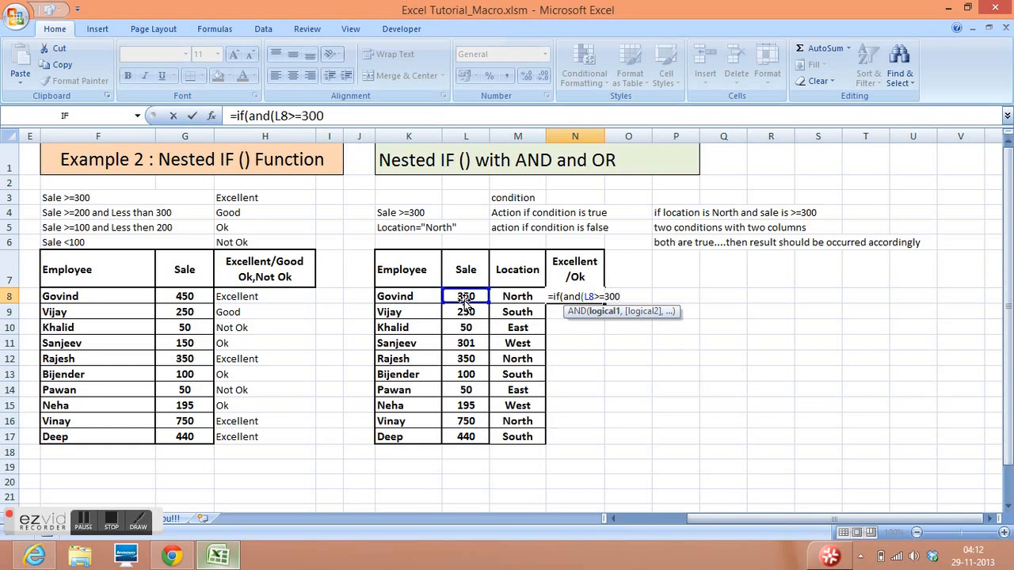
text(,)
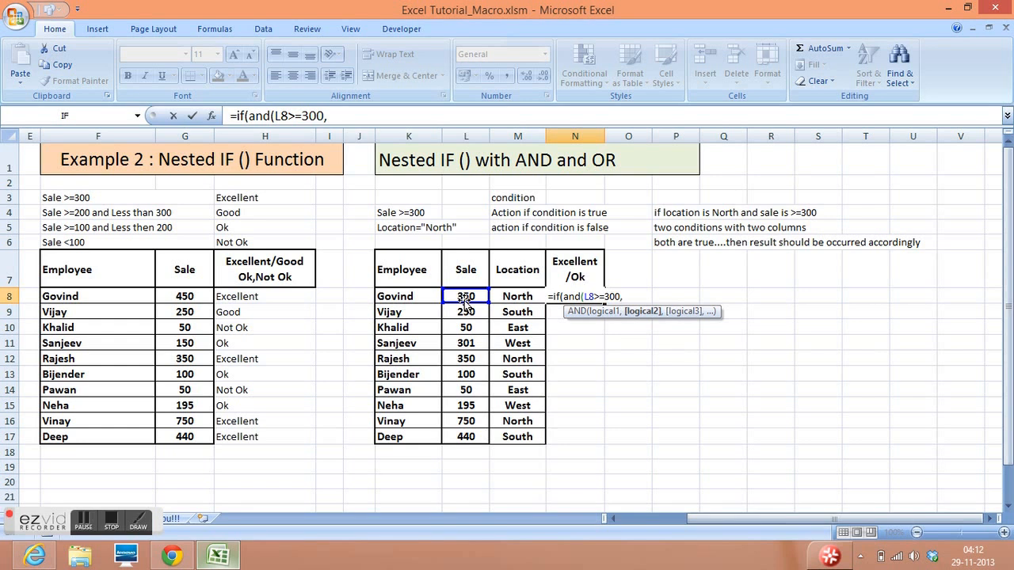
- Add M8="North" as the second AND condition in the N8 formula and close the AND
click(511, 295)
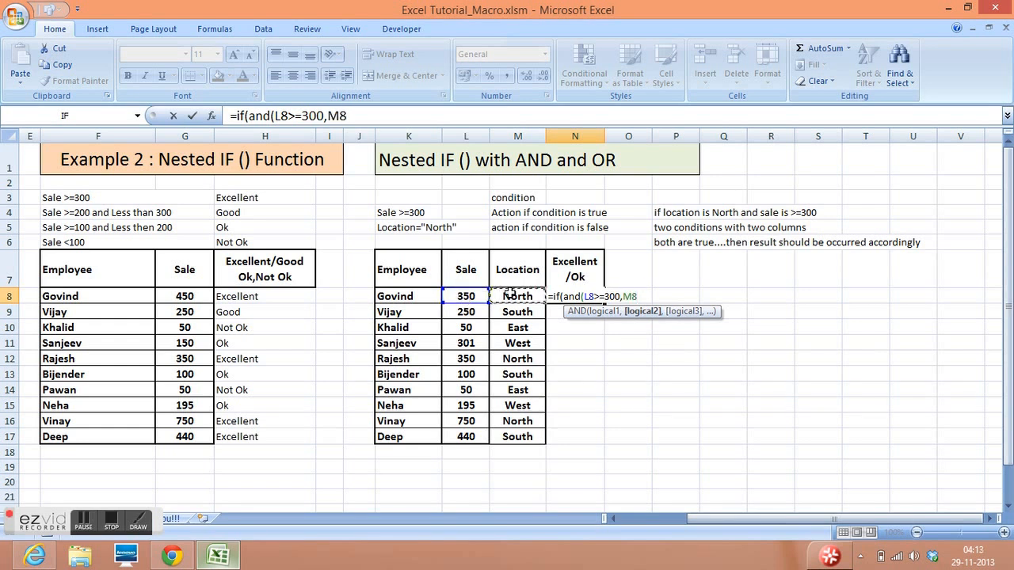
text(="North")
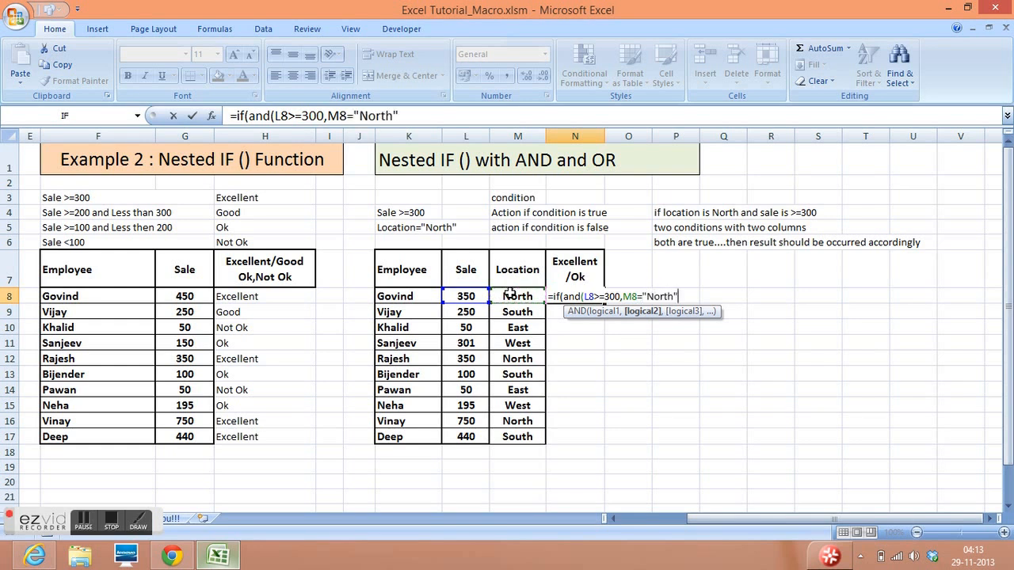
text())
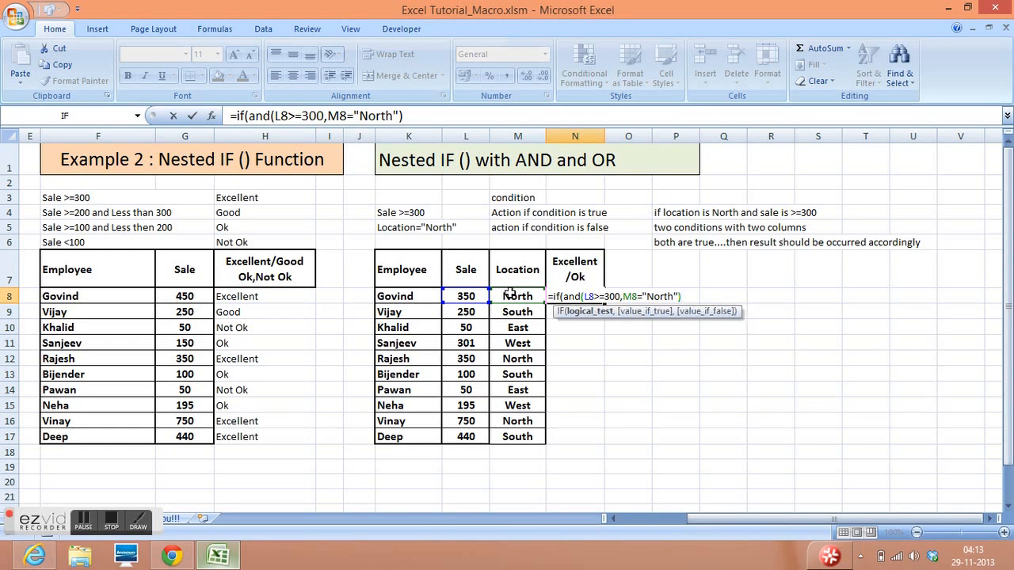
text(,)
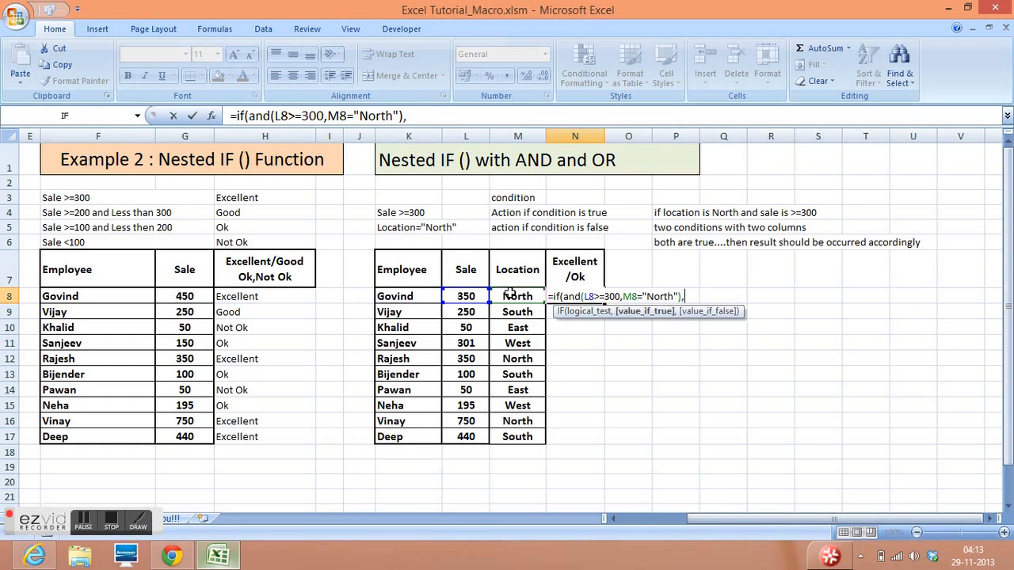
text("Excellent)
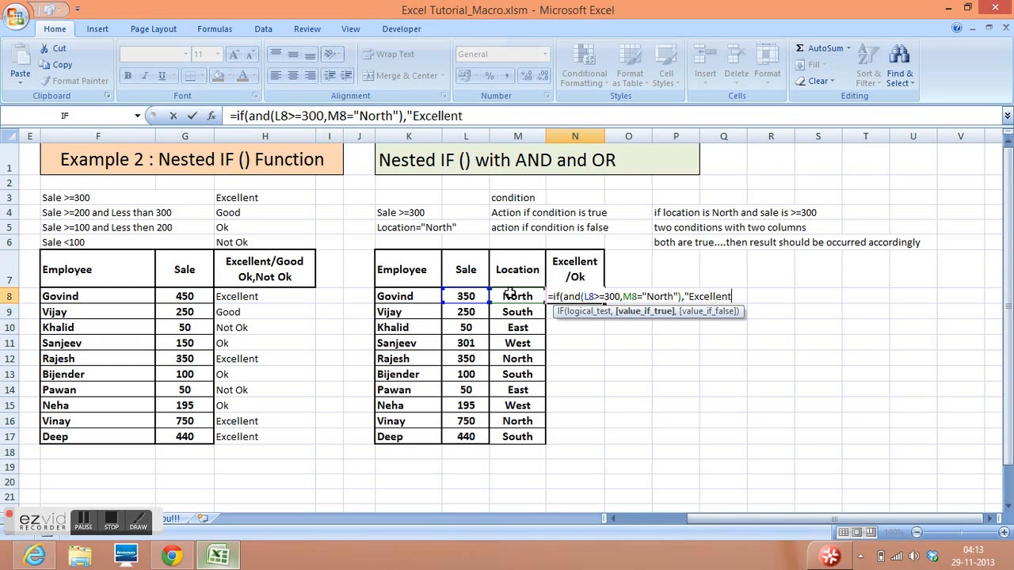
text(",)
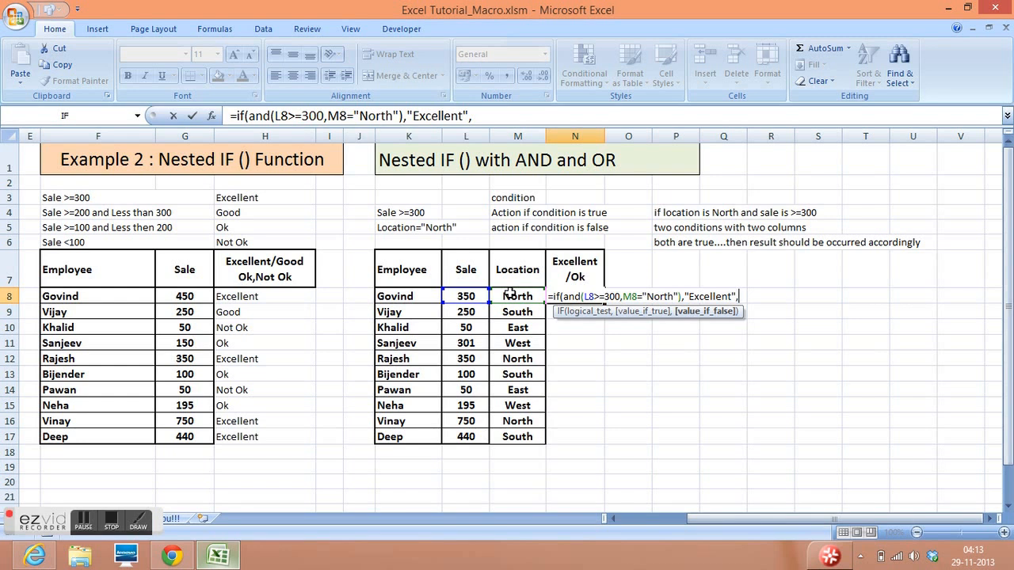
text("Ok"))
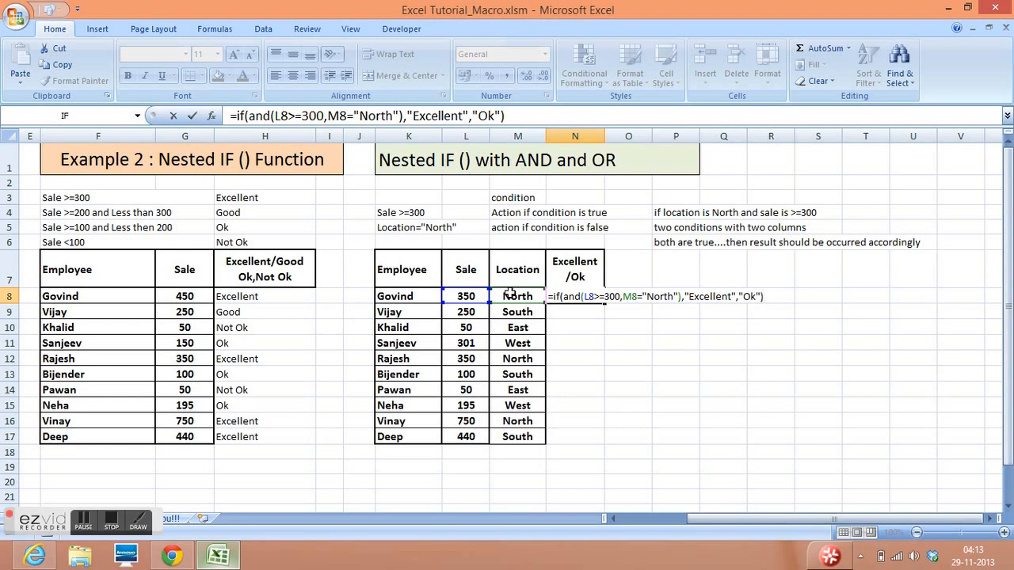
- Finish the N8 formula with "Excellent" as the true value and "Ok" as the false value
key(Return)
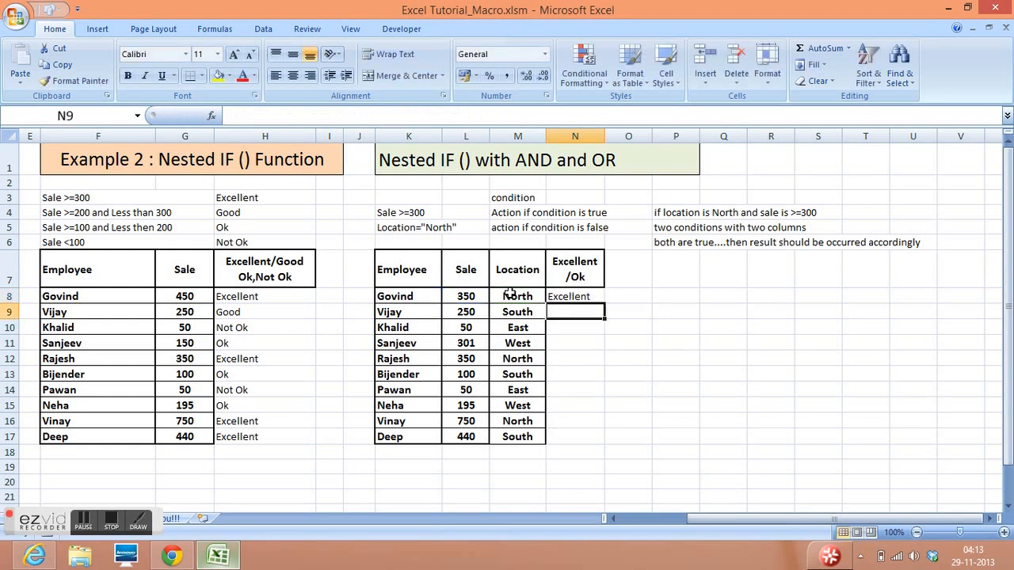
- Fill the N8 formula down through N17
click(567, 295)
drag(603, 304, 603, 438)
click(701, 318)
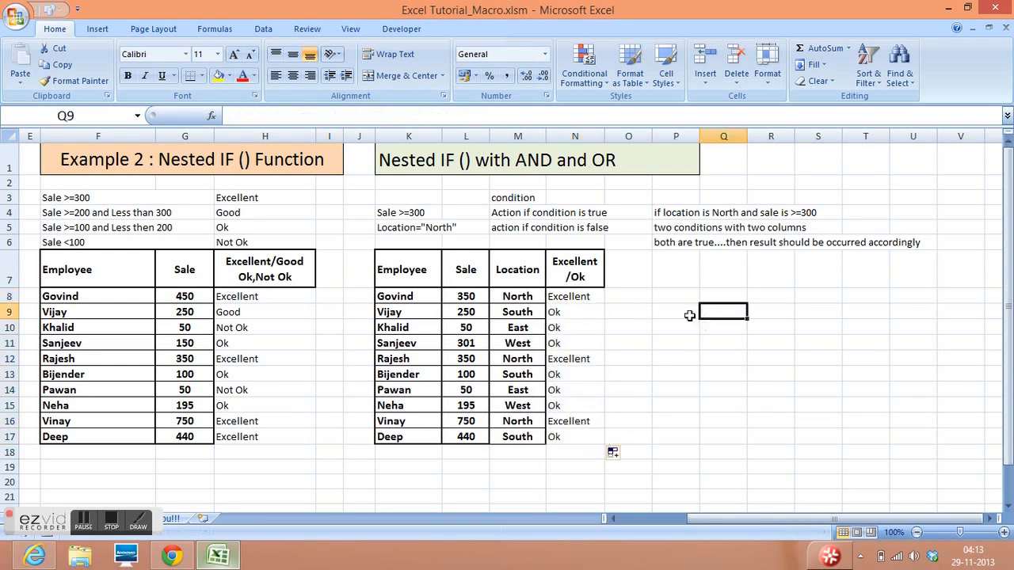
- Widen column P and start an IF formula with a nested AND in P8
click(670, 296)
drag(702, 130, 943, 132)
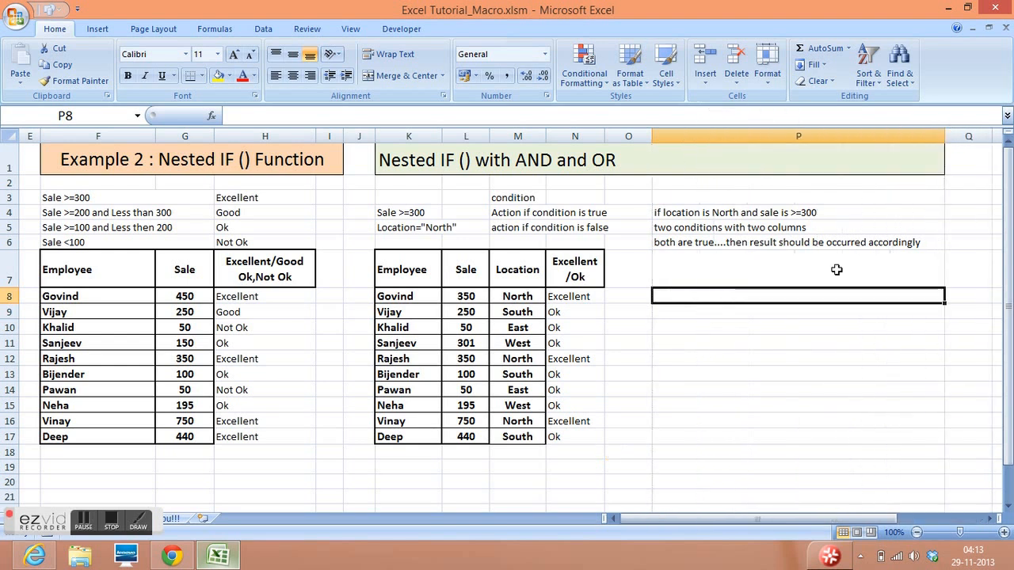
text(=if)
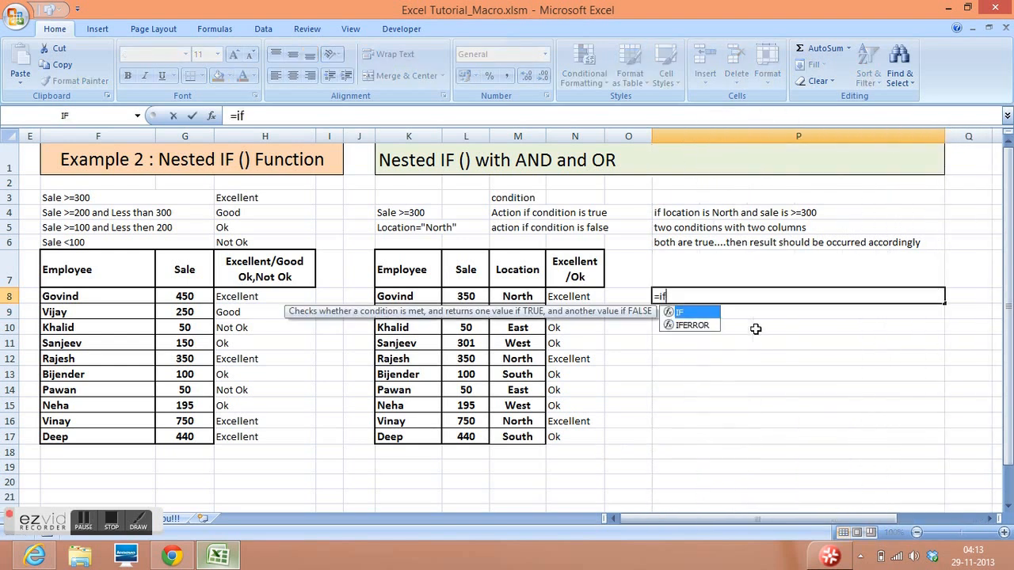
text(()
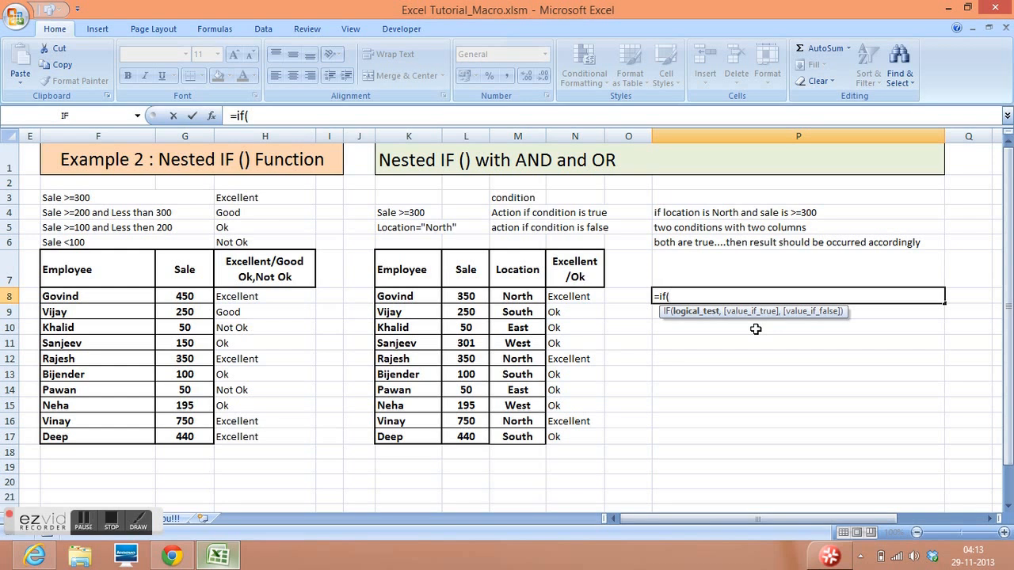
text(lo)
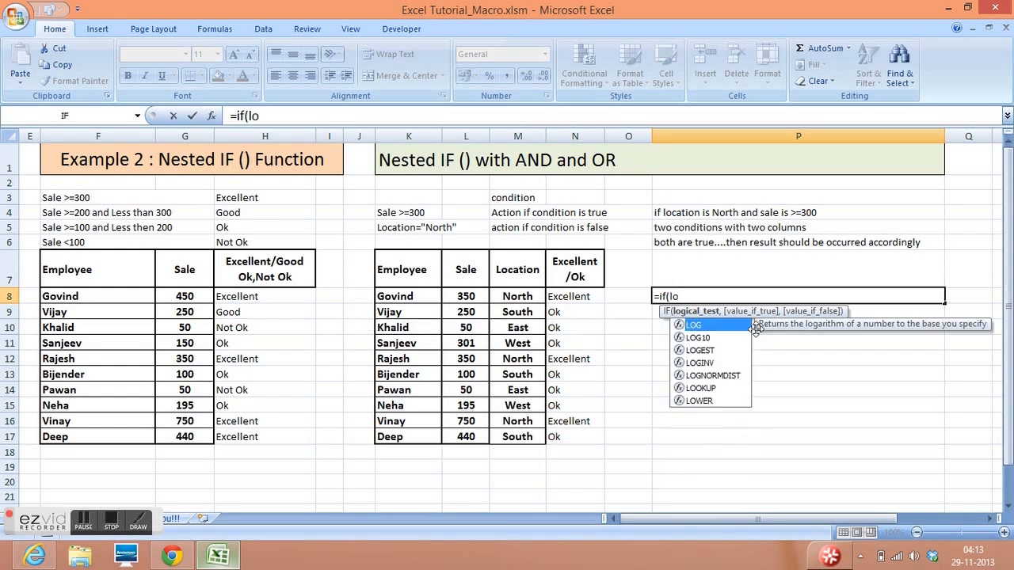
key(BackSpace)
text(a)
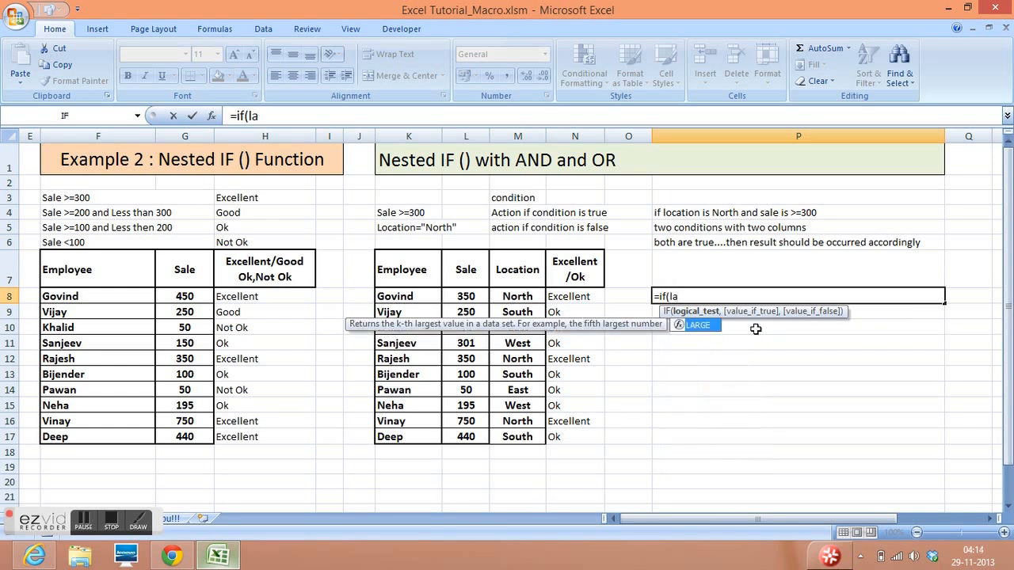
key(BackSpace)
key(BackSpace)
text(and)
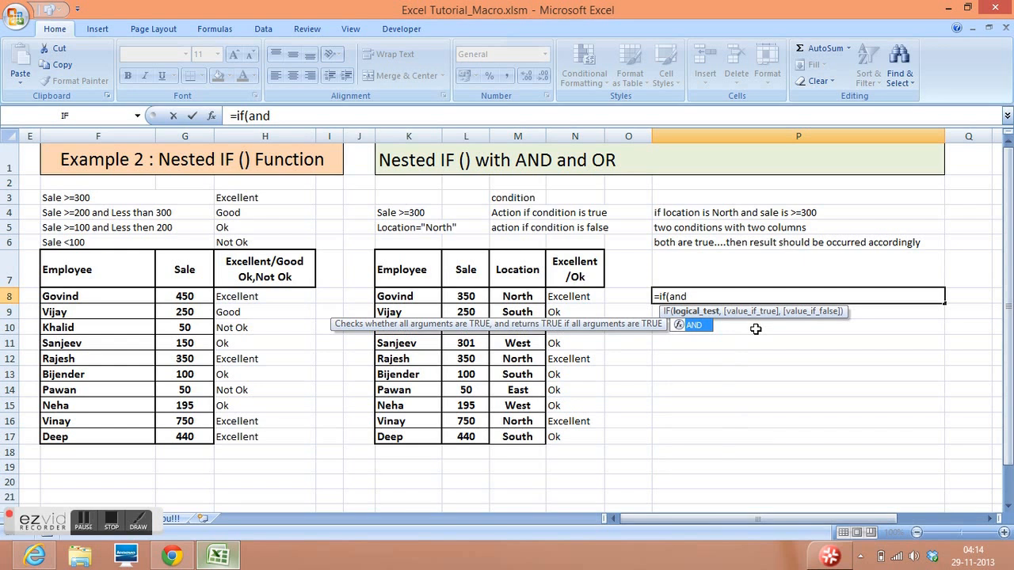
text((condition1, )
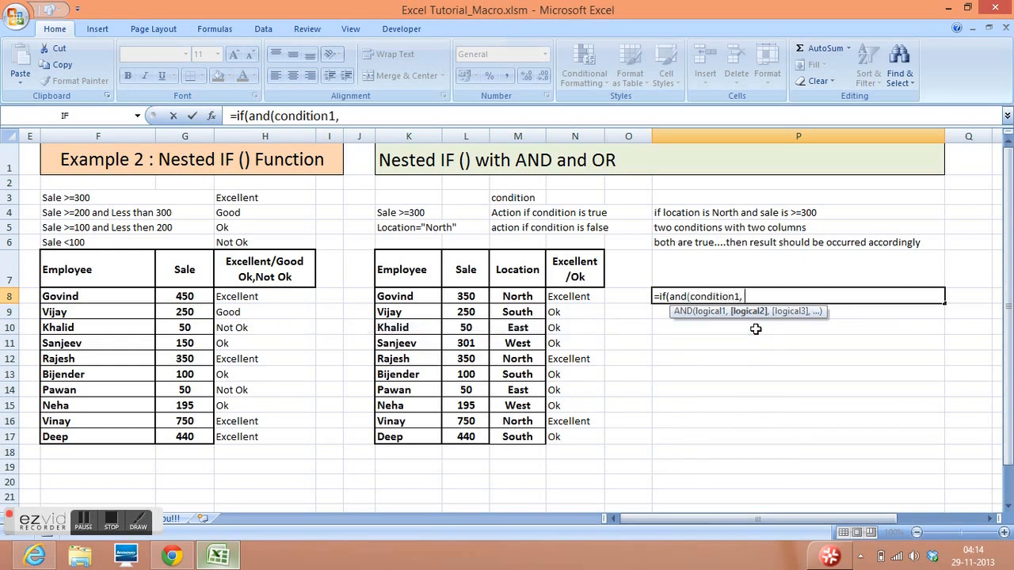
text(condition)
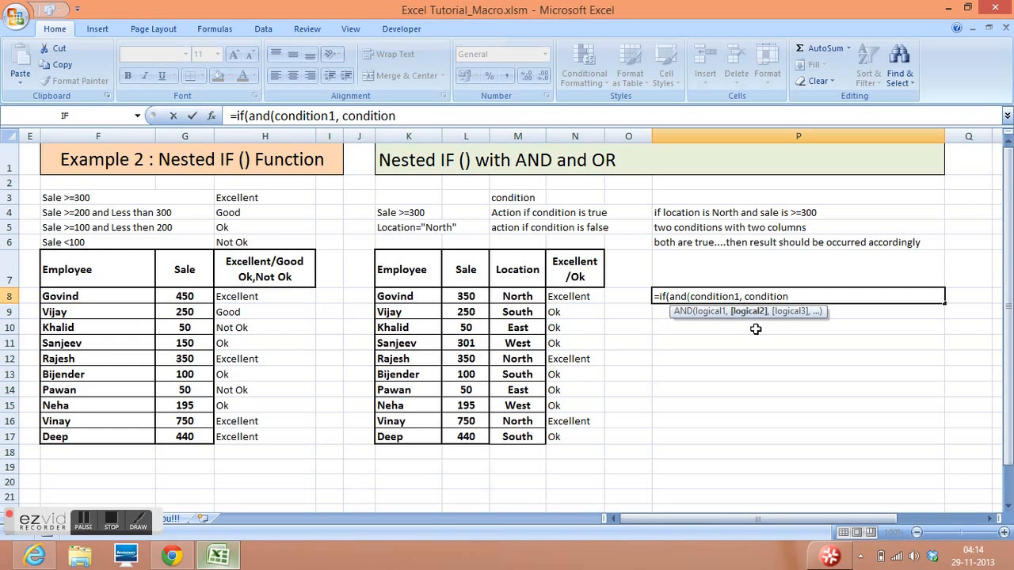
text(2, cond)
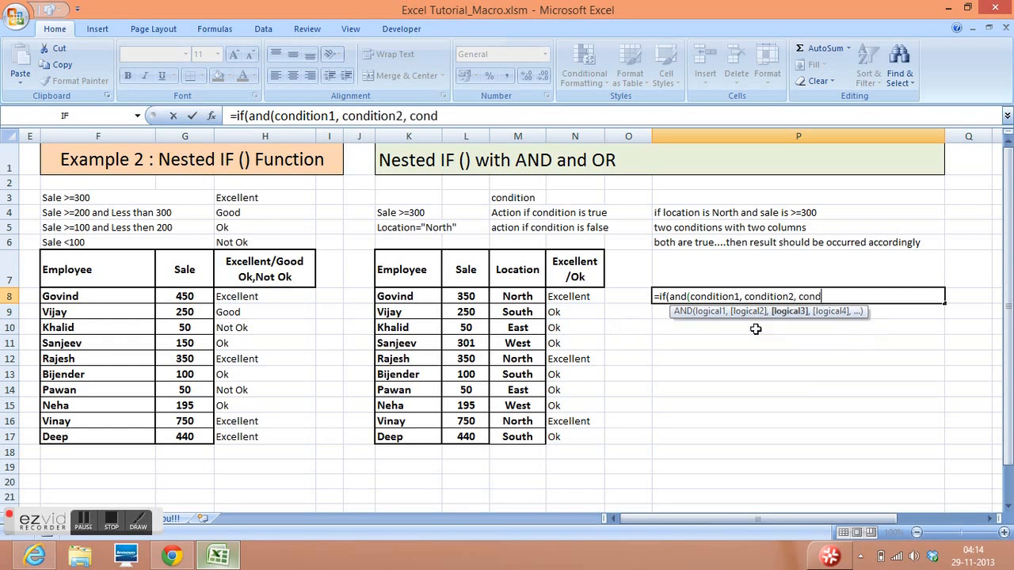
text(ition3.....),)
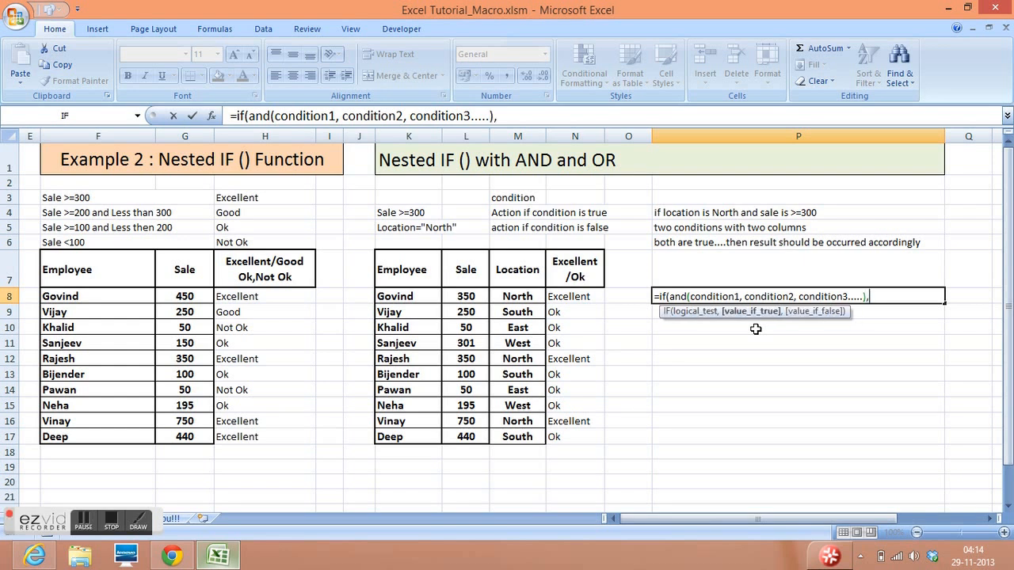
text("what i)
- Enter "value if condition is true" as the true value of the P8 formula
key(BackSpace)
key(BackSpace)
key(BackSpace)
key(BackSpace)
key(BackSpace)
key(BackSpace)
text(value is)
key(BackSpace)
key(BackSpace)
text(if )
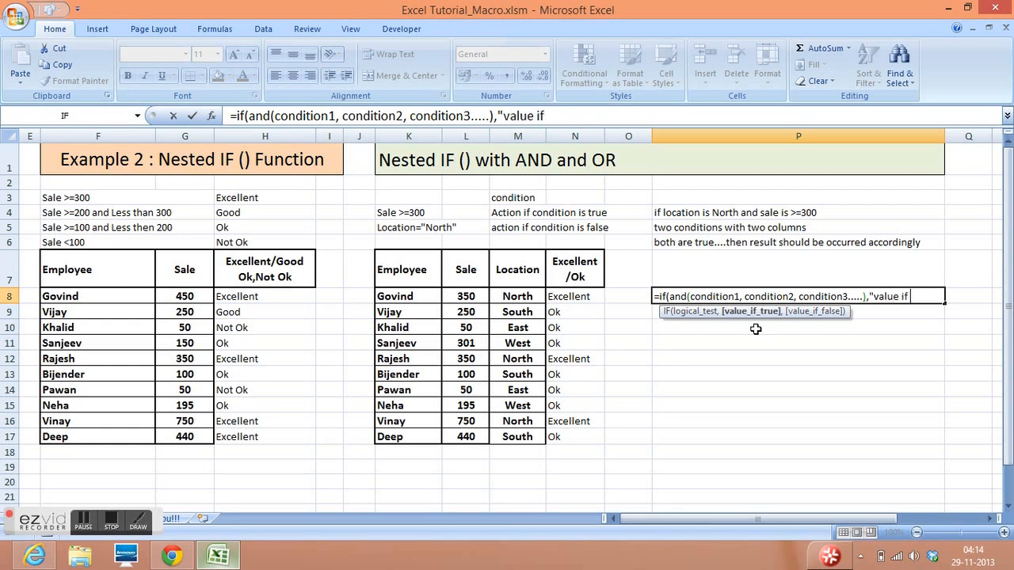
text(condition is true)
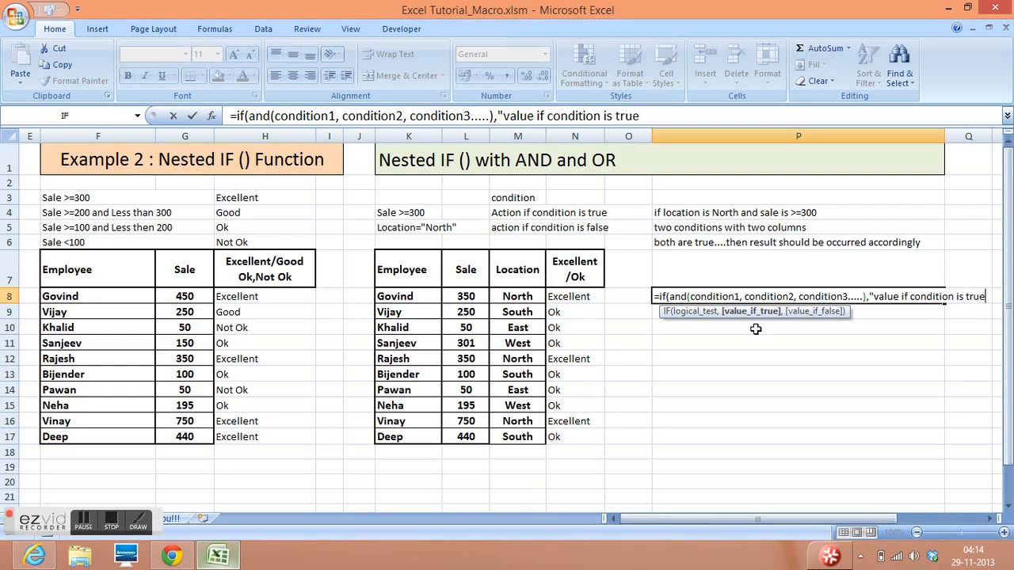
text(","value )
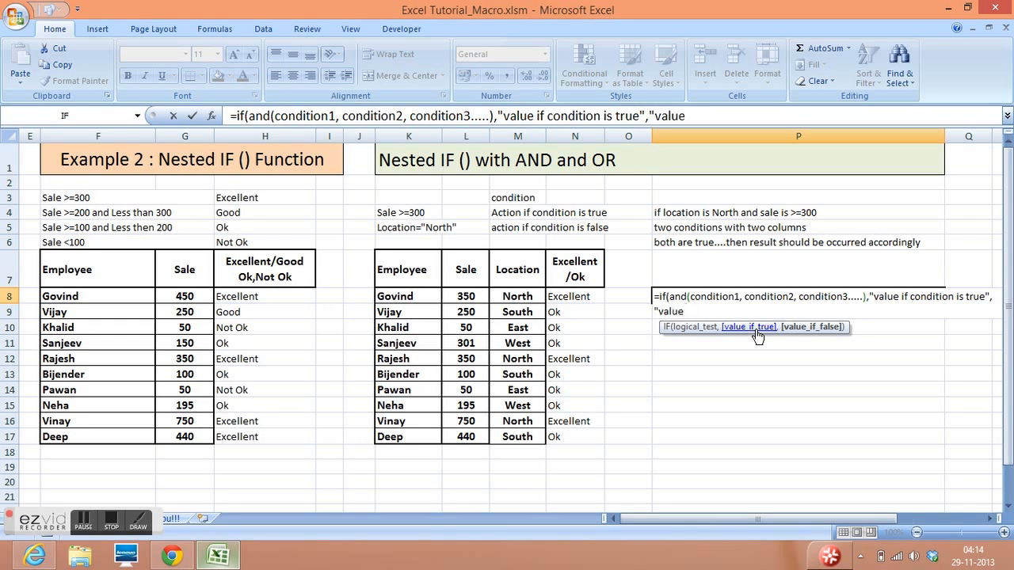
text(if condit)
text(ion )
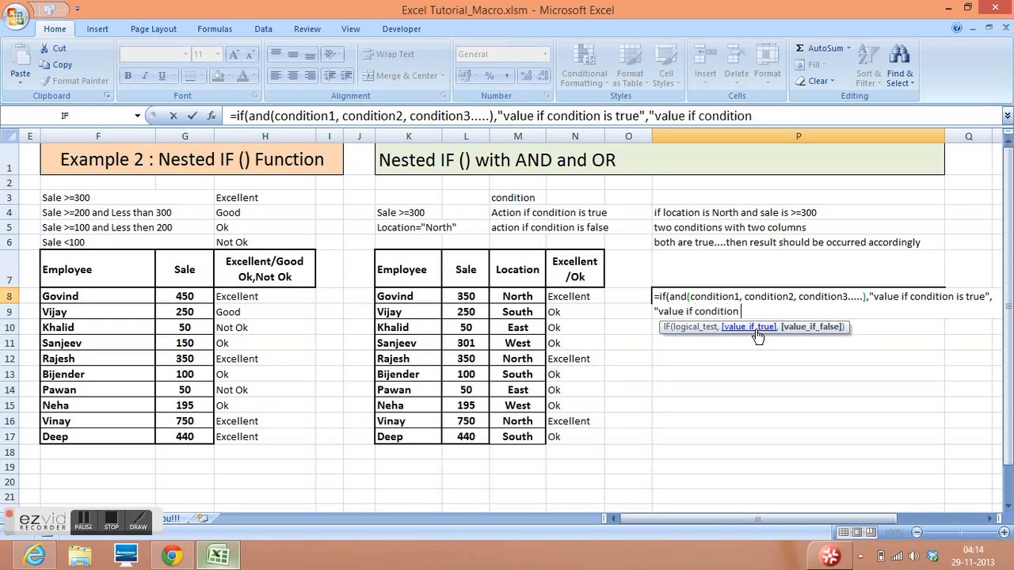
text(is false")
- Finish the P8 formula with "value if condition is false" as the false value
key(Return)
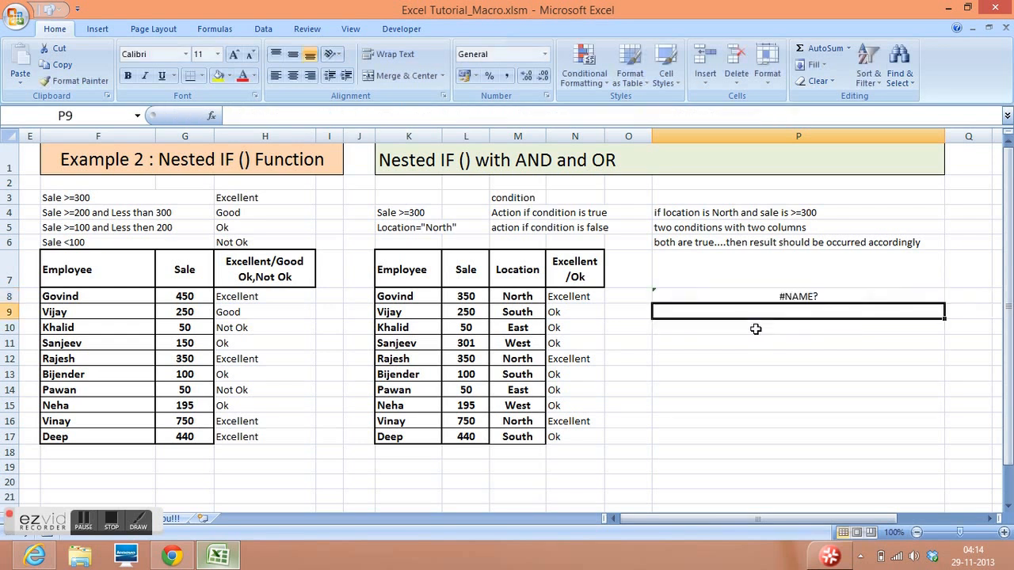
- Turn the P8 formula into plain text by removing its leading equals sign, and widen column P further
click(759, 295)
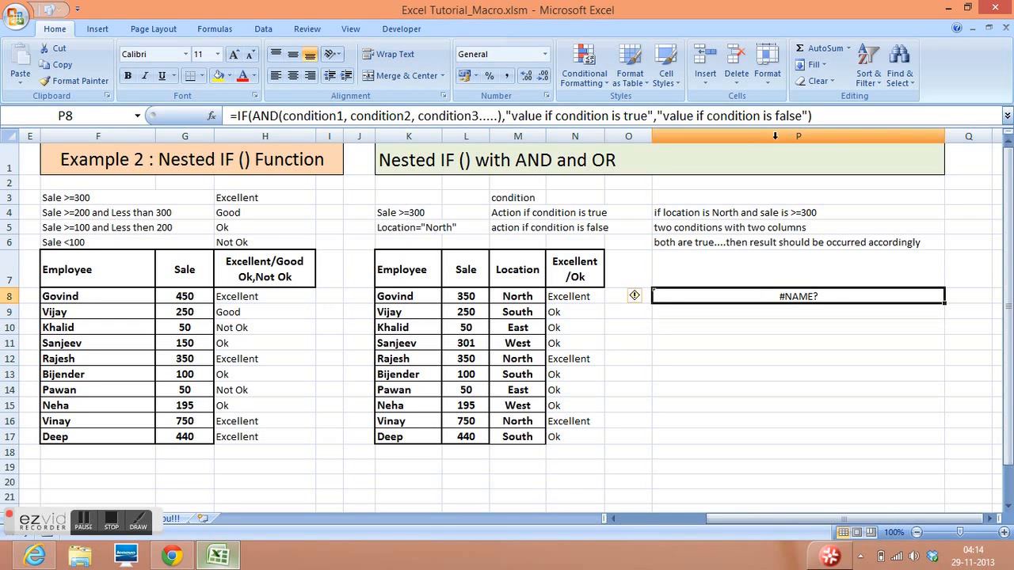
click(235, 115)
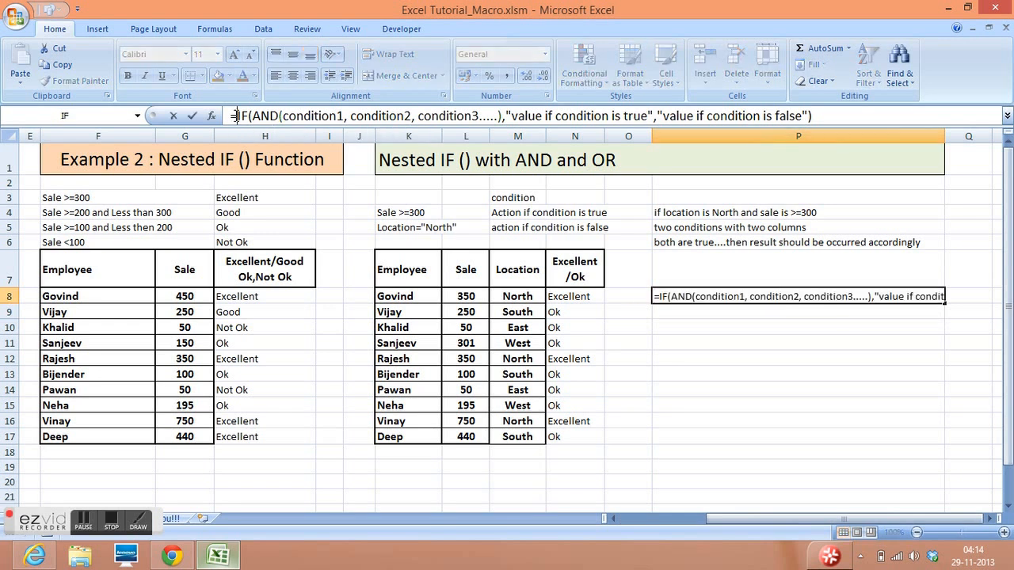
key(BackSpace)
key(Return)
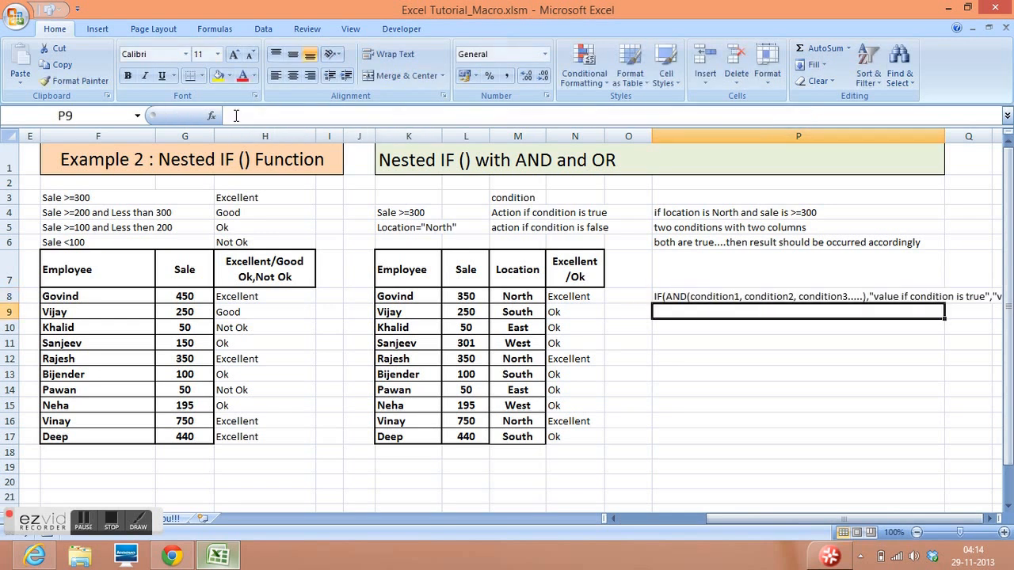
drag(945, 141, 1001, 148)
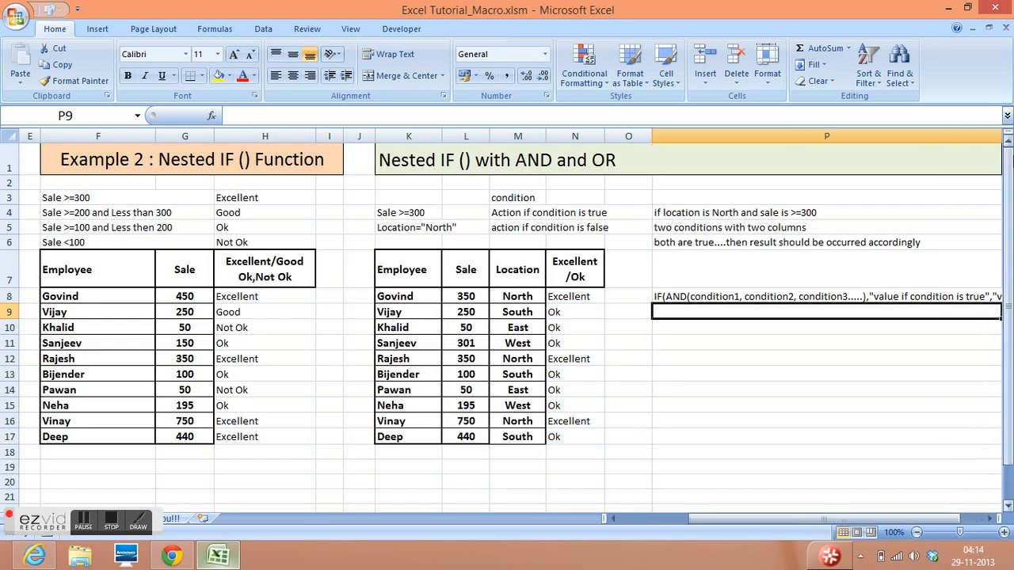
click(991, 521)
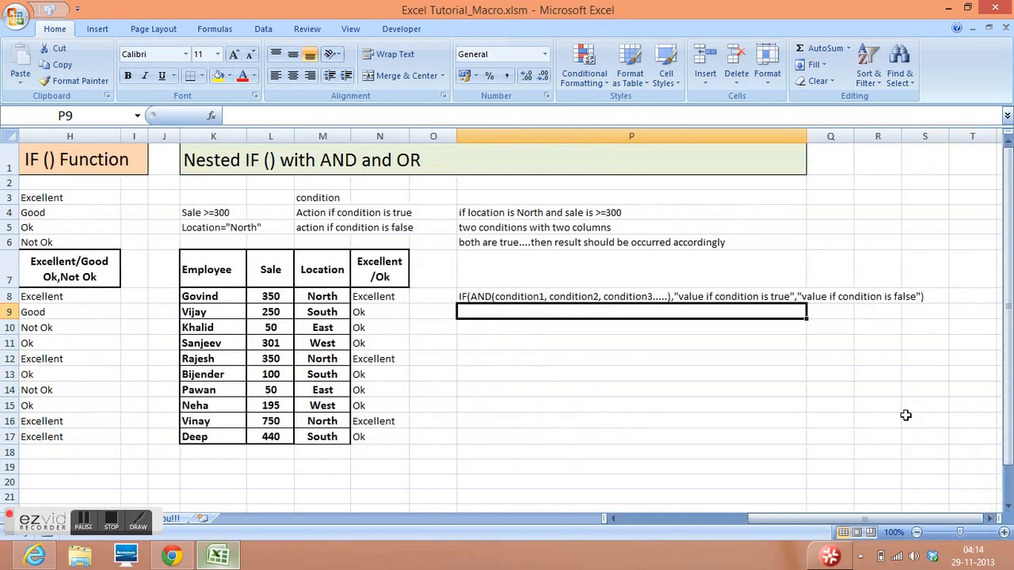
- Copy the P8 syntax text down to P9 and replace AND with or in the copy
click(653, 297)
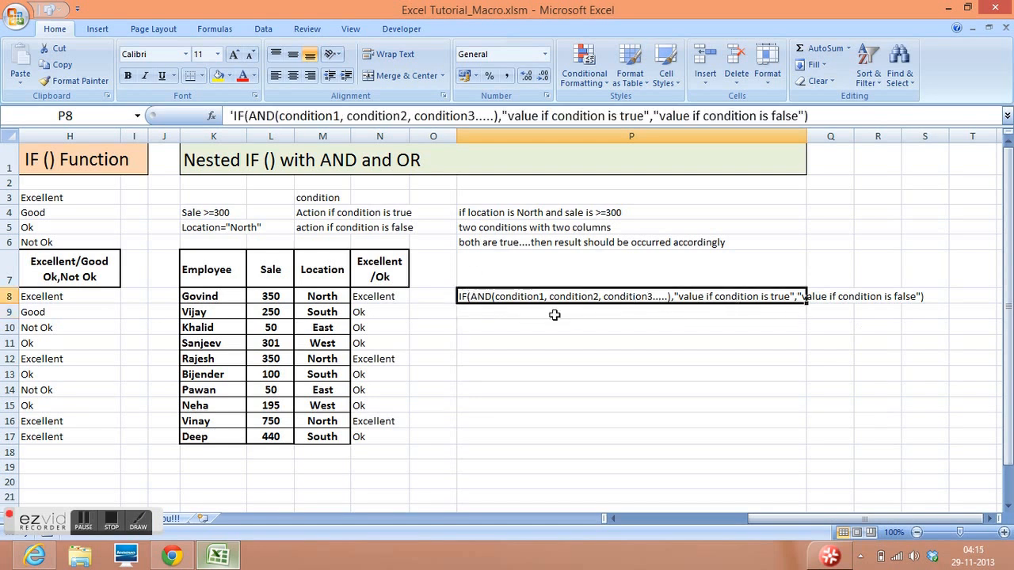
click(485, 309)
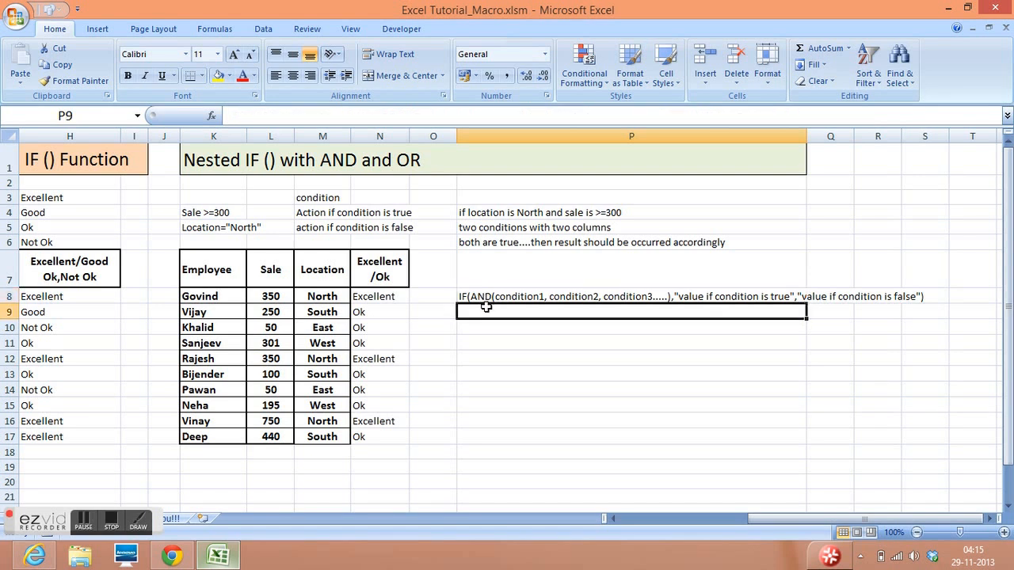
key(ctrl+d)
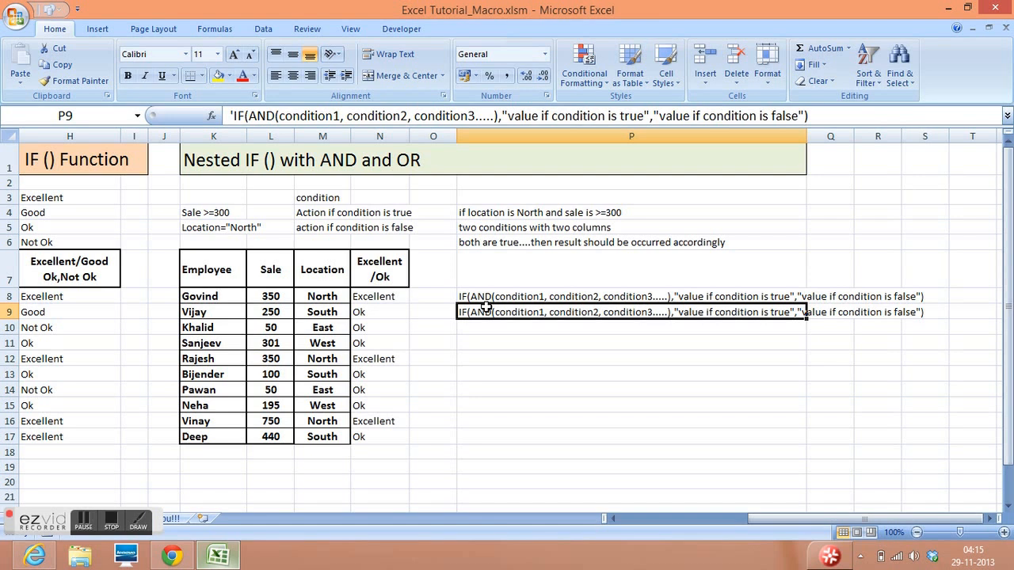
click(275, 115)
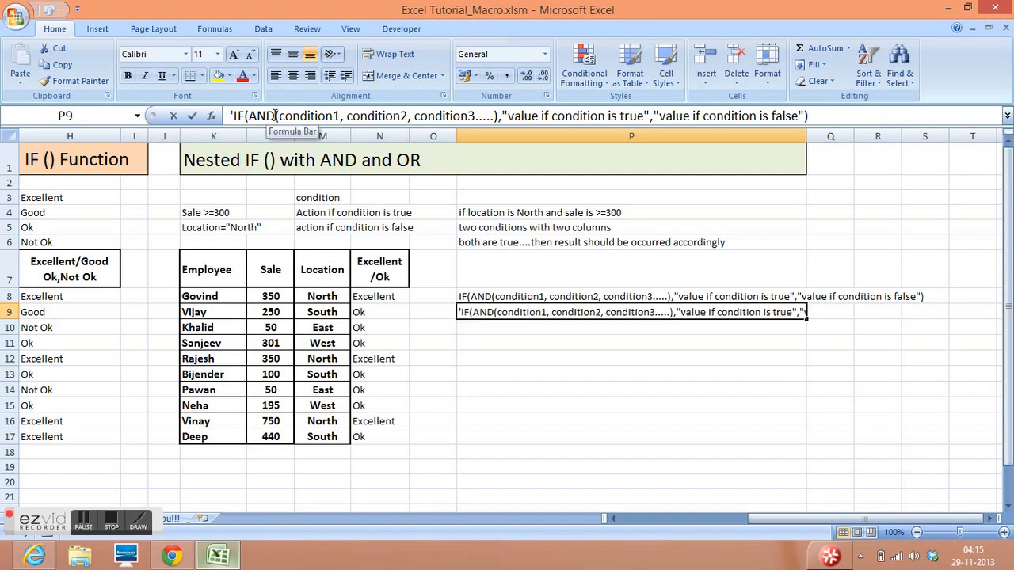
key(BackSpace)
key(BackSpace)
key(BackSpace)
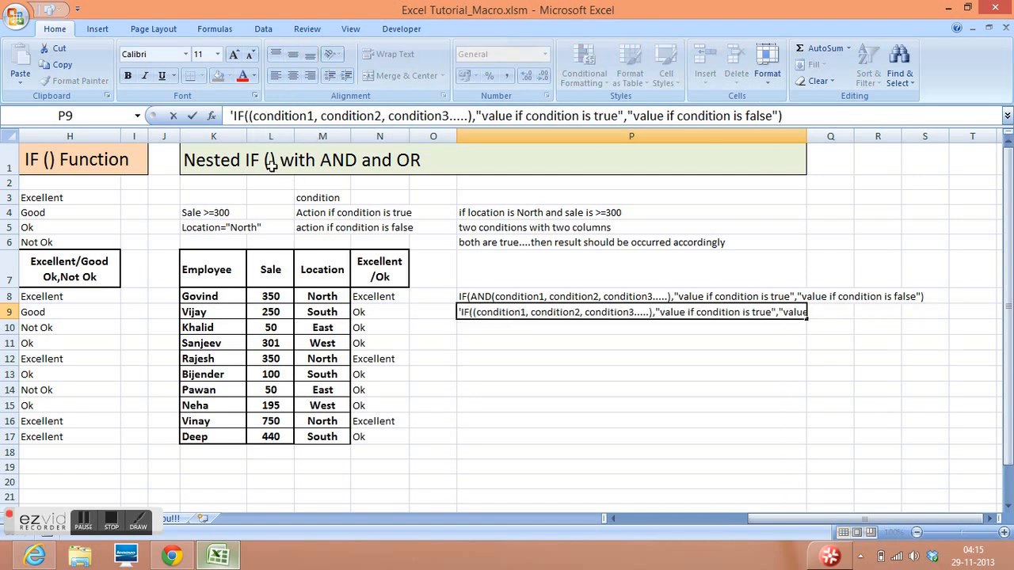
text(or)
key(Return)
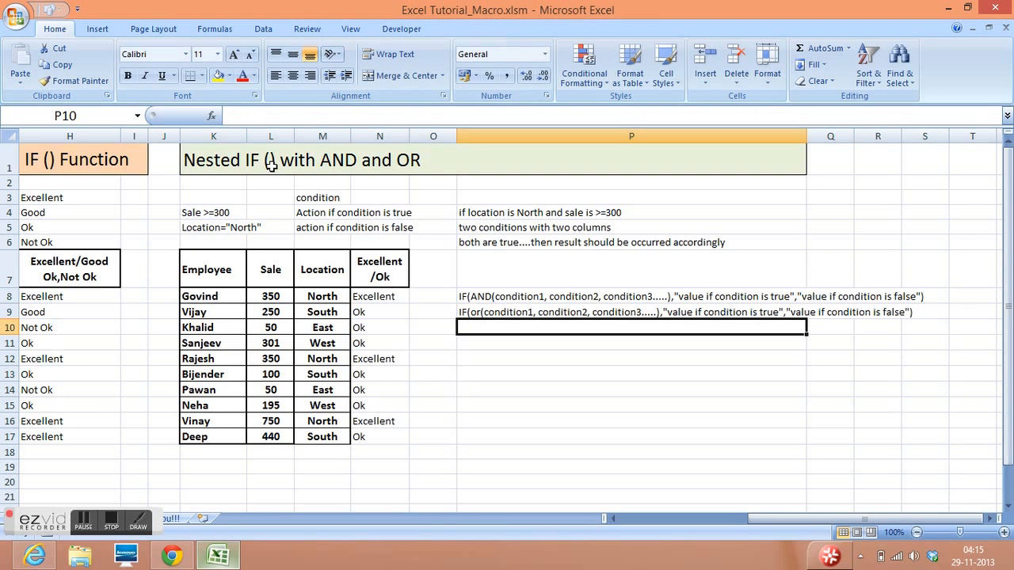
- Replace AND with OR in the N8 formula, keeping the sale and location conditions
click(521, 314)
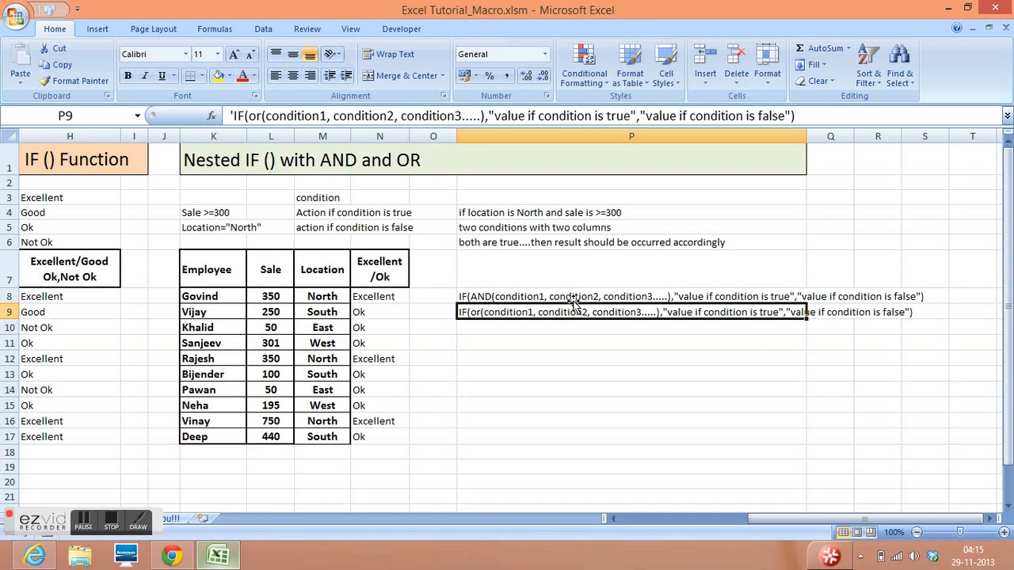
click(383, 298)
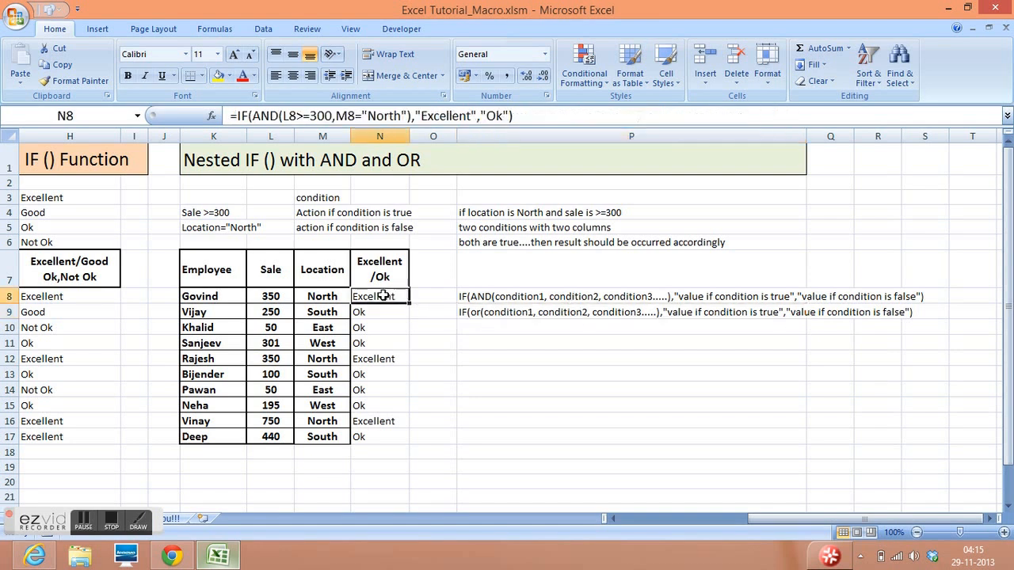
click(279, 116)
key(BackSpace)
key(BackSpace)
key(BackSpace)
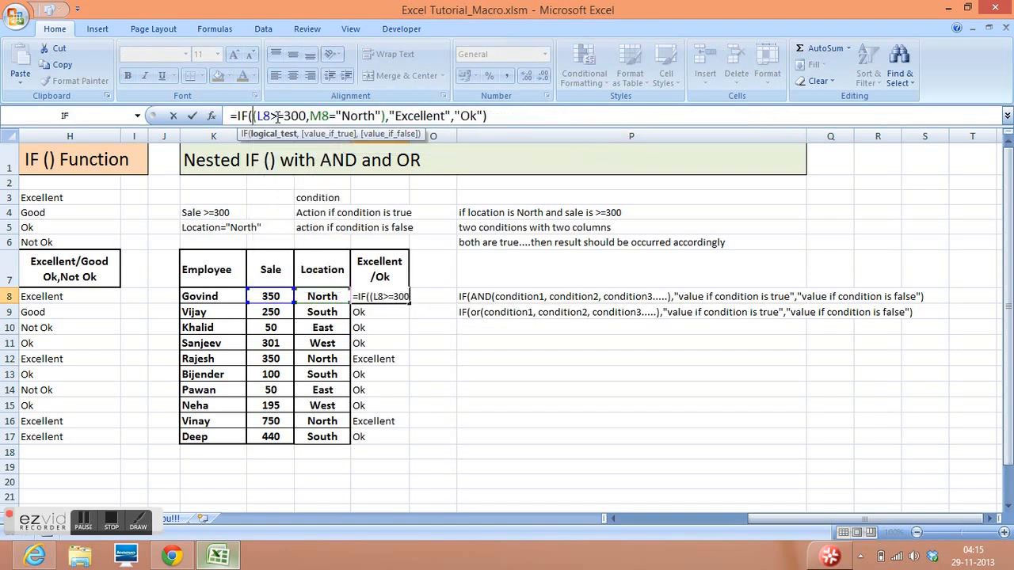
text(or)
key(Return)
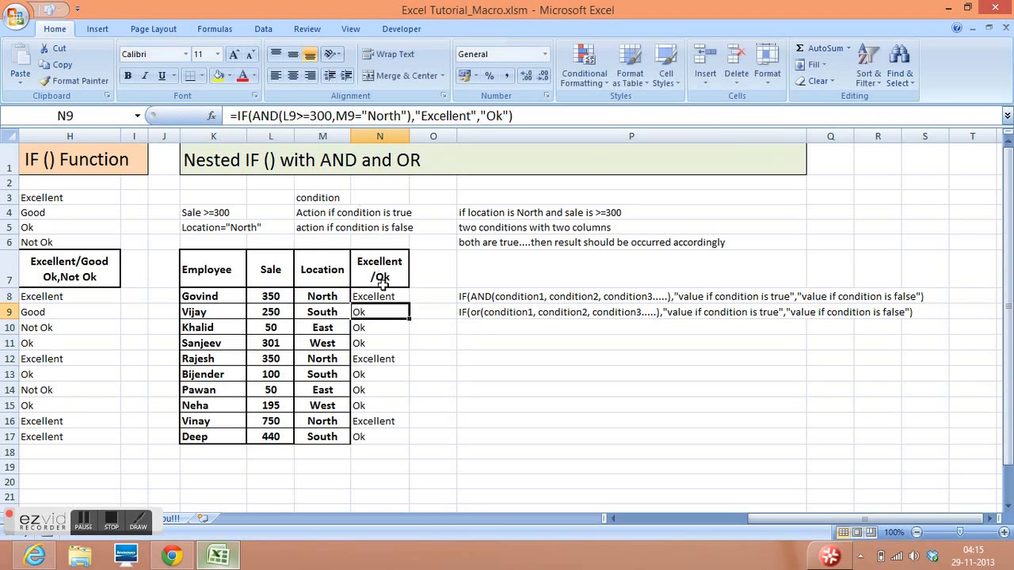
- Fill the N8 OR formula down through N17
click(274, 294)
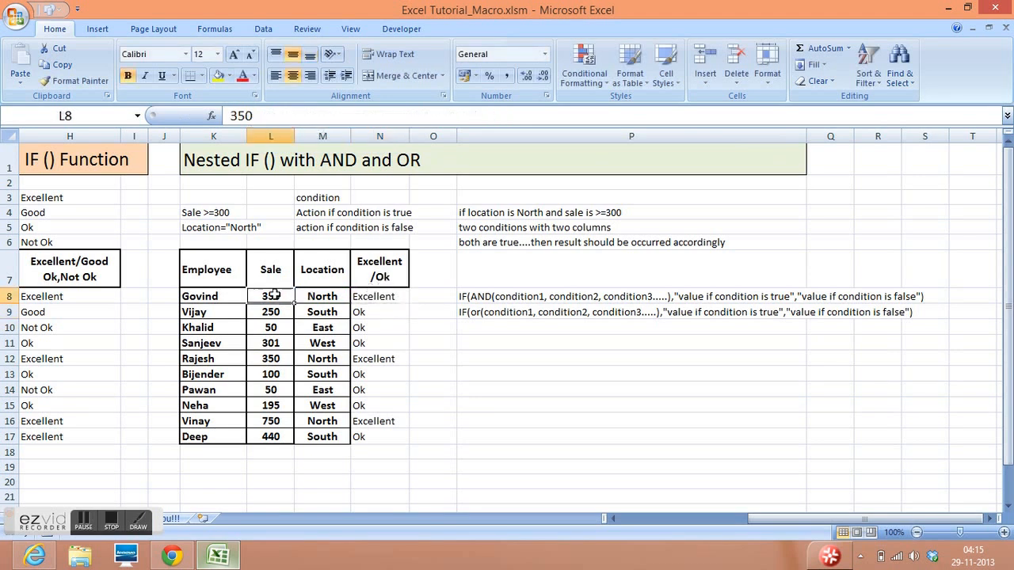
click(320, 297)
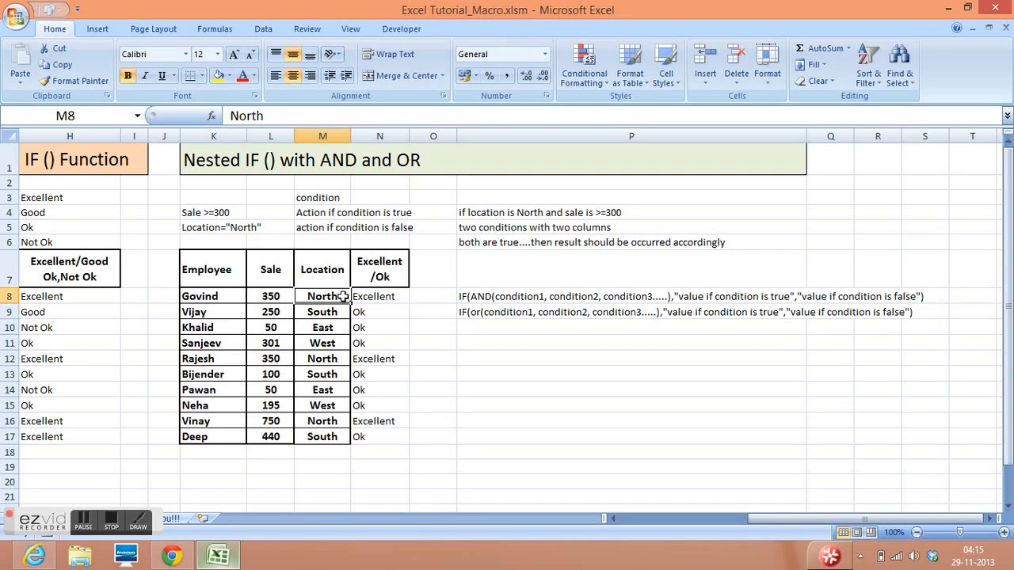
click(378, 296)
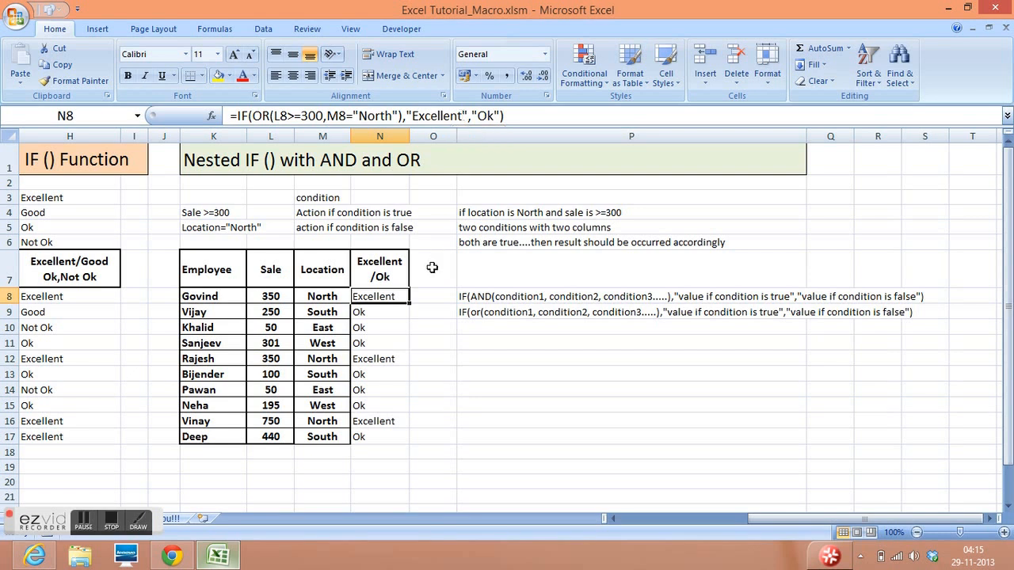
drag(410, 303, 410, 440)
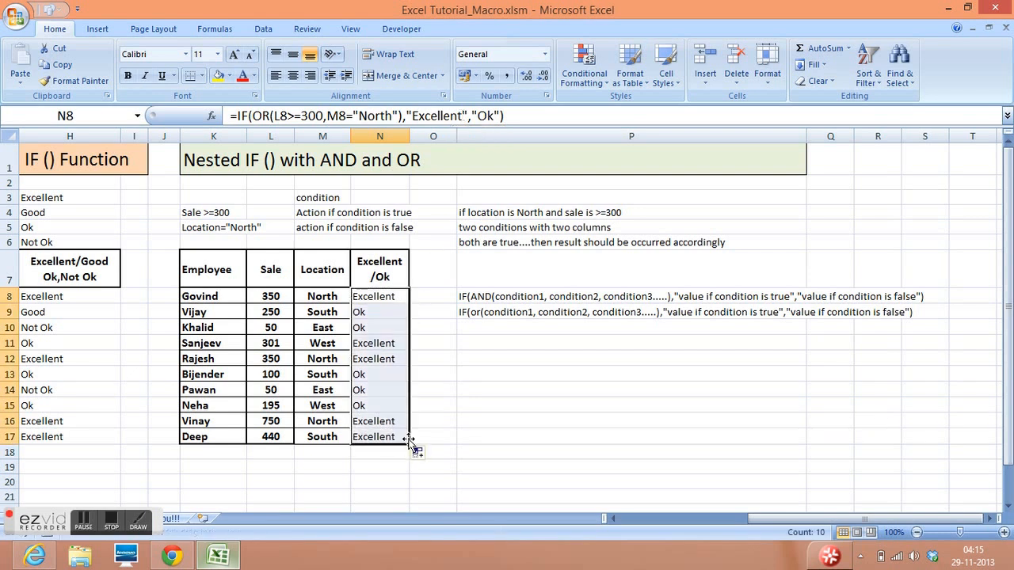
click(386, 312)
click(275, 296)
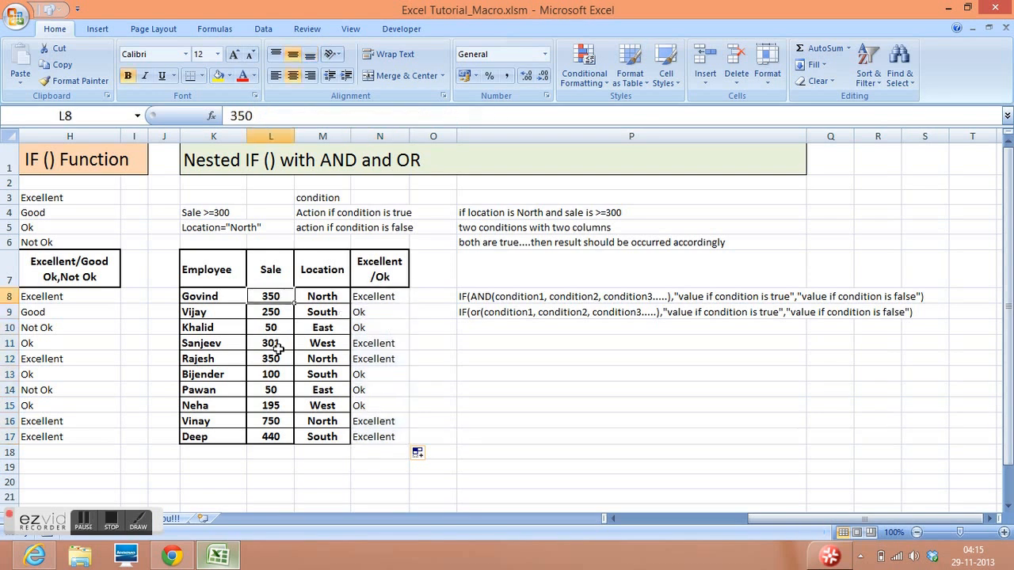
- Set the sale in L8 to 100, and check the row's location and the Excellent argument of the N8 OR formula
text(100)
key(Return)
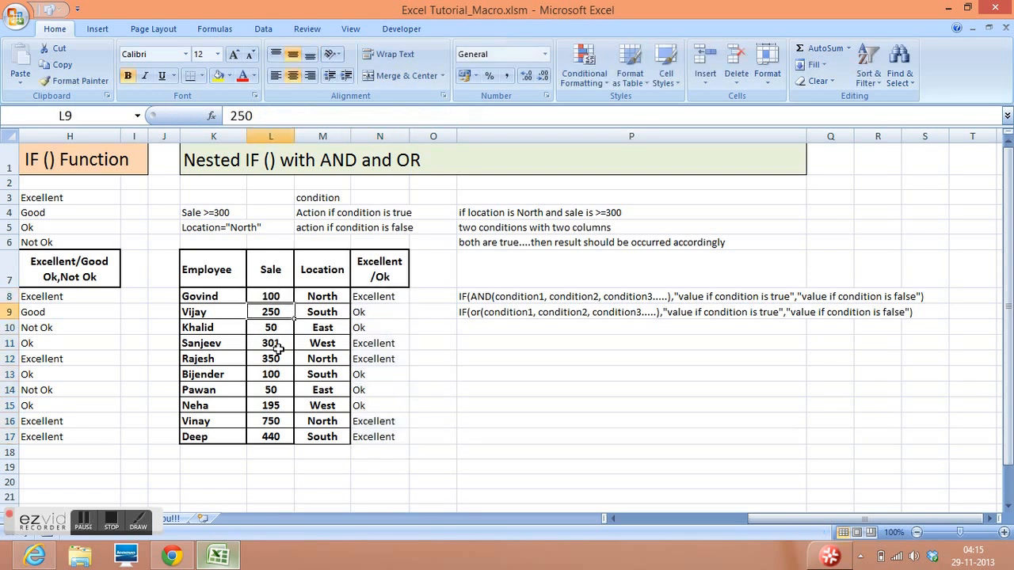
click(326, 295)
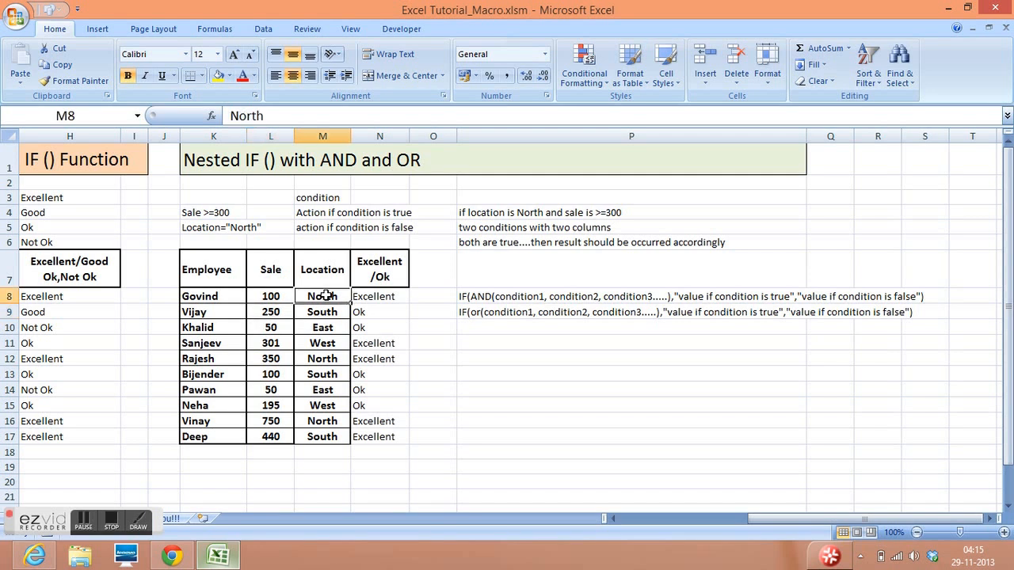
click(381, 295)
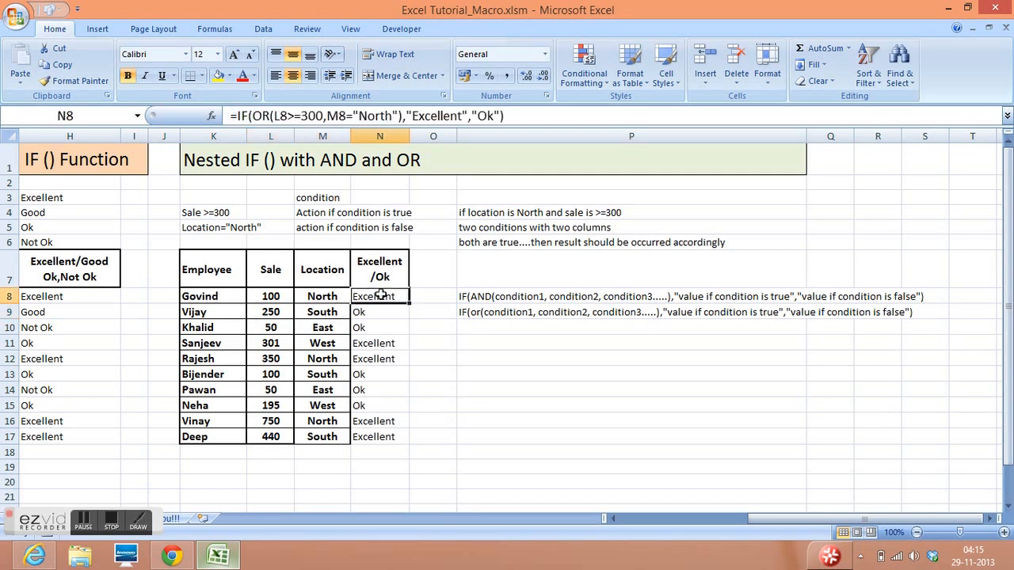
drag(463, 115, 414, 116)
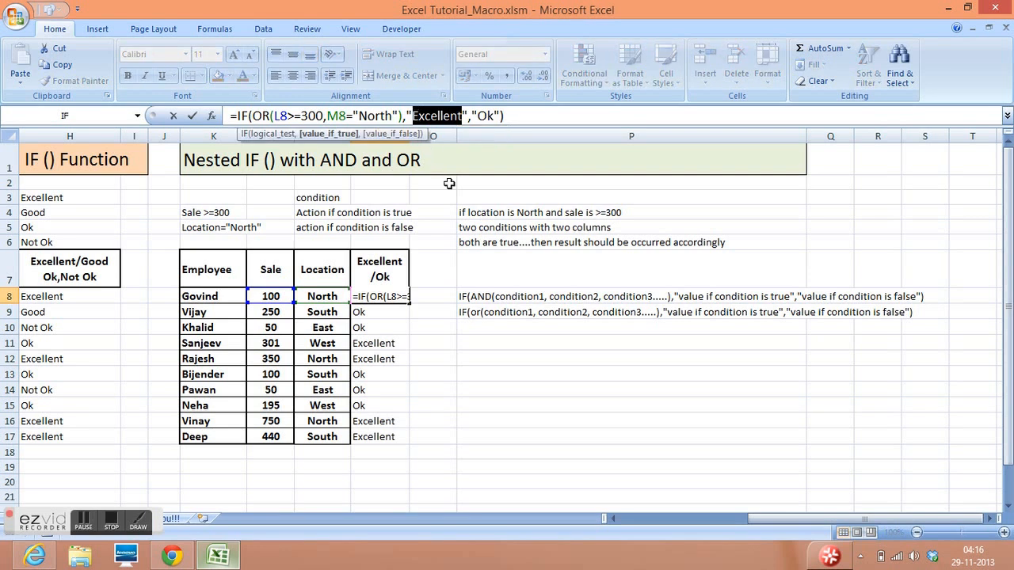
click(461, 267)
click(419, 342)
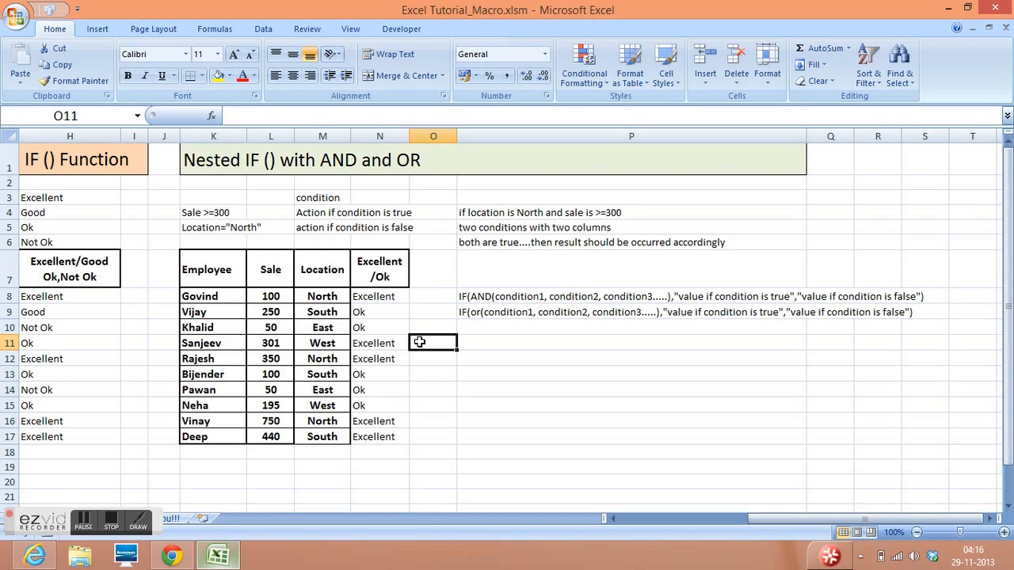
- Review the IF and nested IF examples from the start of the sheet, and open the closing thank-you sheet
key(Left)
key(Left)
key(Left)
key(Left)
key(Left)
key(Left)
key(Left)
key(Left)
key(Left)
key(Left)
key(Left)
key(Left)
key(Left)
key(Left)
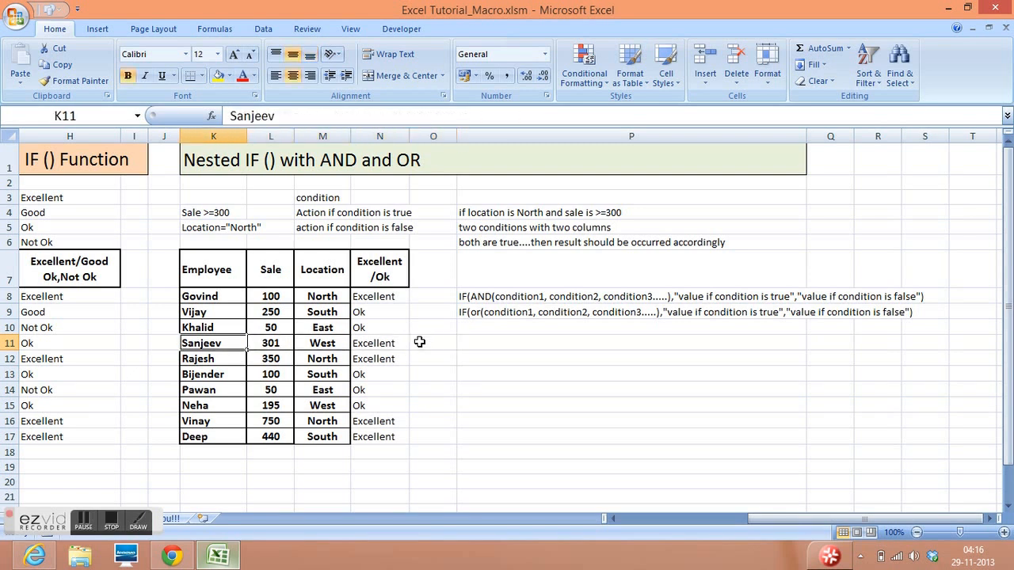
key(Up)
key(Up)
key(Up)
key(Up)
key(Up)
key(Up)
key(Up)
key(Up)
key(Up)
key(Up)
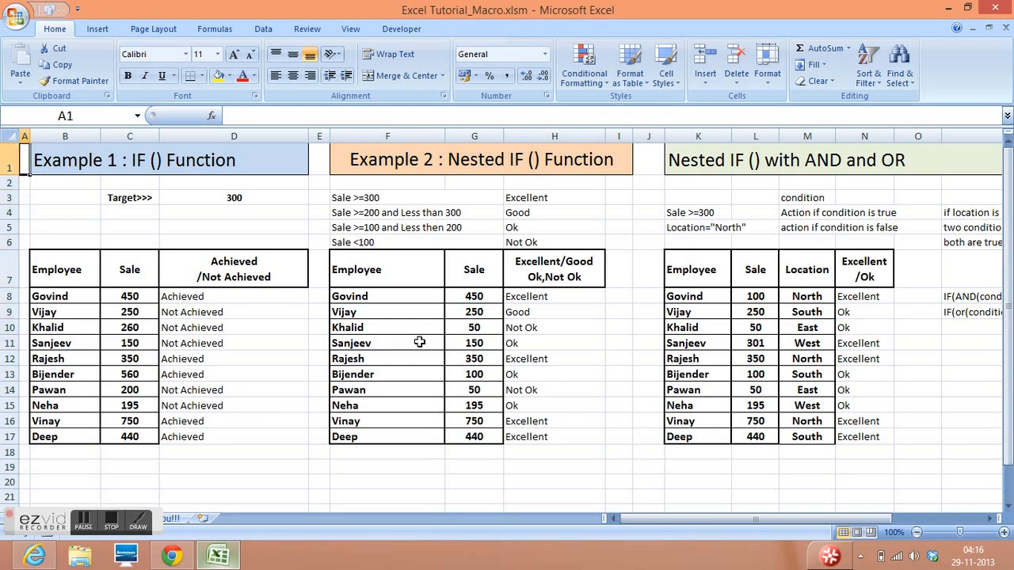
key(Right)
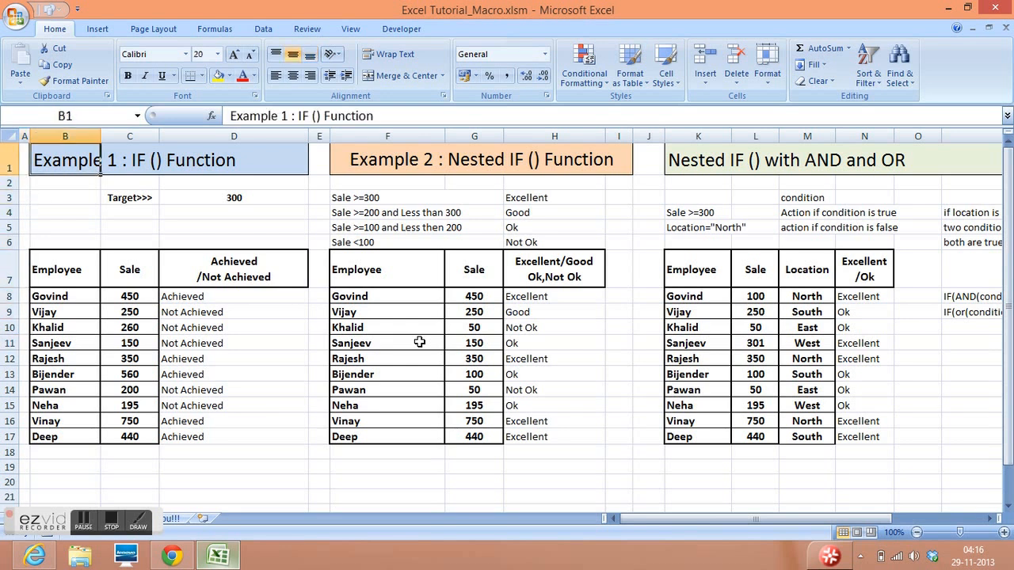
key(Right)
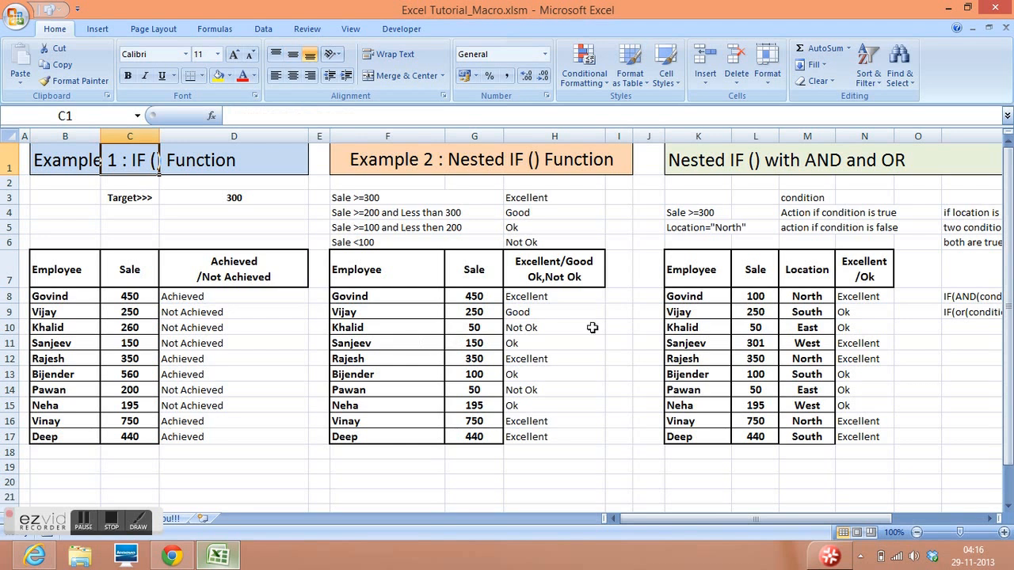
click(590, 326)
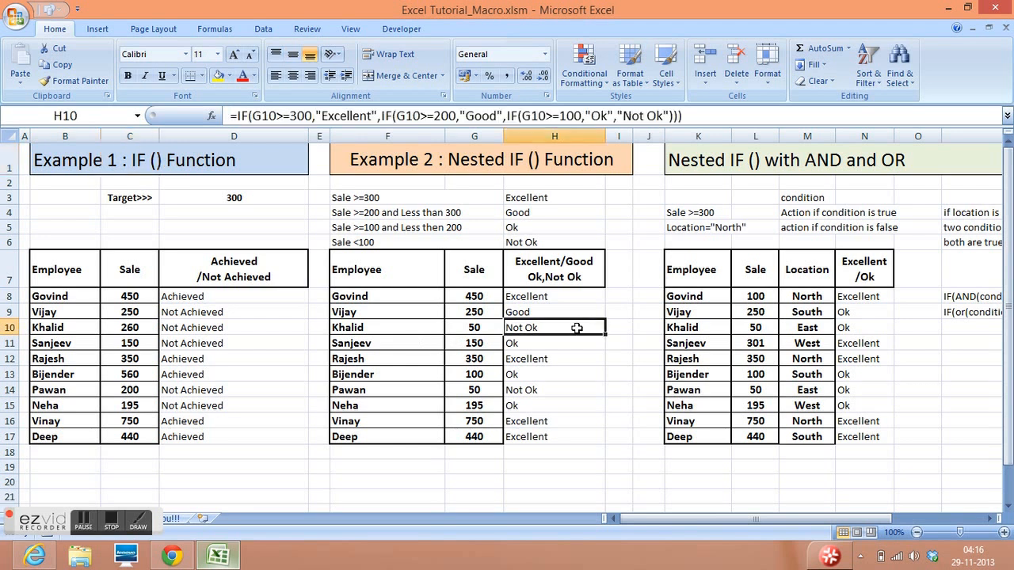
click(171, 518)
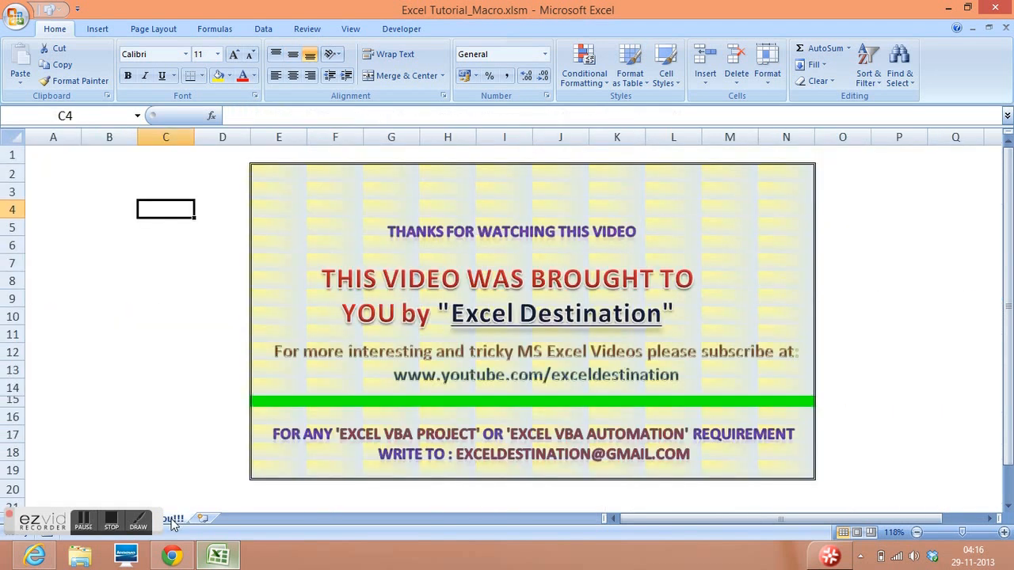